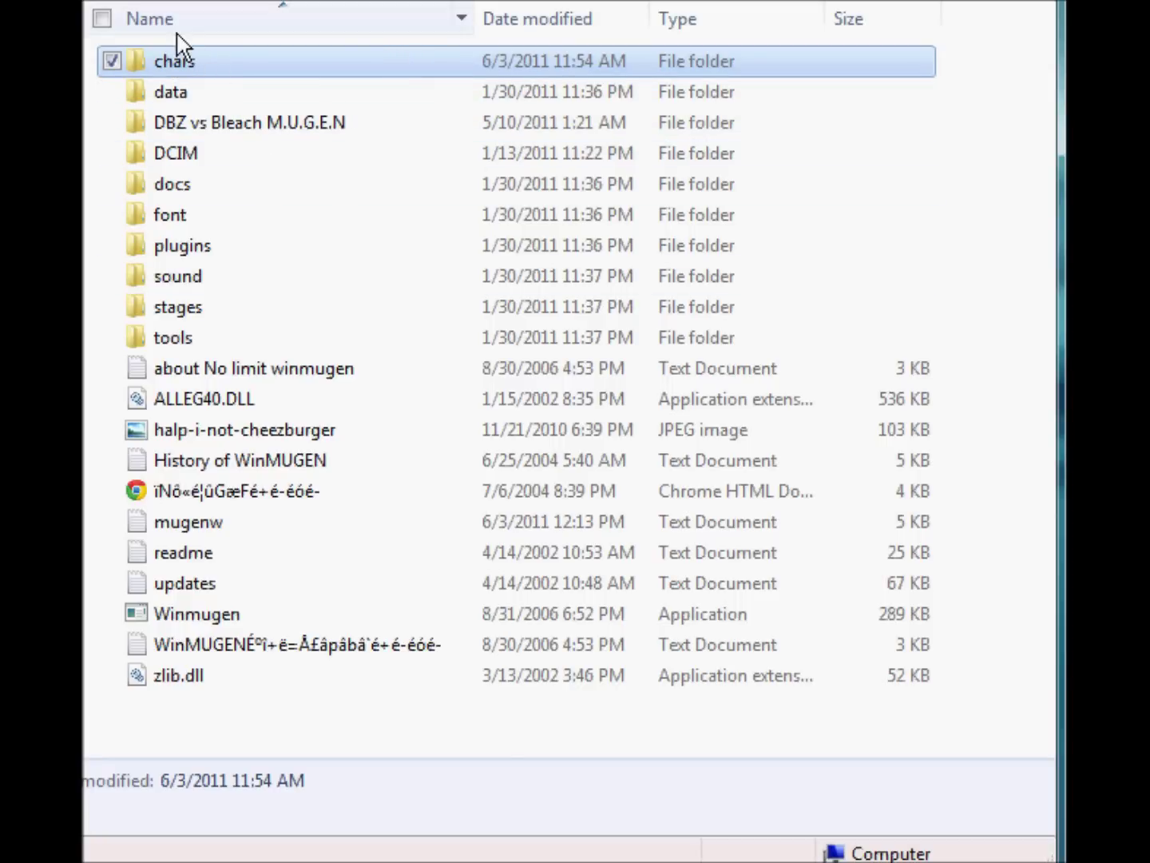
Open the chars folder, look over the character folders inside, and return to the parent folder.
mouse_move(176, 61)
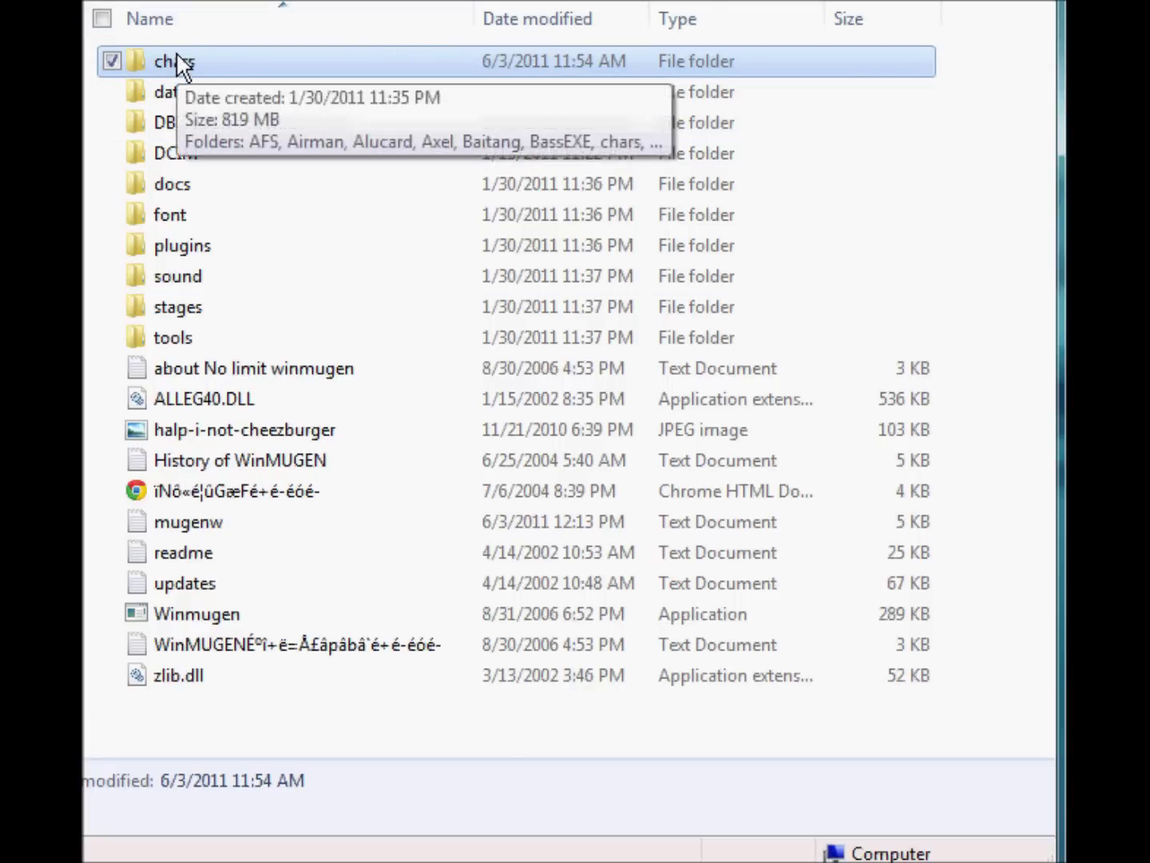
click(223, 59)
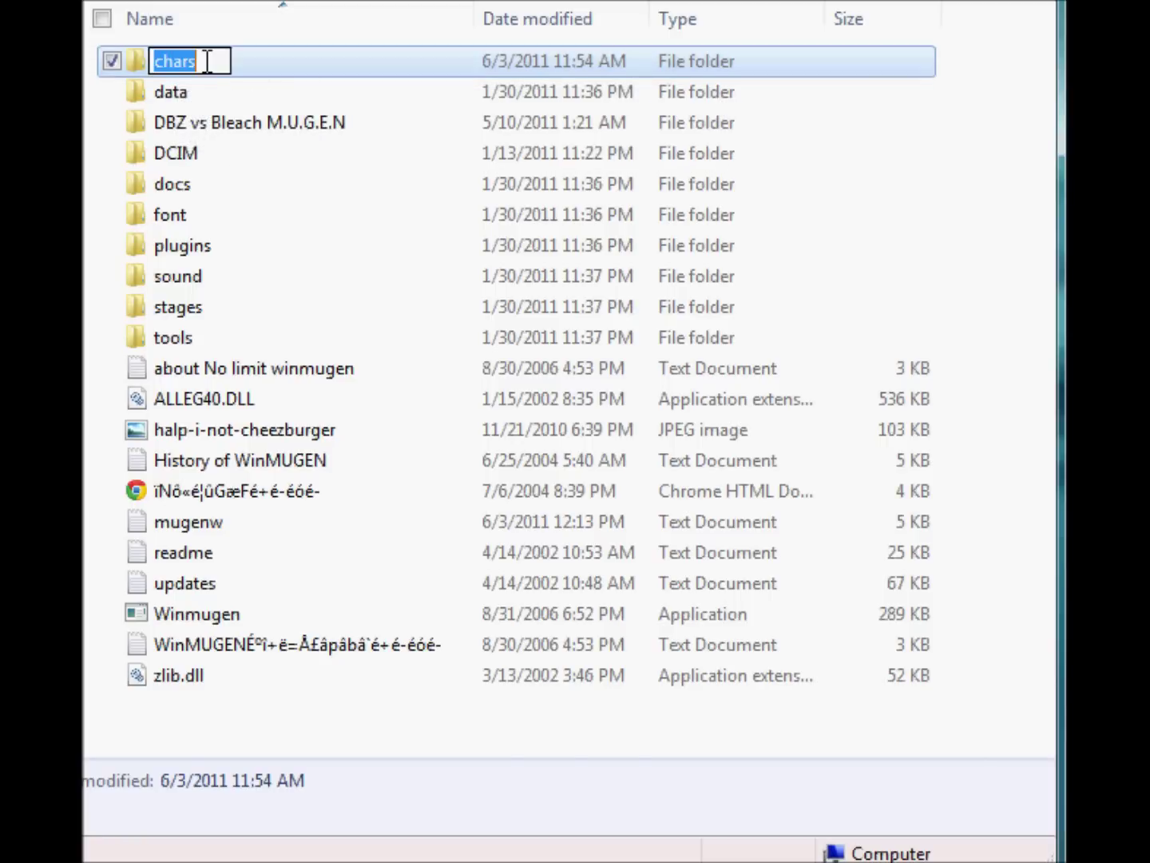
click(238, 60)
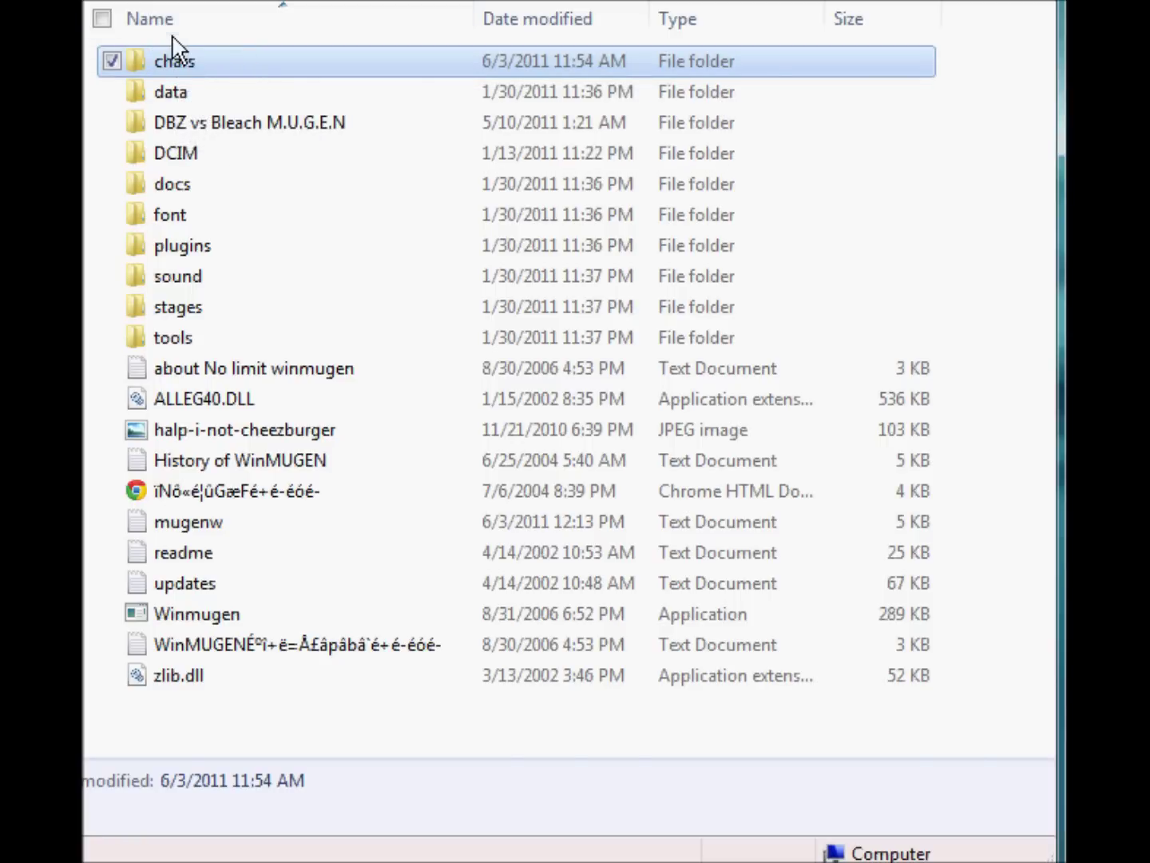
double_click(176, 56)
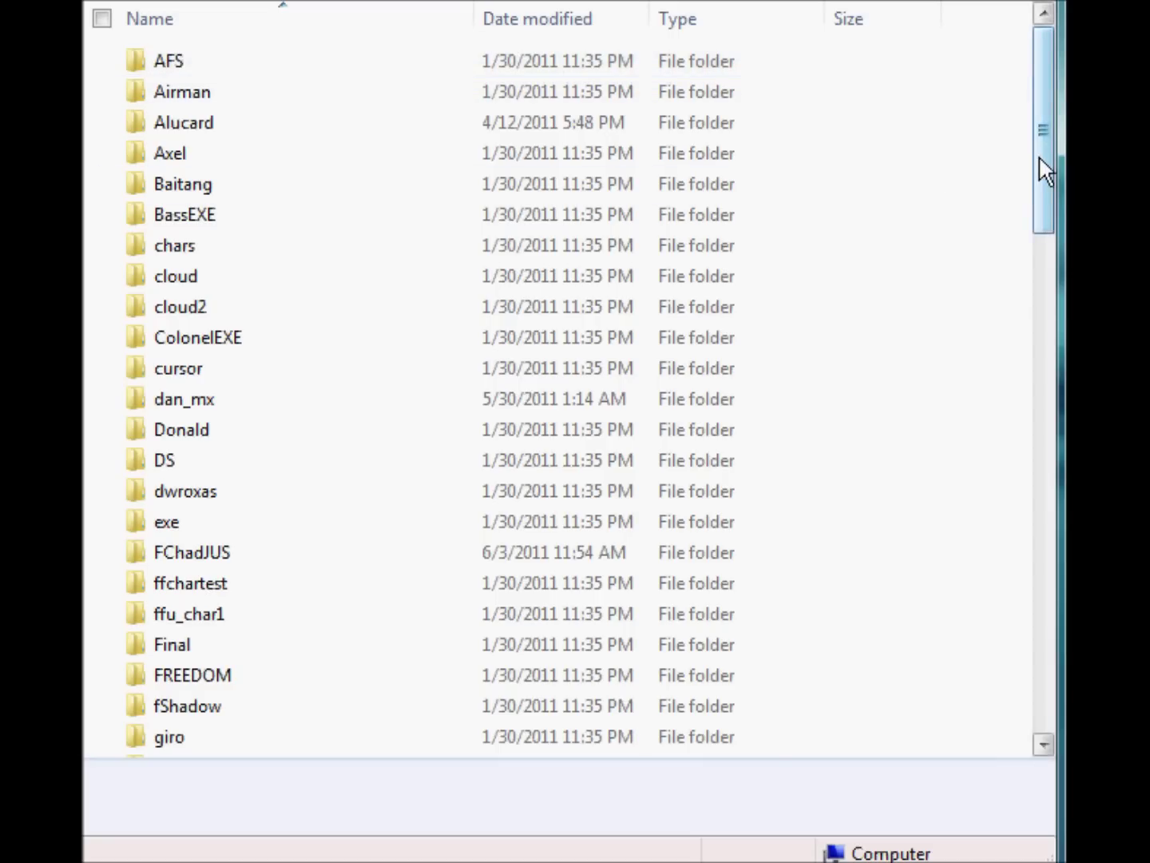
mouse_move(1039, 155)
mouse_down()
mouse_move(1062, 524)
mouse_move(1044, 642)
mouse_move(1044, 133)
mouse_up()
drag(1043, 85, 1039, 128)
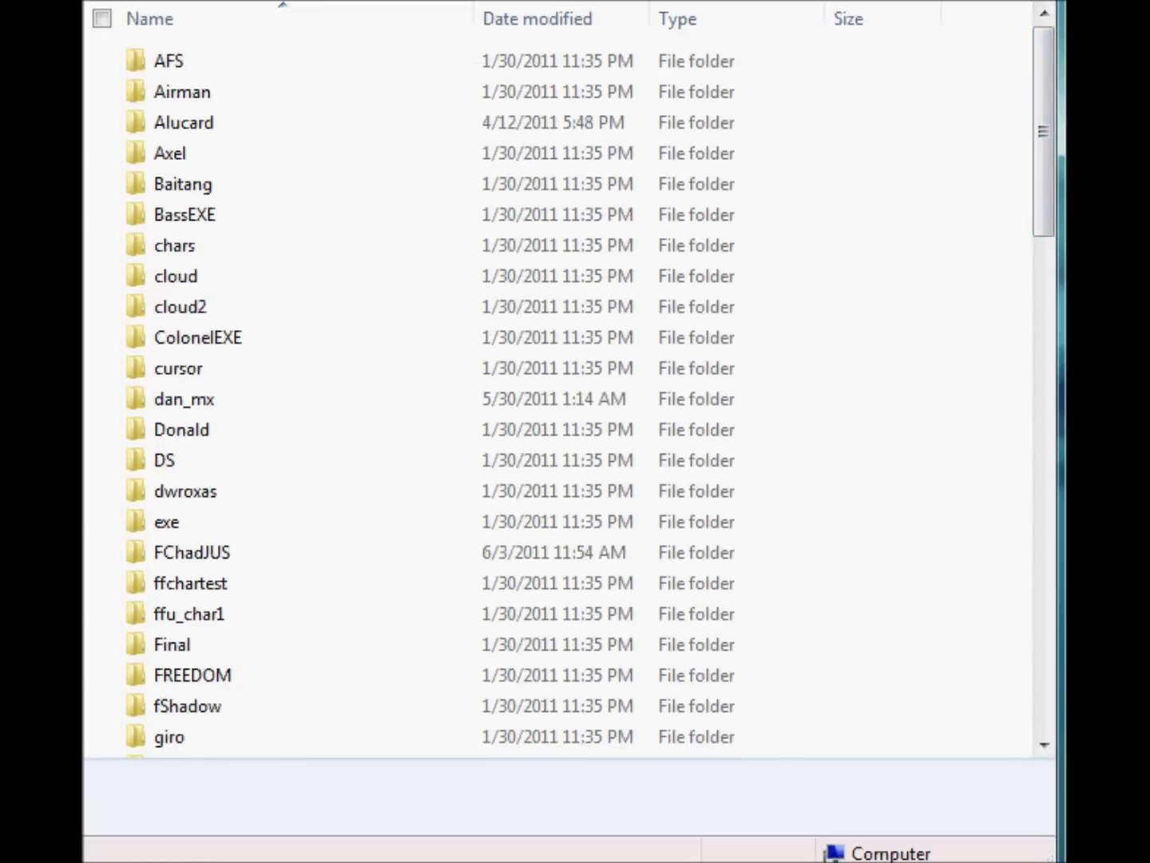
key(BackSpace)
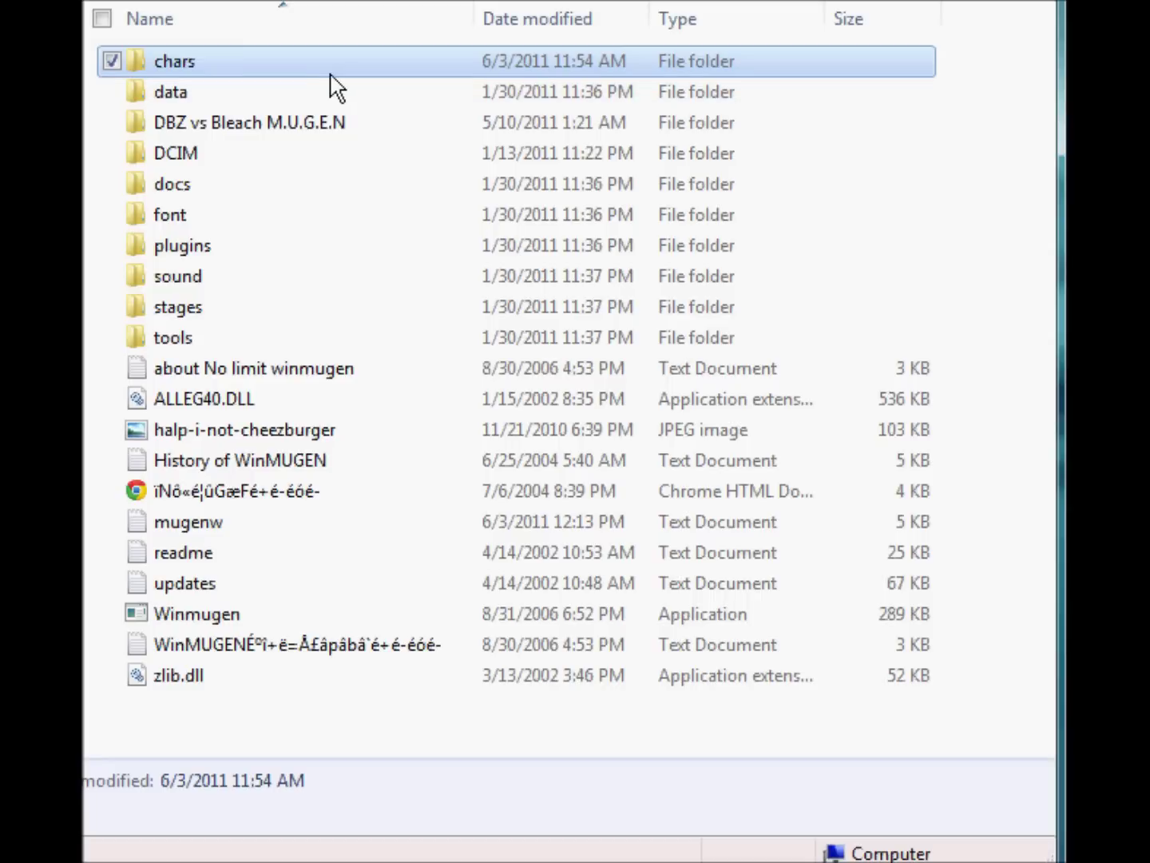
Open the data folder and open its select DEF file for viewing.
mouse_move(339, 90)
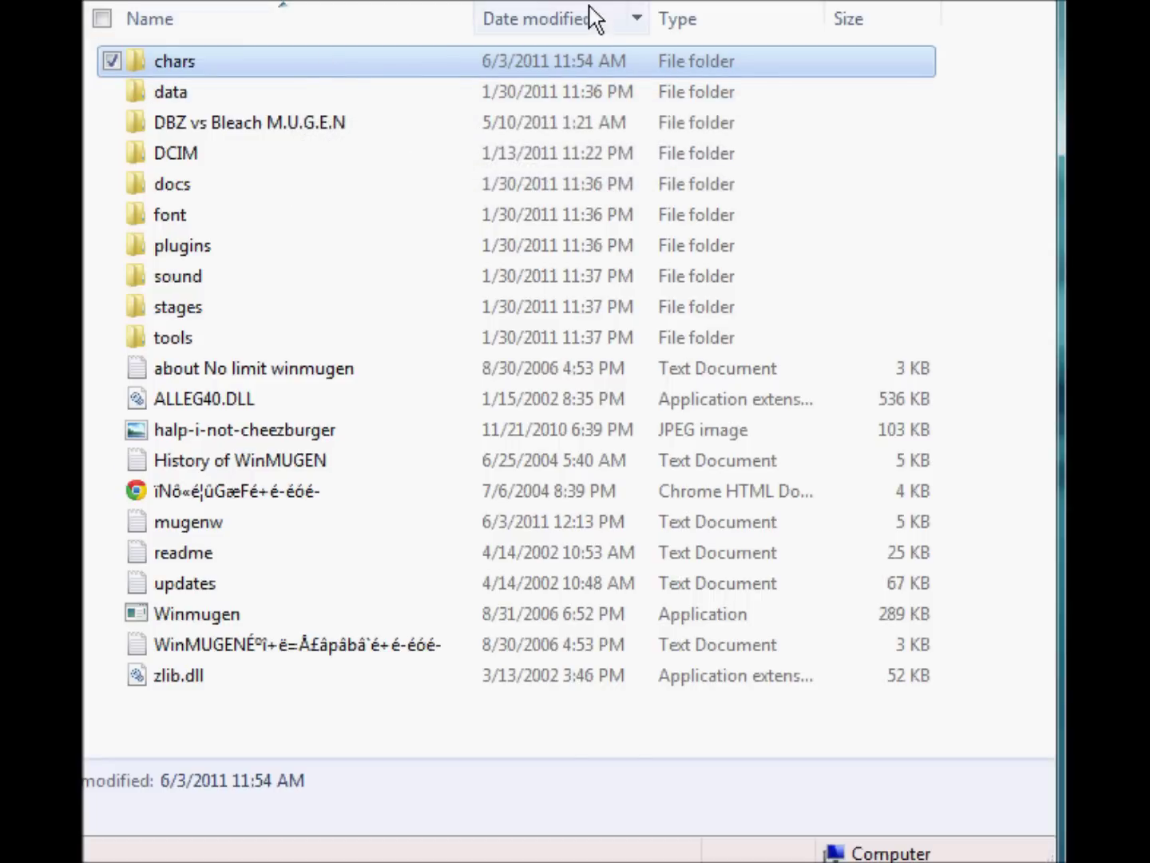
mouse_move(199, 97)
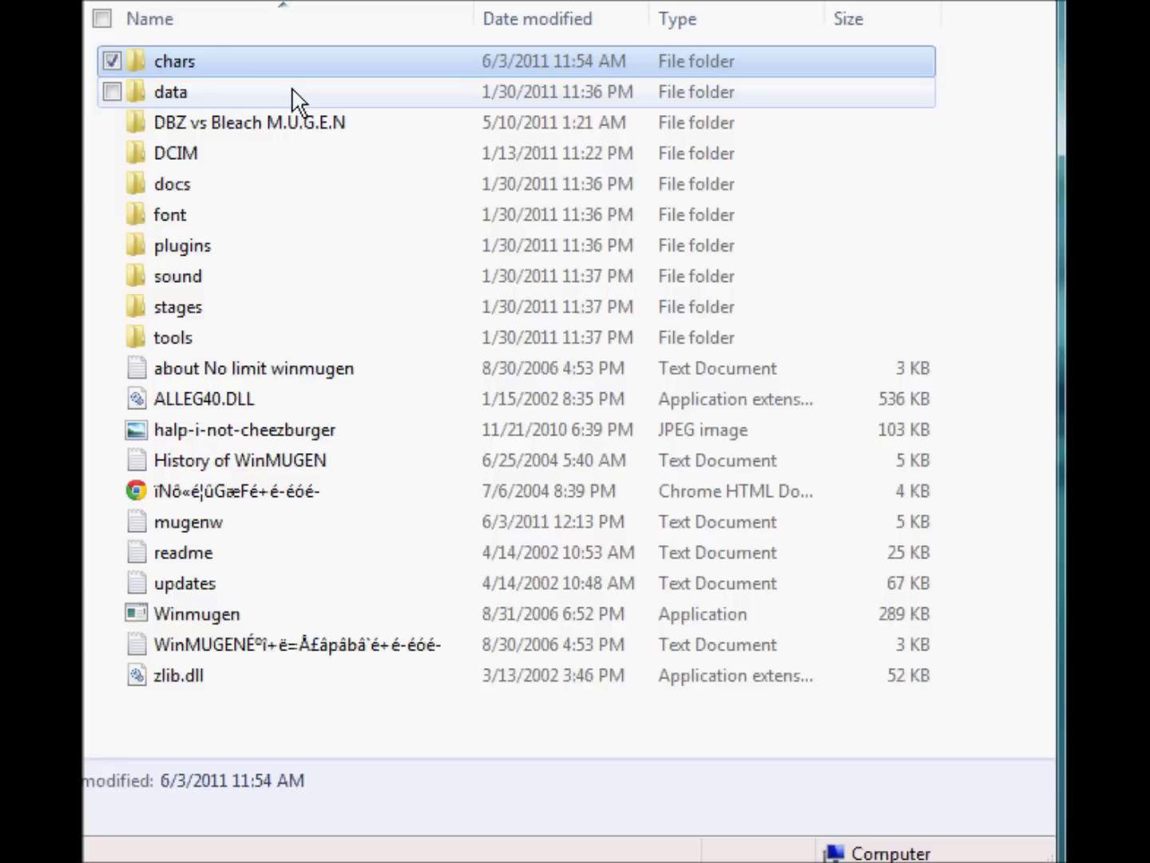
mouse_move(298, 101)
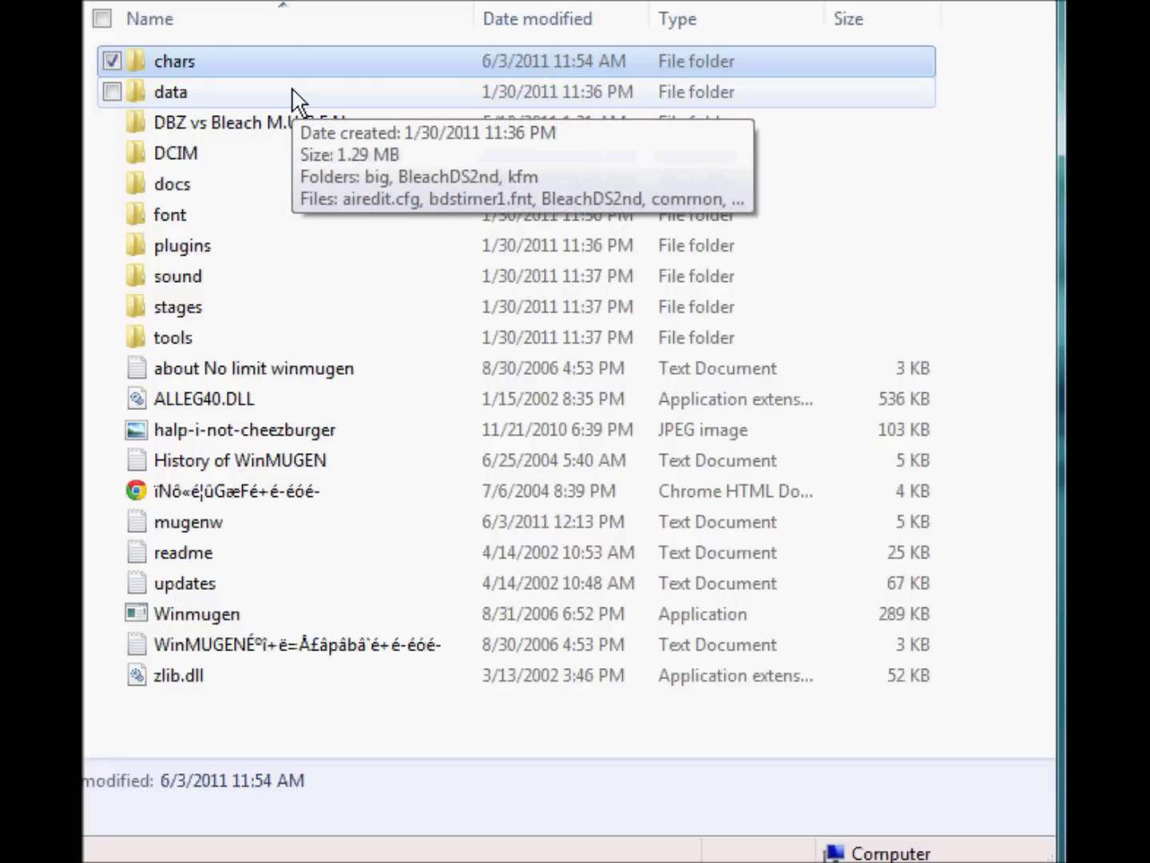
double_click(226, 101)
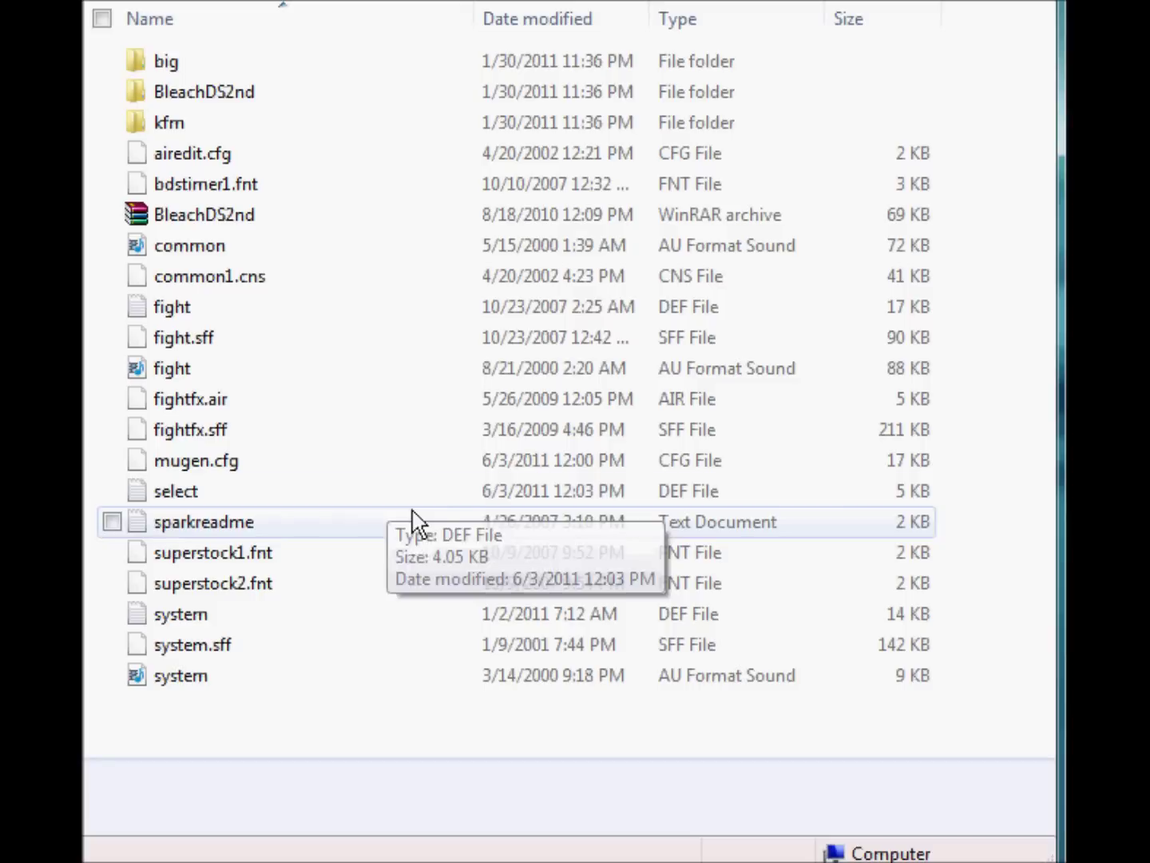
double_click(229, 506)
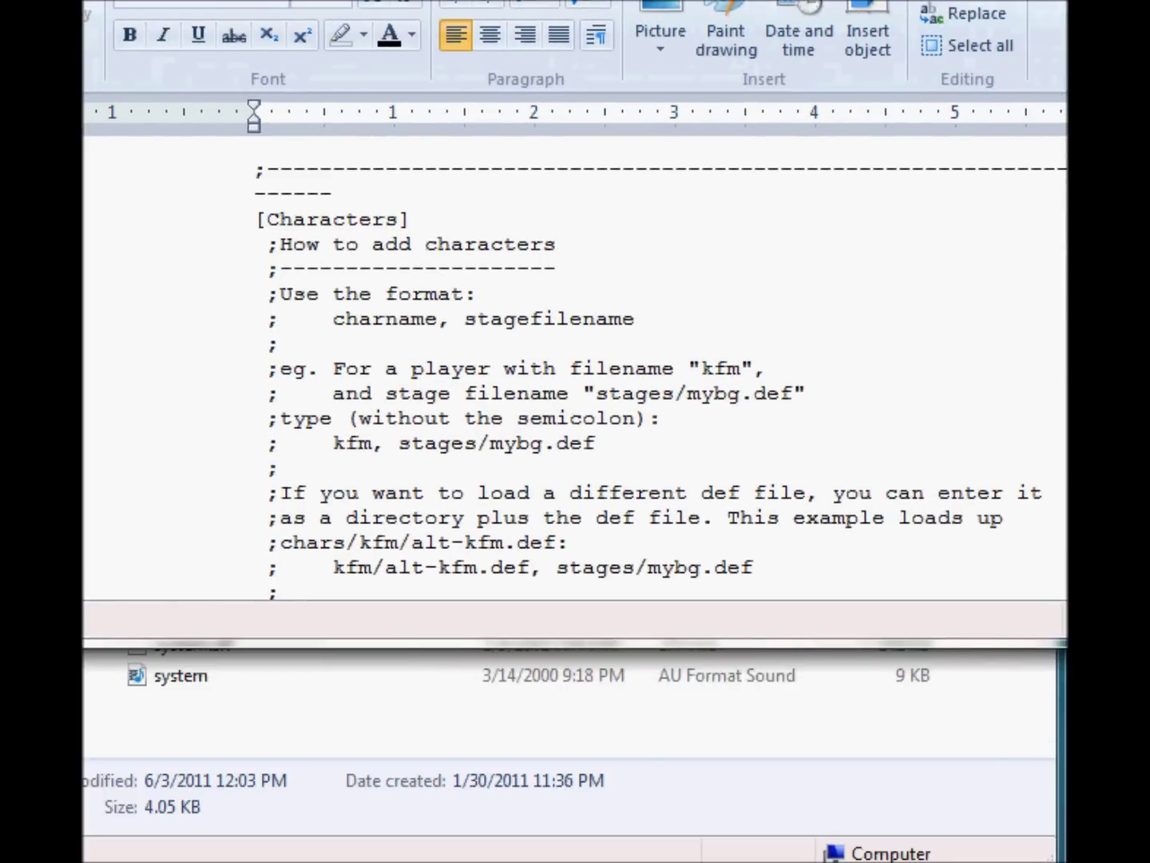
Read the instructions in the [Characters] section on adding characters, zipped characters and optional parameters.
scroll(661, 378, down, 1)
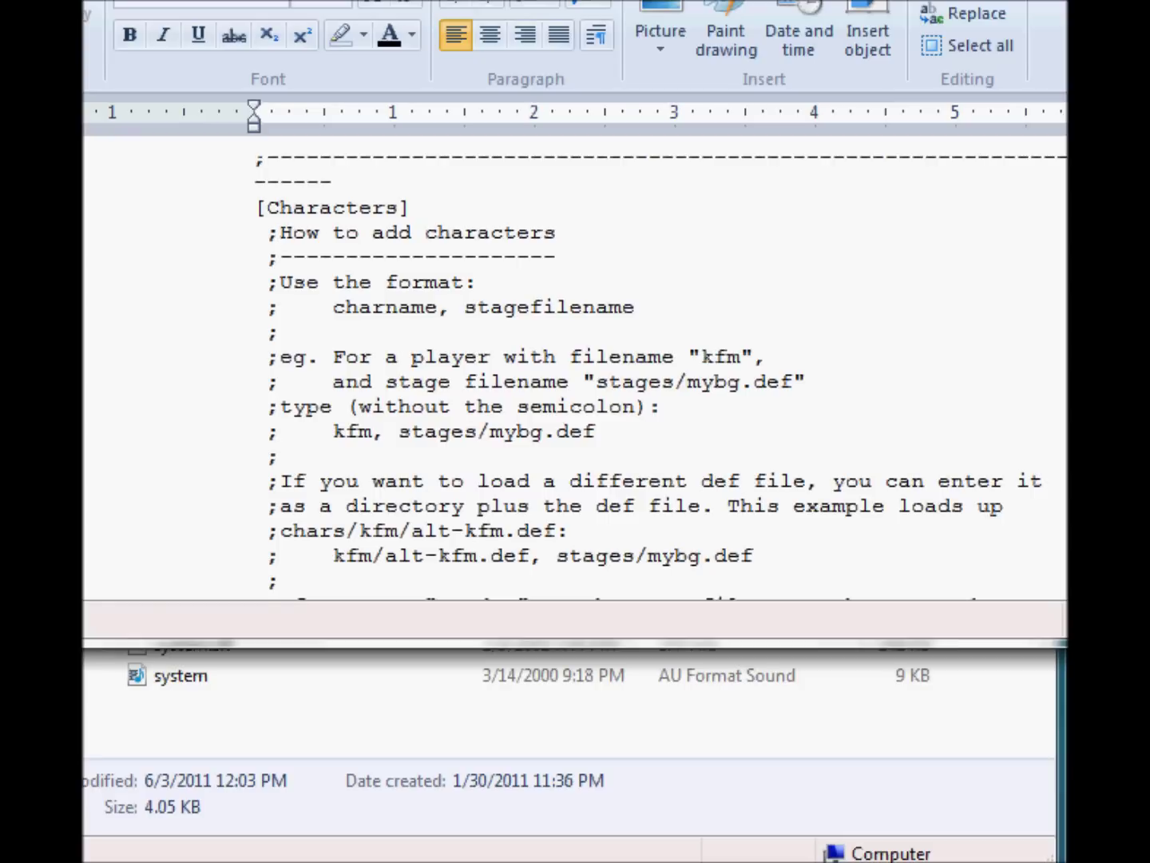
scroll(660, 377, down, 1)
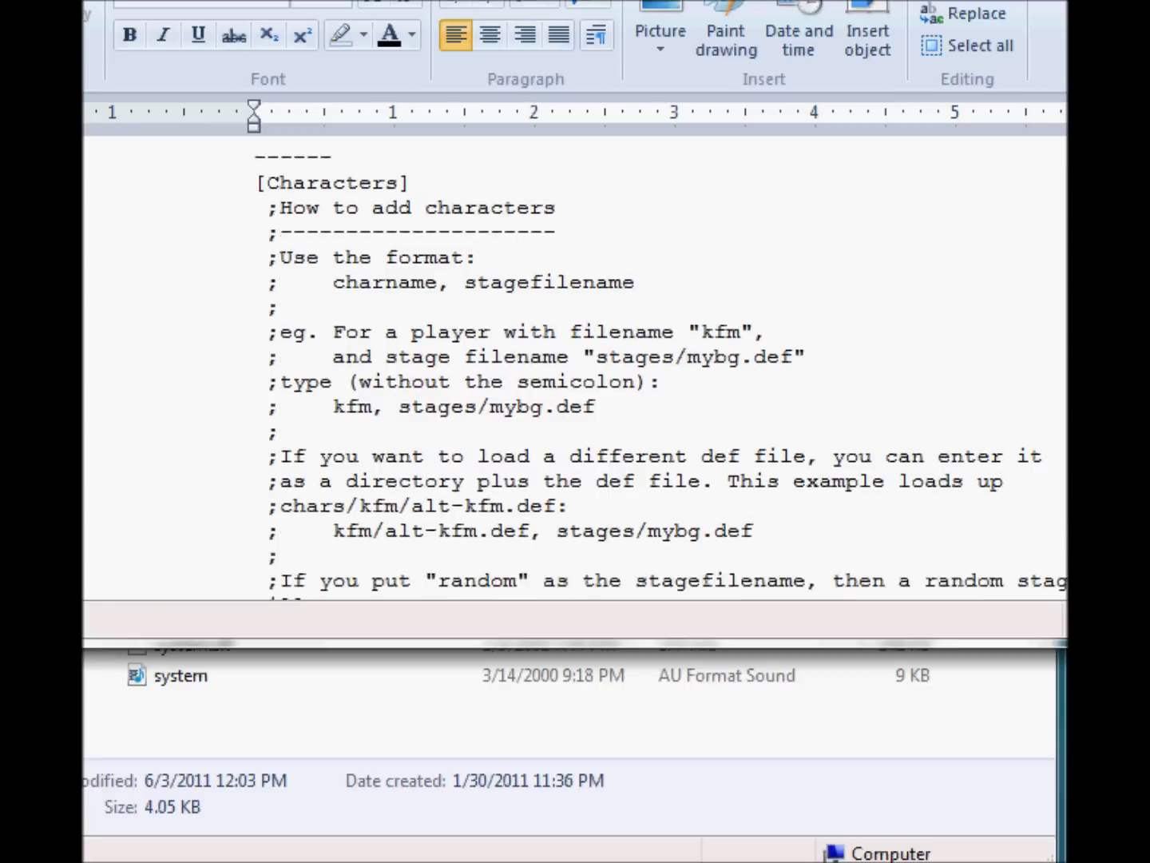
scroll(661, 378, down, 3)
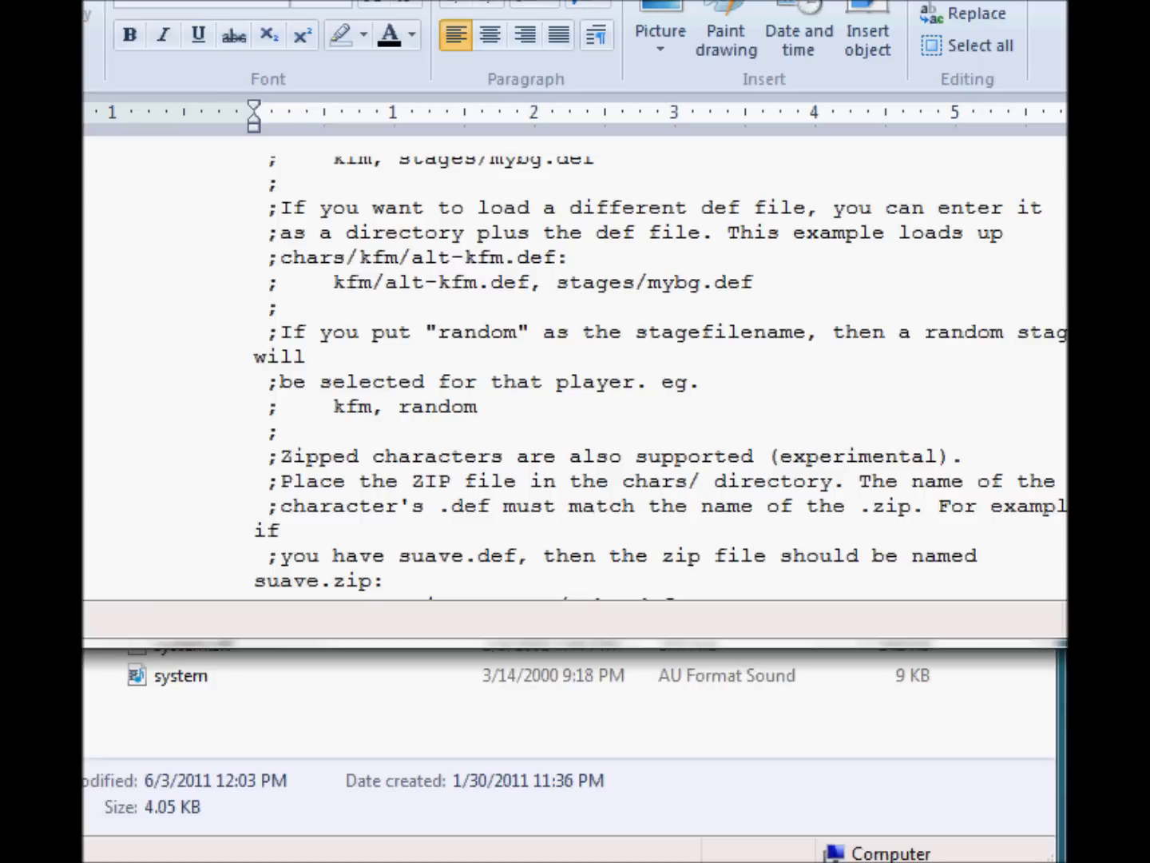
scroll(661, 378, down, 7)
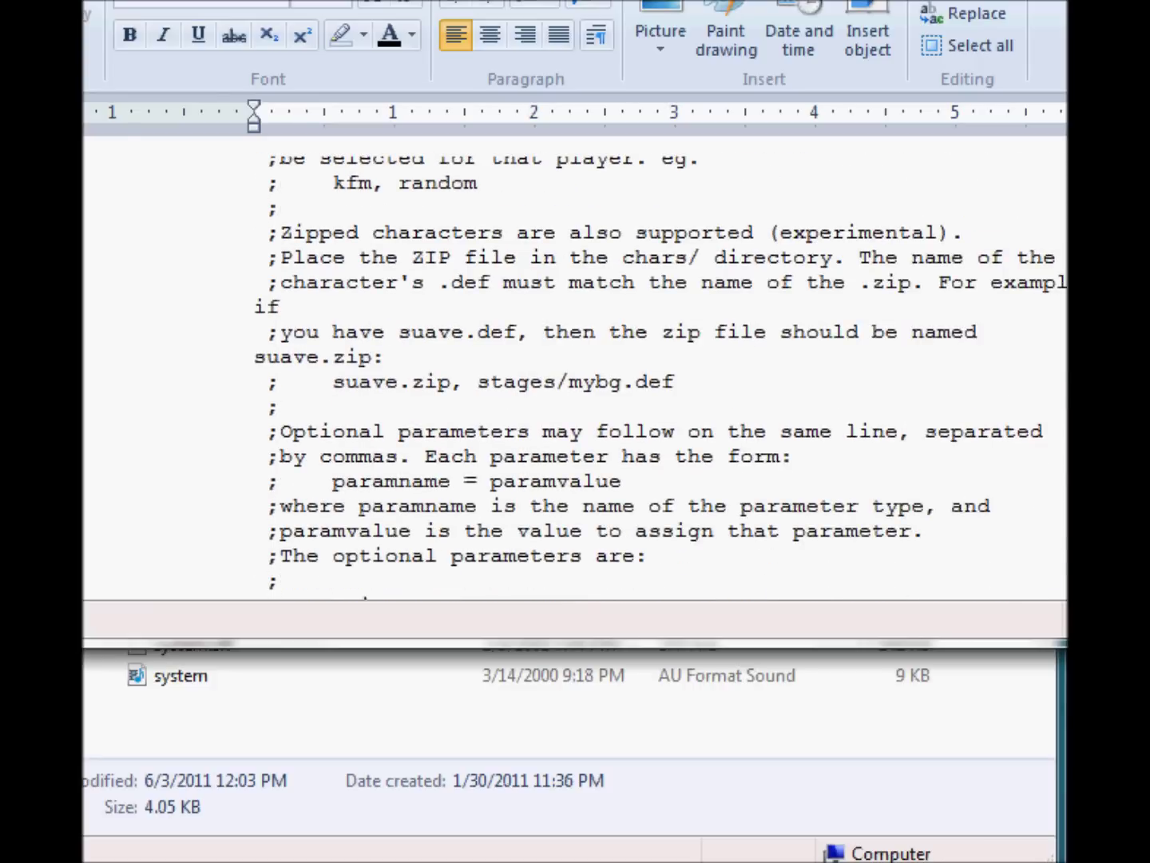
scroll(668, 382, down, 3)
scroll(669, 381, up, 2)
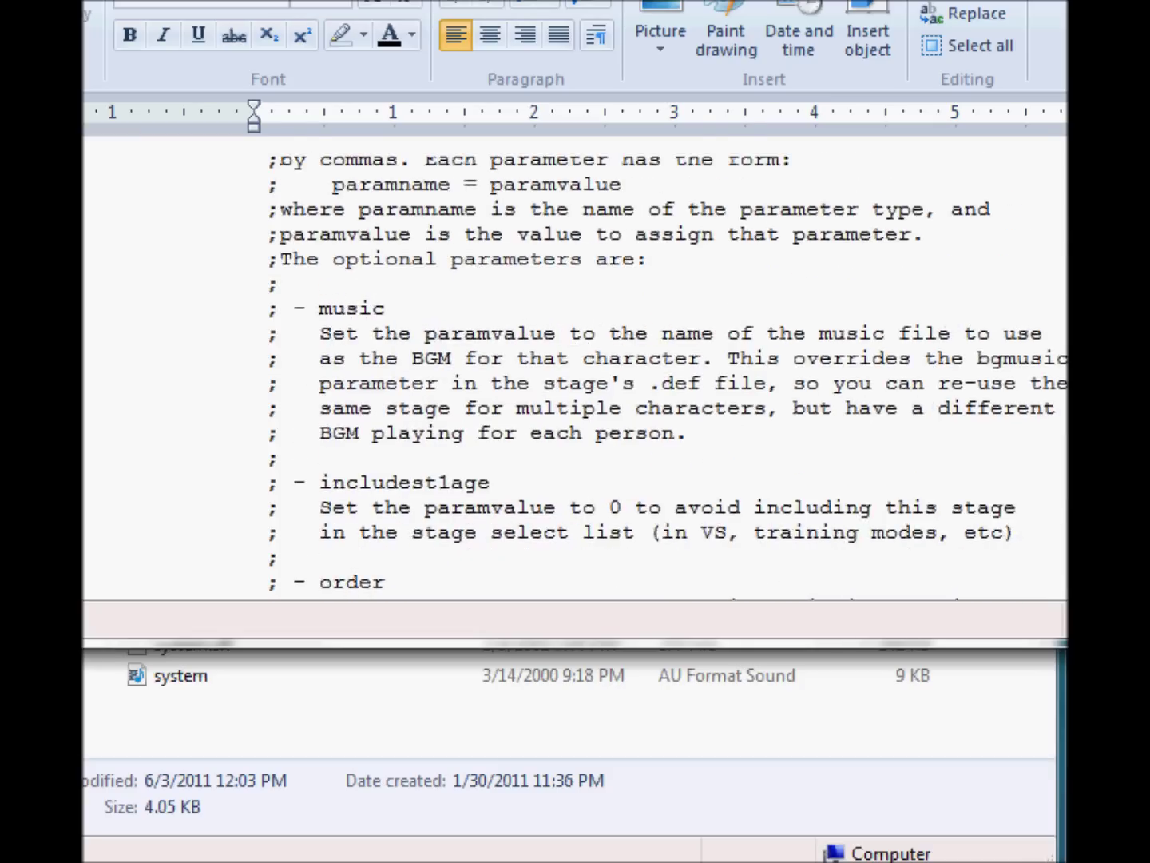
scroll(669, 381, down, 1)
scroll(667, 368, down, 2)
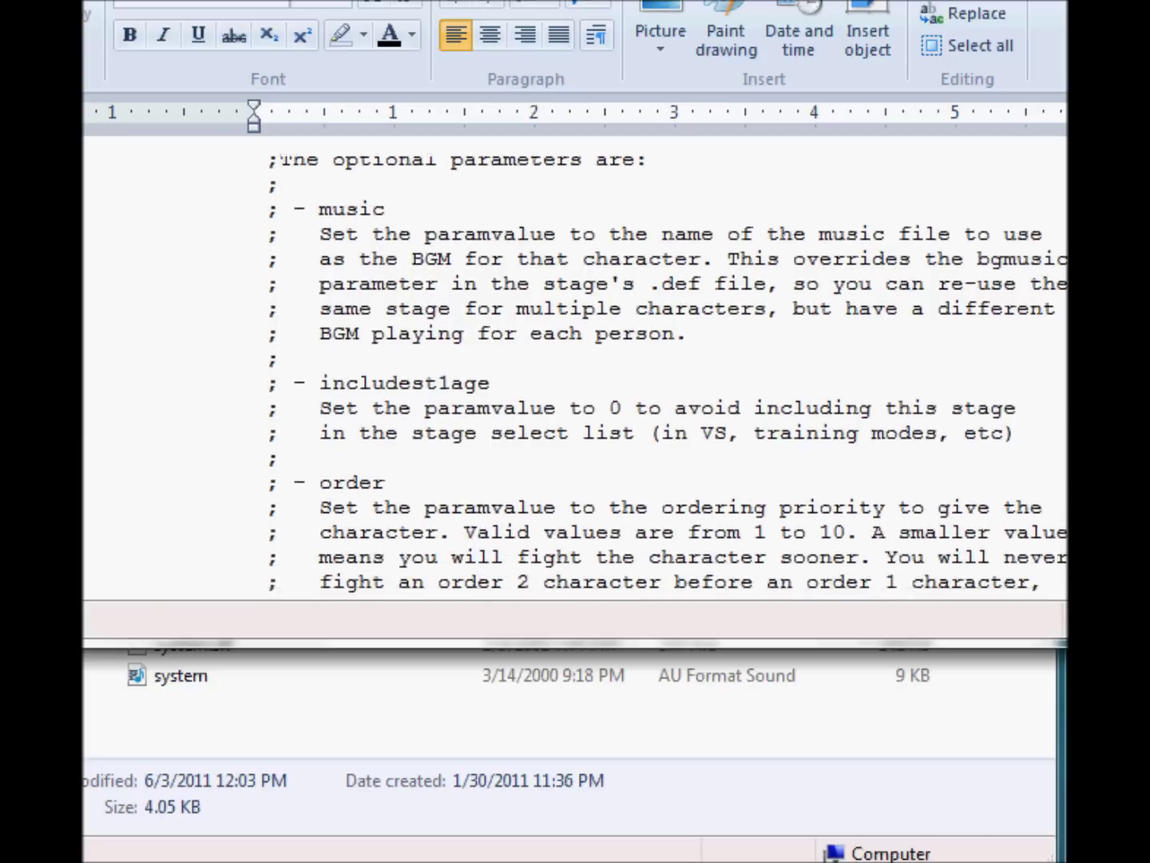
scroll(667, 368, down, 4)
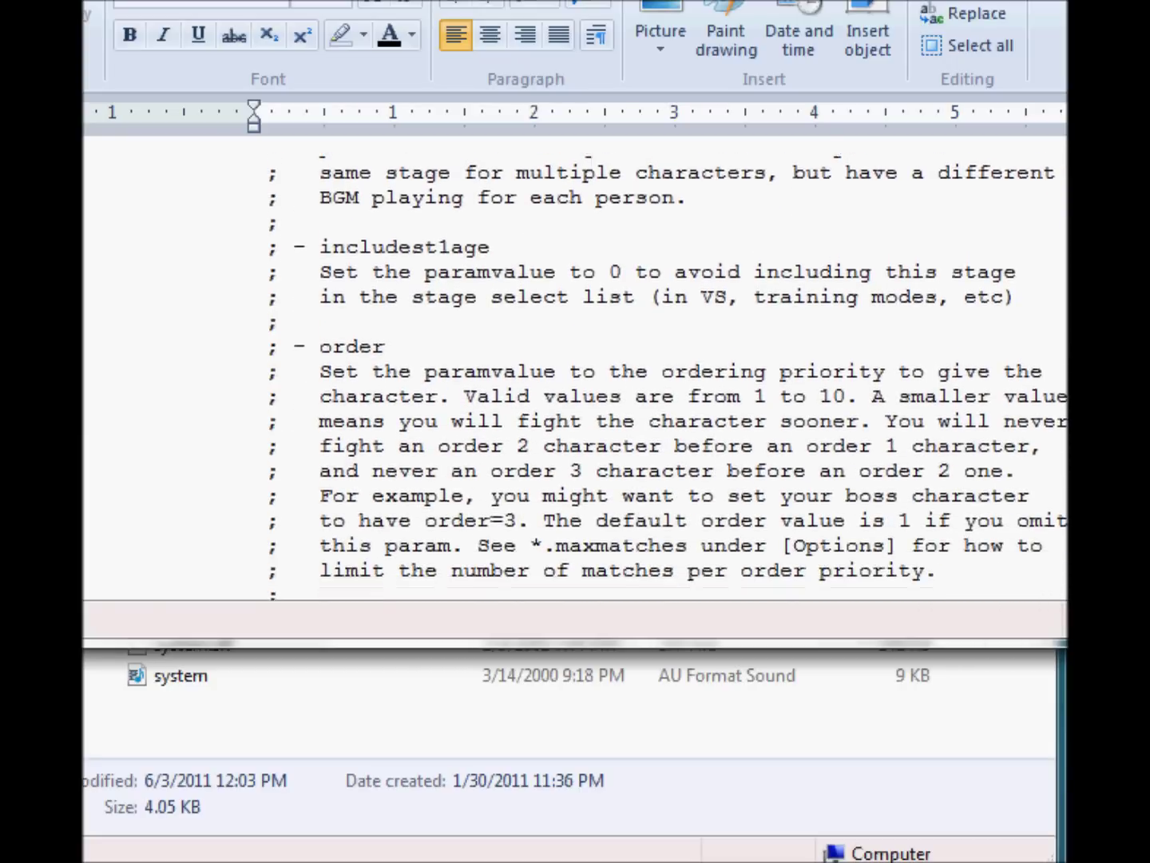
Examine the character names under "Insert your characters below" and the stage entries in the [ExtraStages] section.
scroll(667, 368, down, 5)
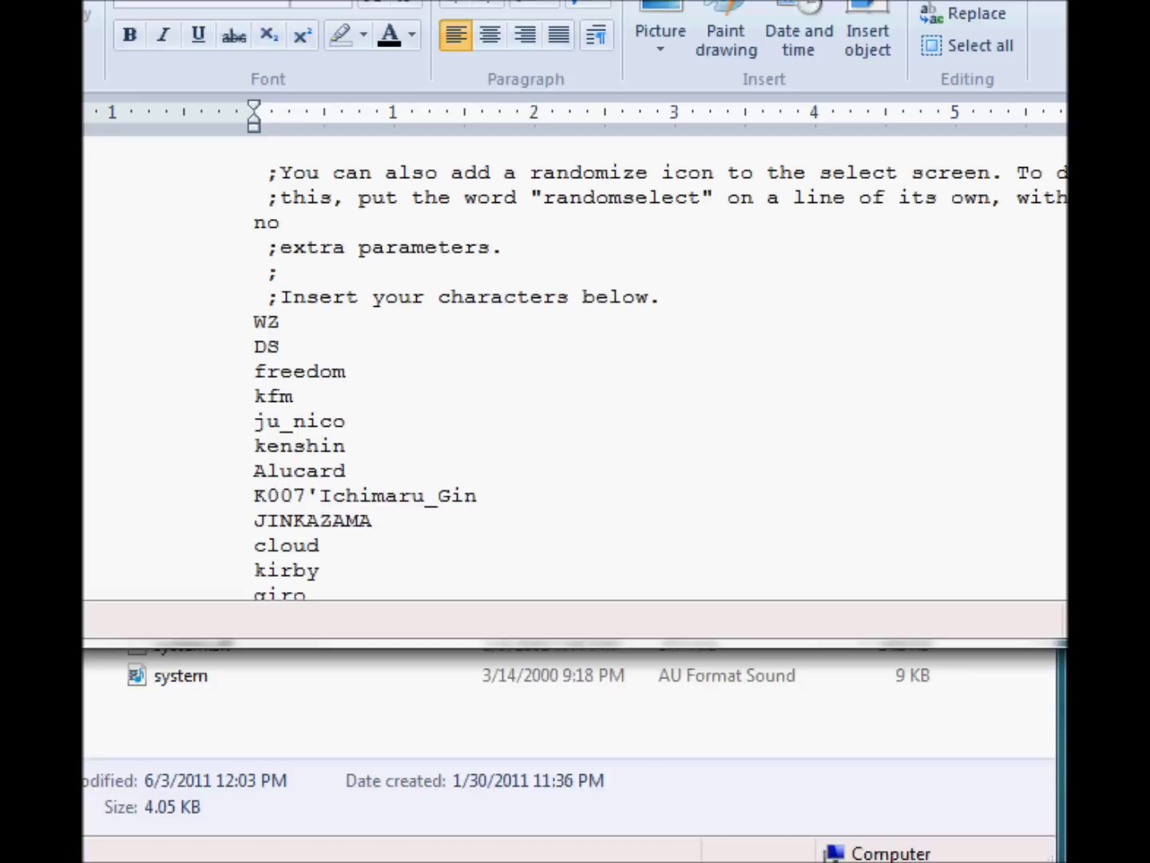
scroll(668, 368, down, 1)
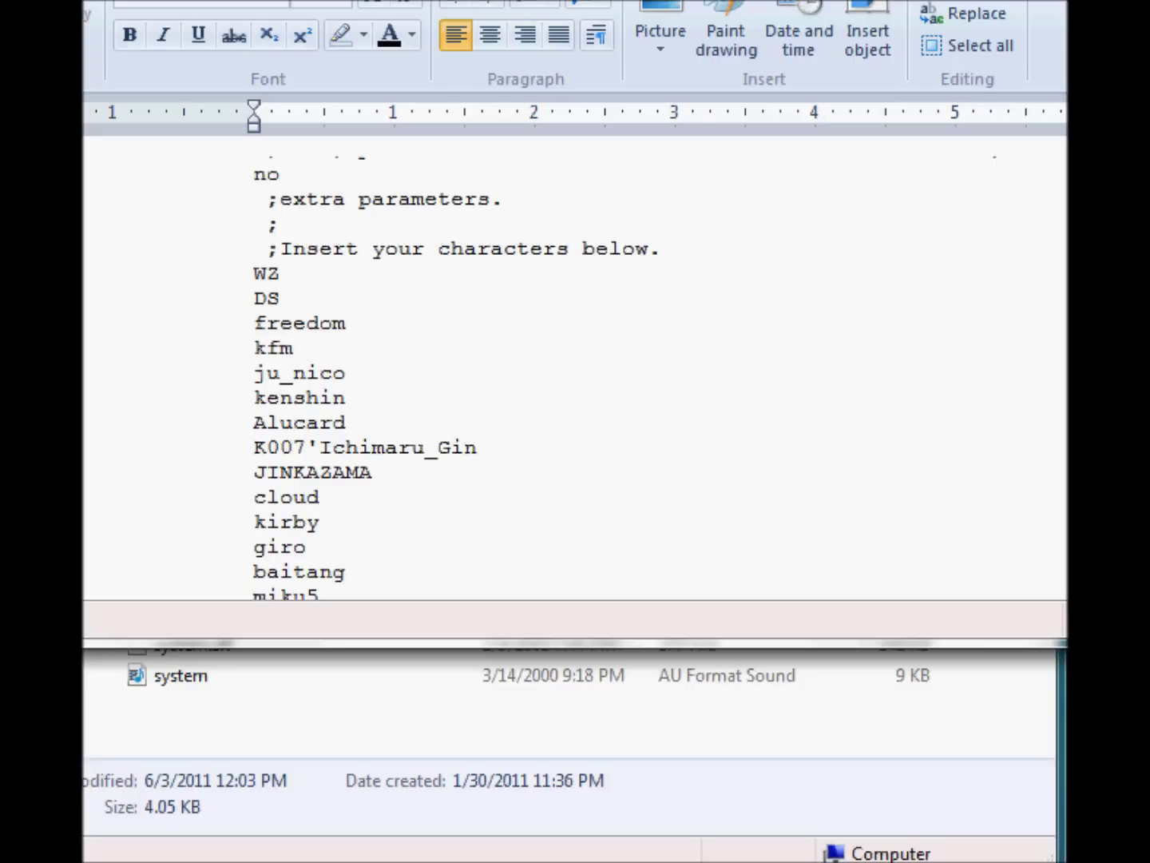
scroll(576, 376, down, 4)
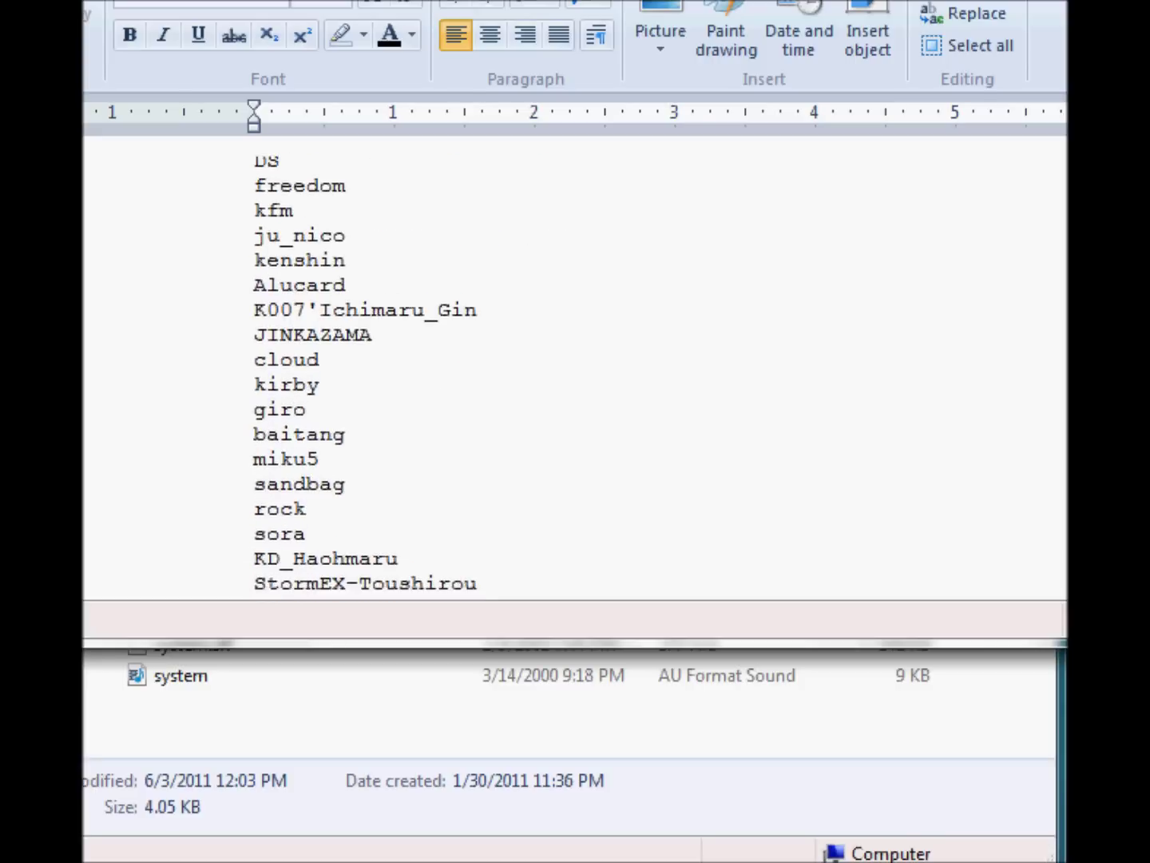
scroll(576, 375, down, 2)
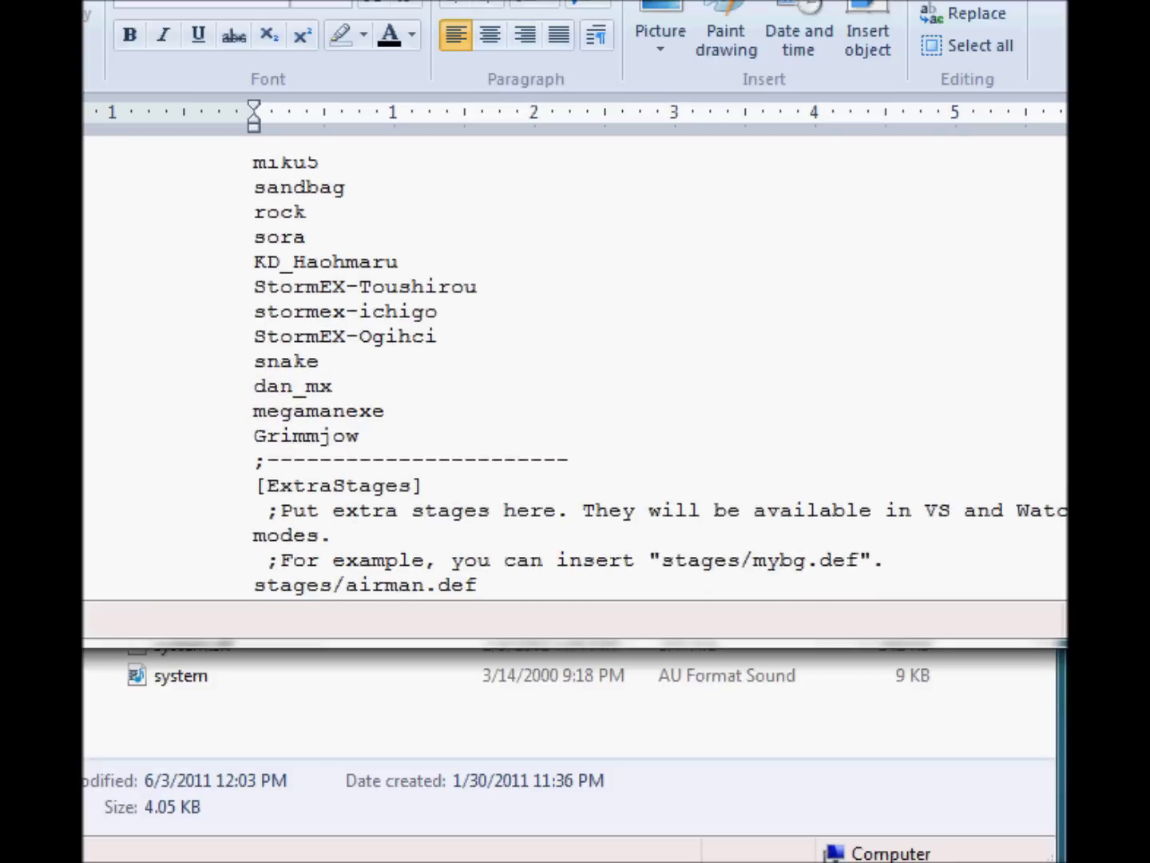
scroll(575, 375, down, 2)
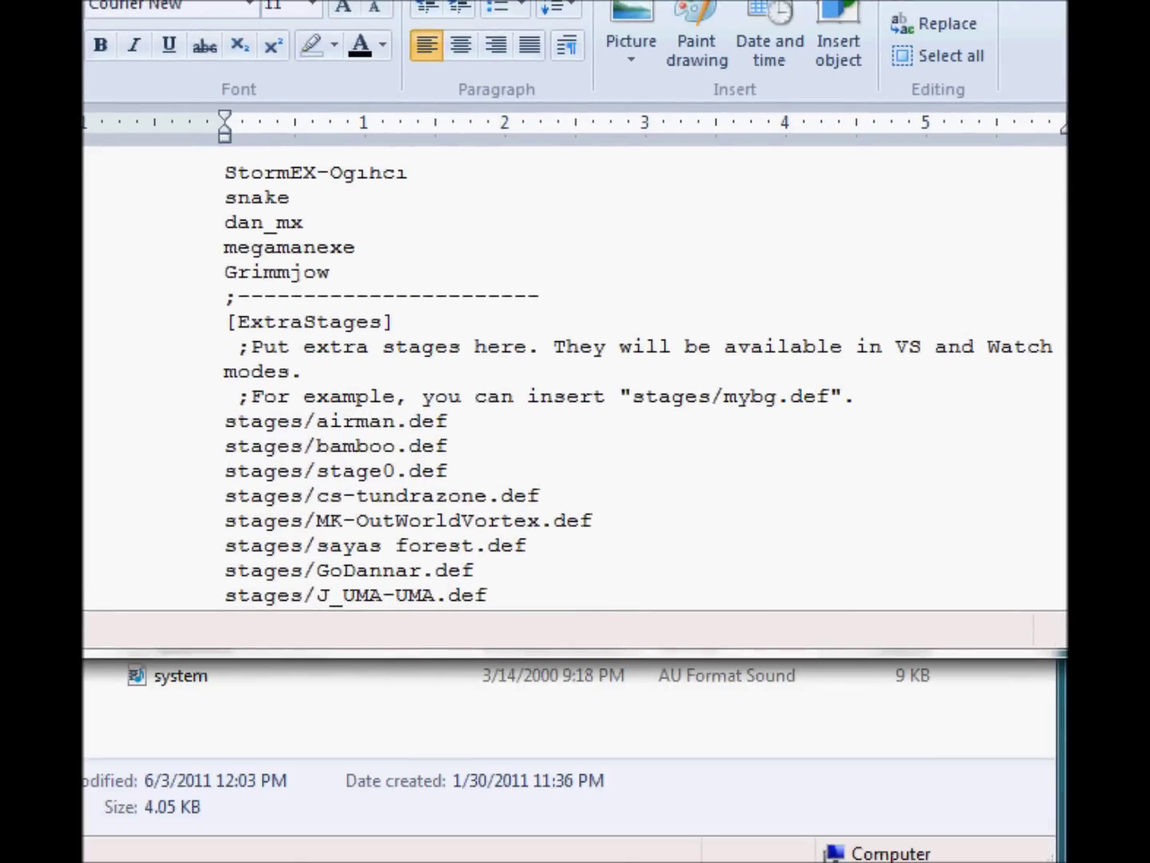
scroll(576, 379, down, 2)
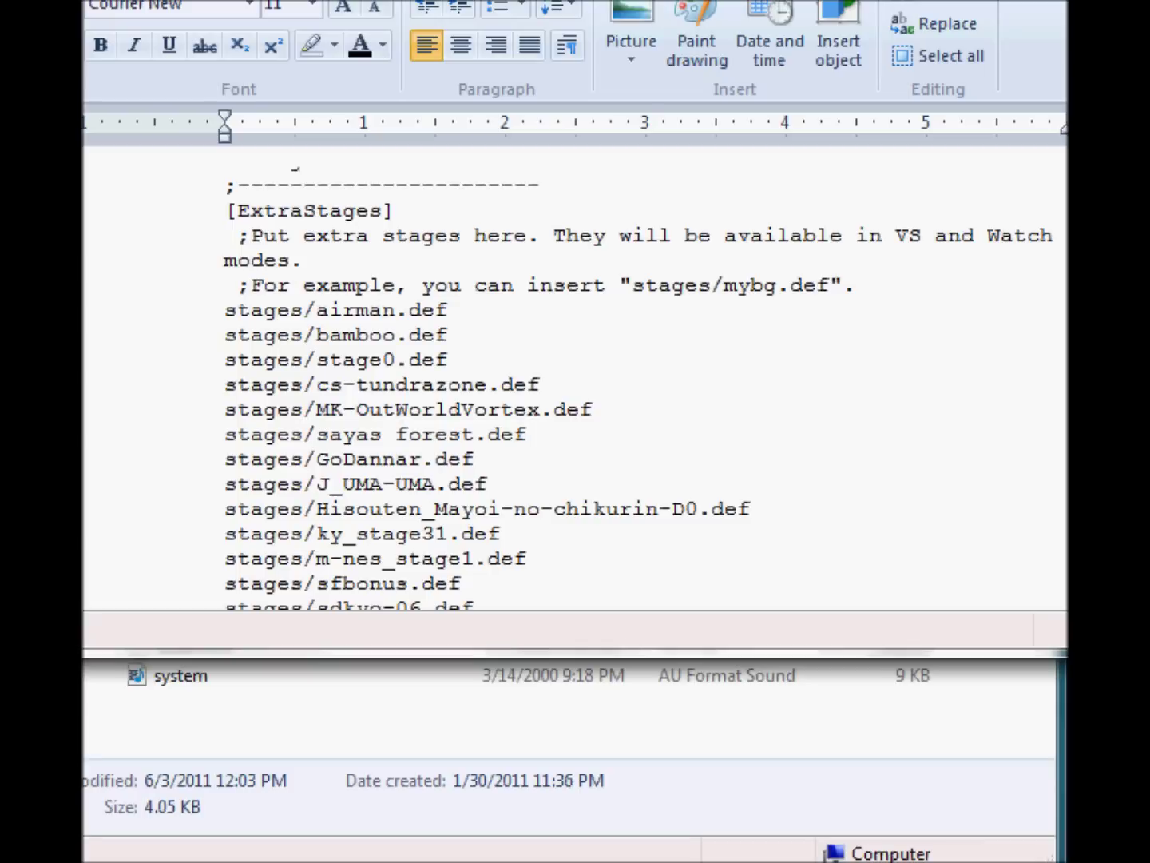
scroll(559, 384, down, 1)
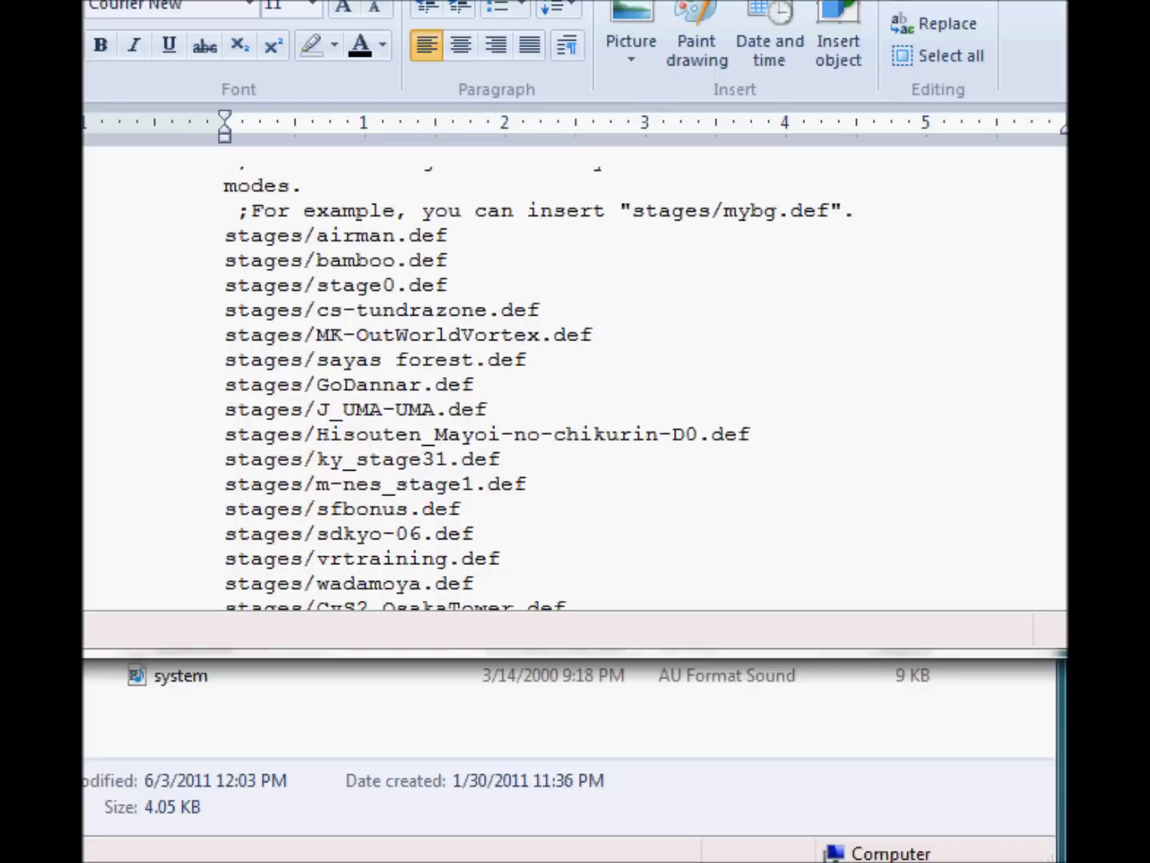
scroll(559, 383, down, 2)
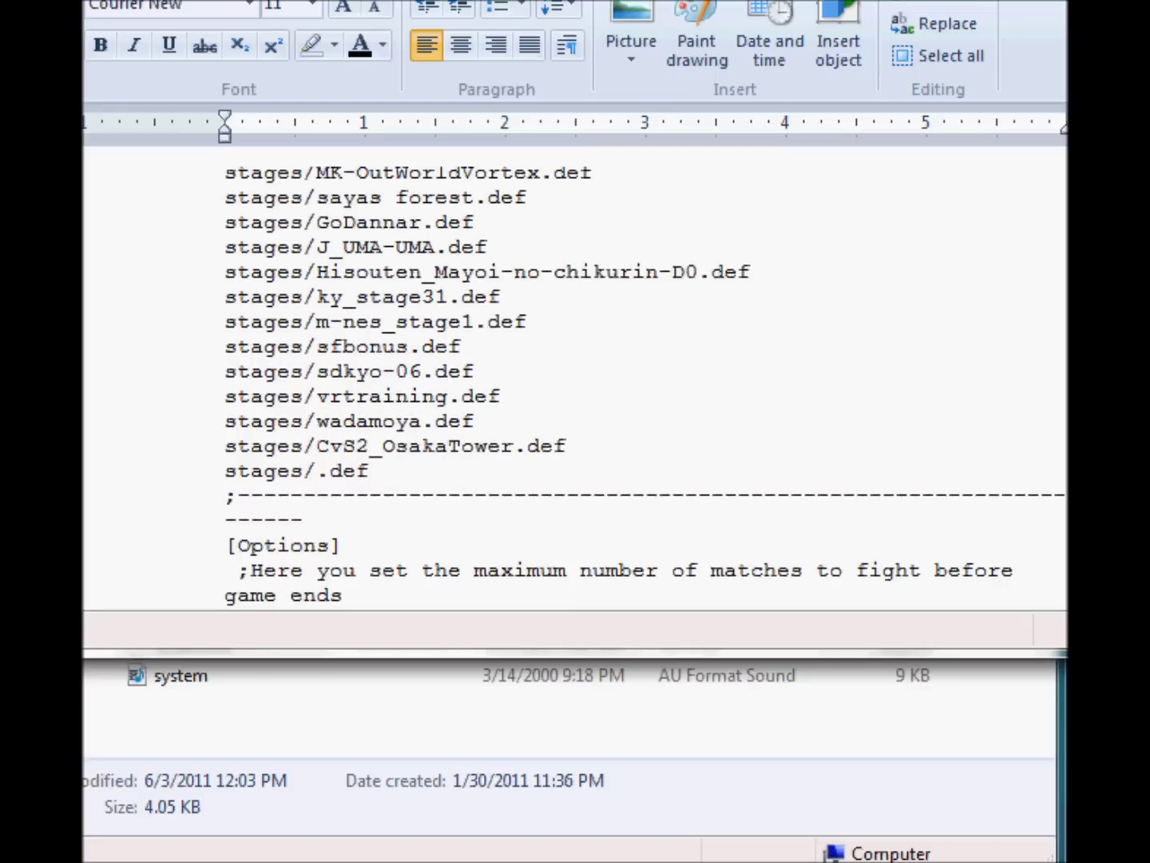
Read the arcade and team maxmatches settings in the [Options] section, and close the select file.
scroll(559, 384, down, 3)
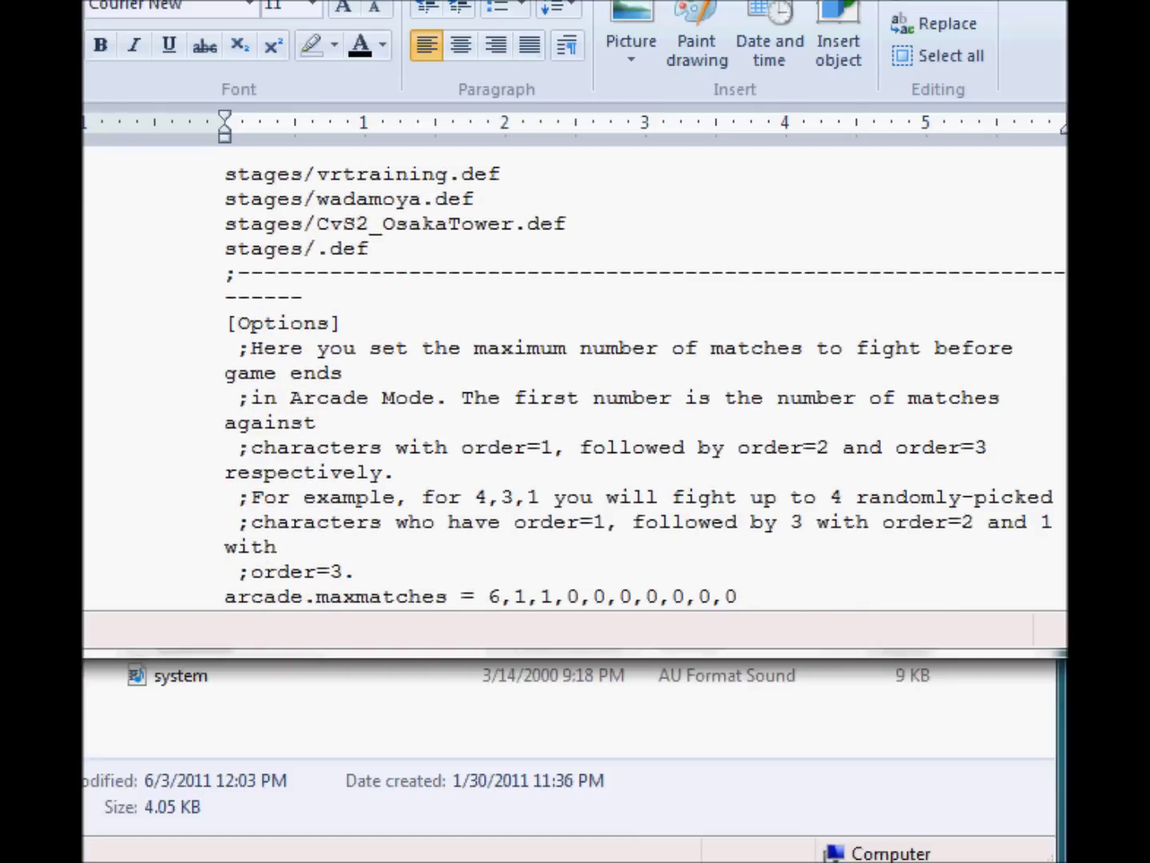
scroll(575, 384, down, 2)
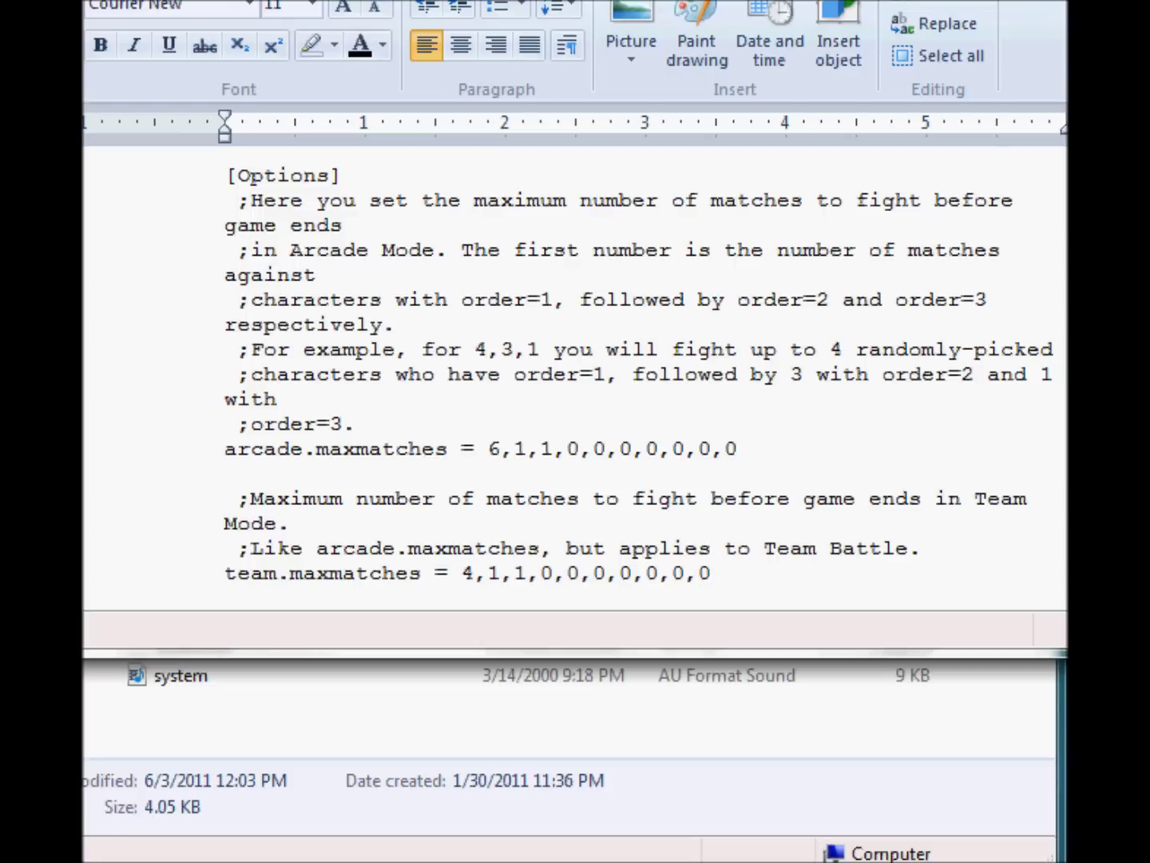
key(alt+F4)
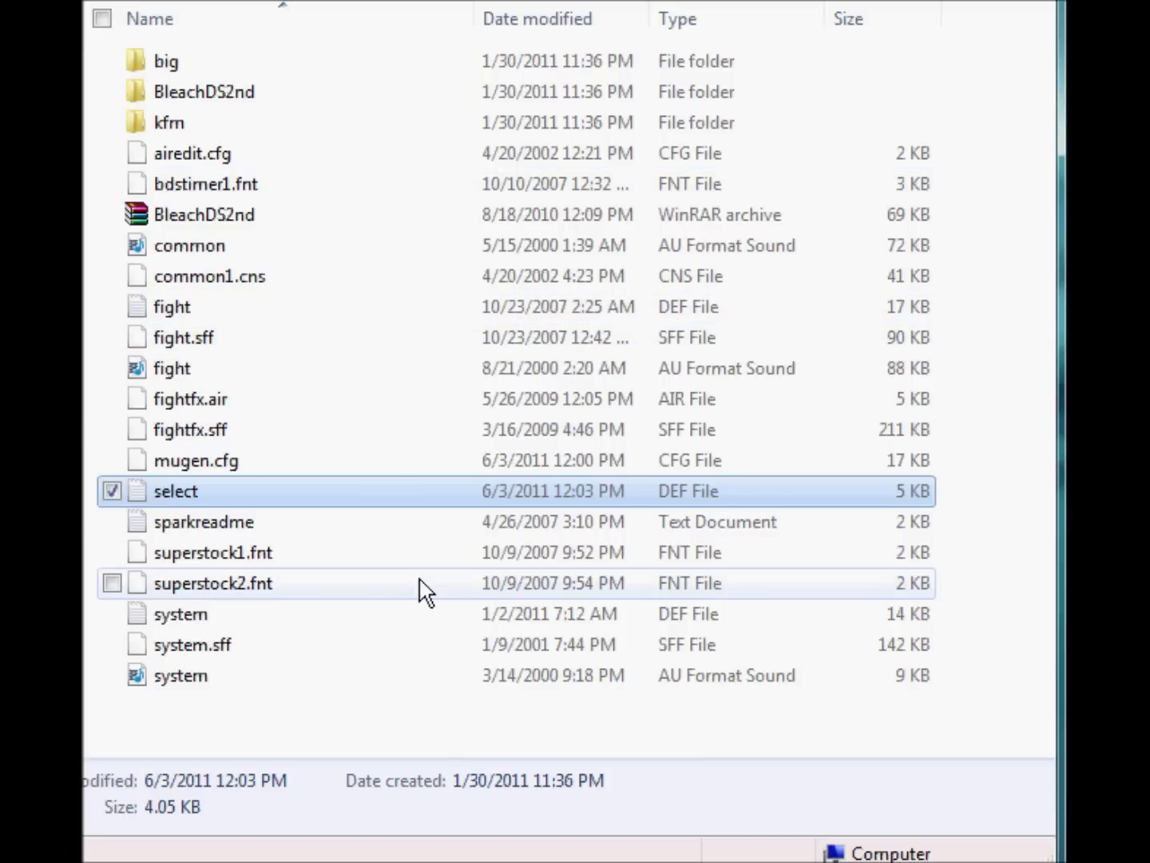
Open the system DEF file, skim its title, character select, survival results and options screen definitions, and close it.
double_click(319, 613)
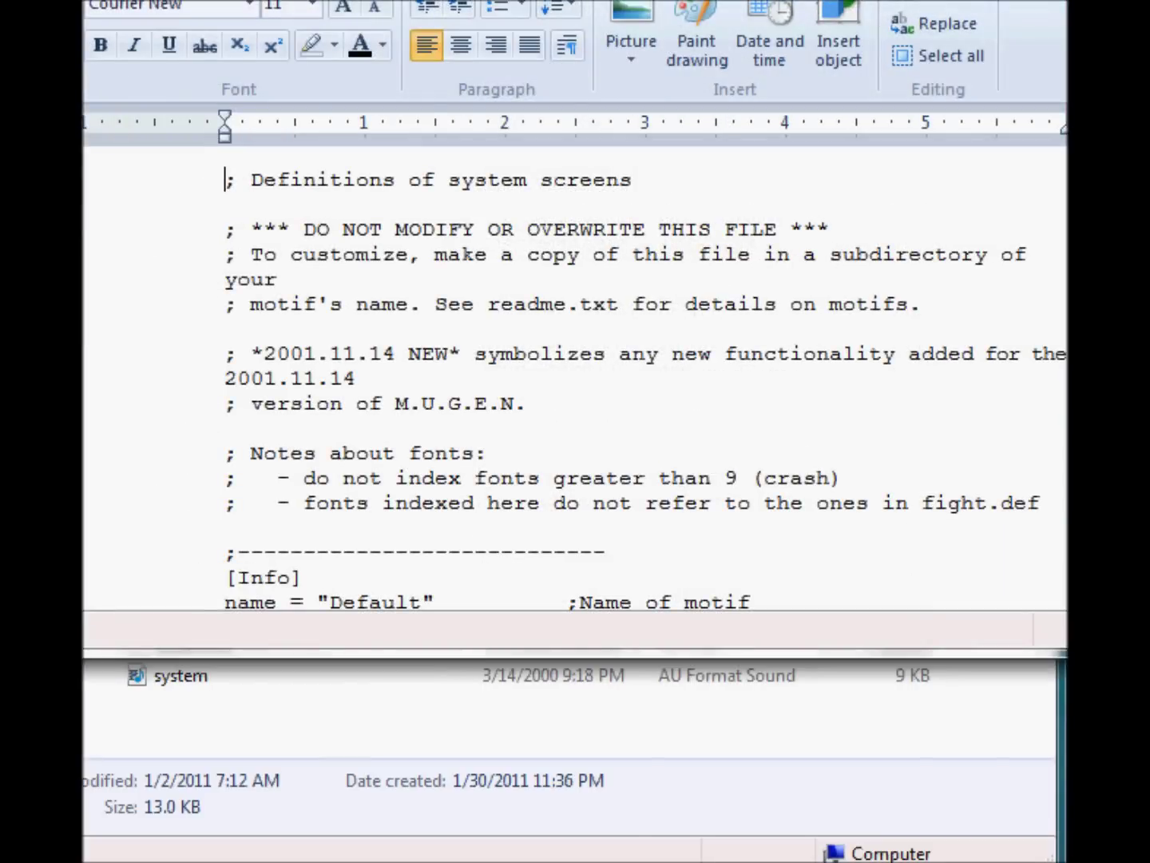
scroll(575, 375, down, 20)
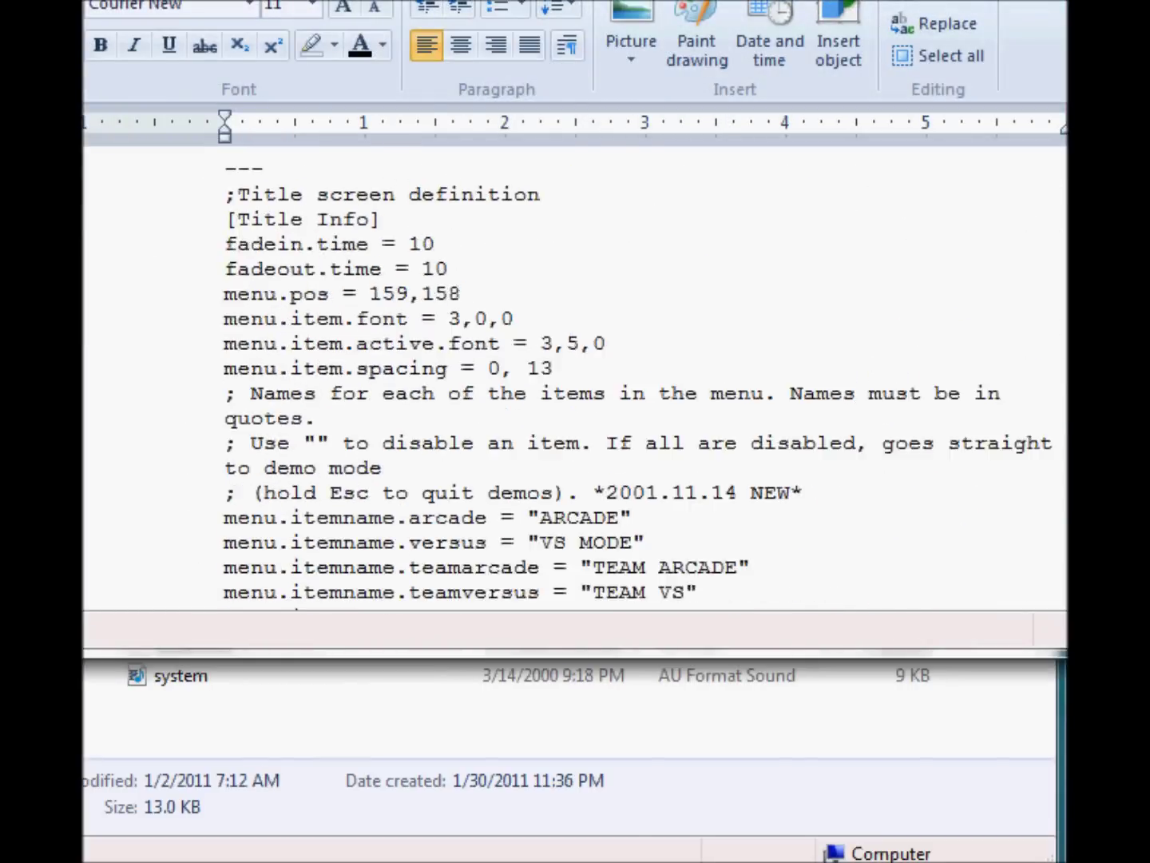
scroll(576, 376, down, 12)
scroll(576, 375, down, 20)
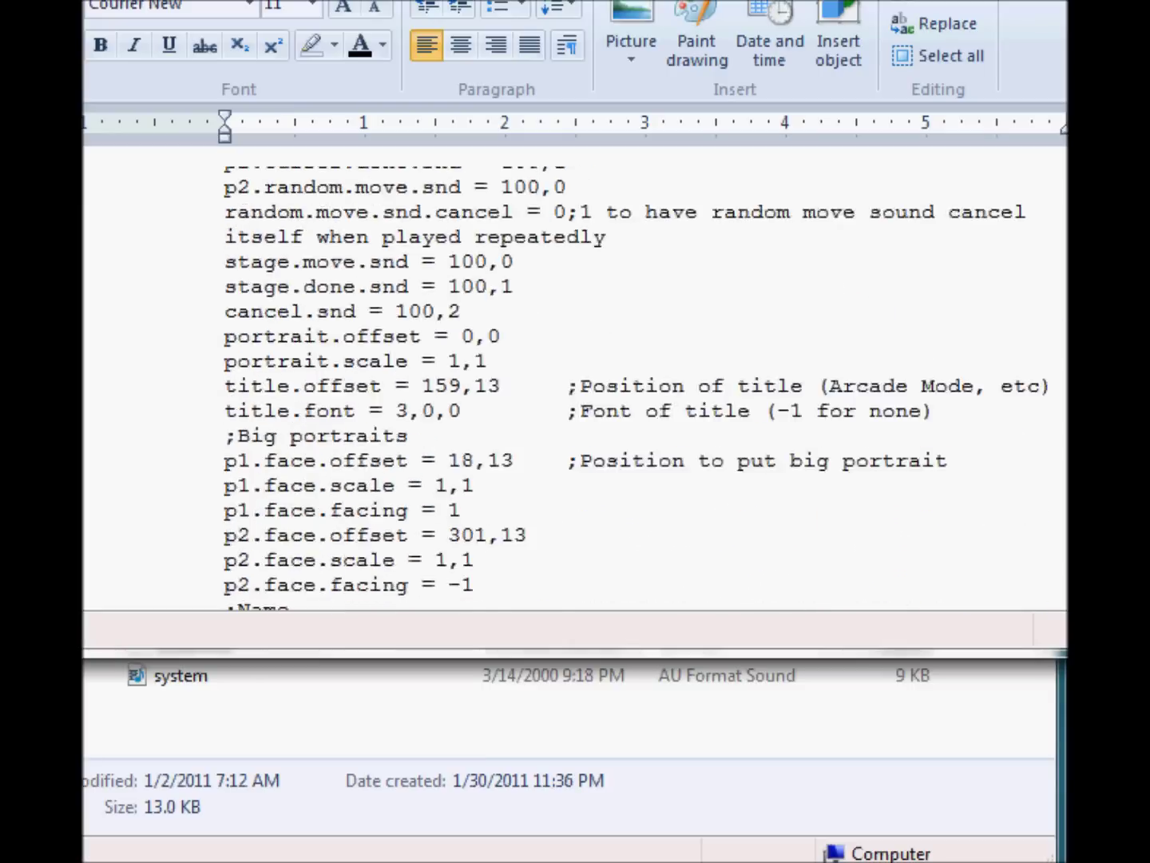
scroll(576, 377, down, 10)
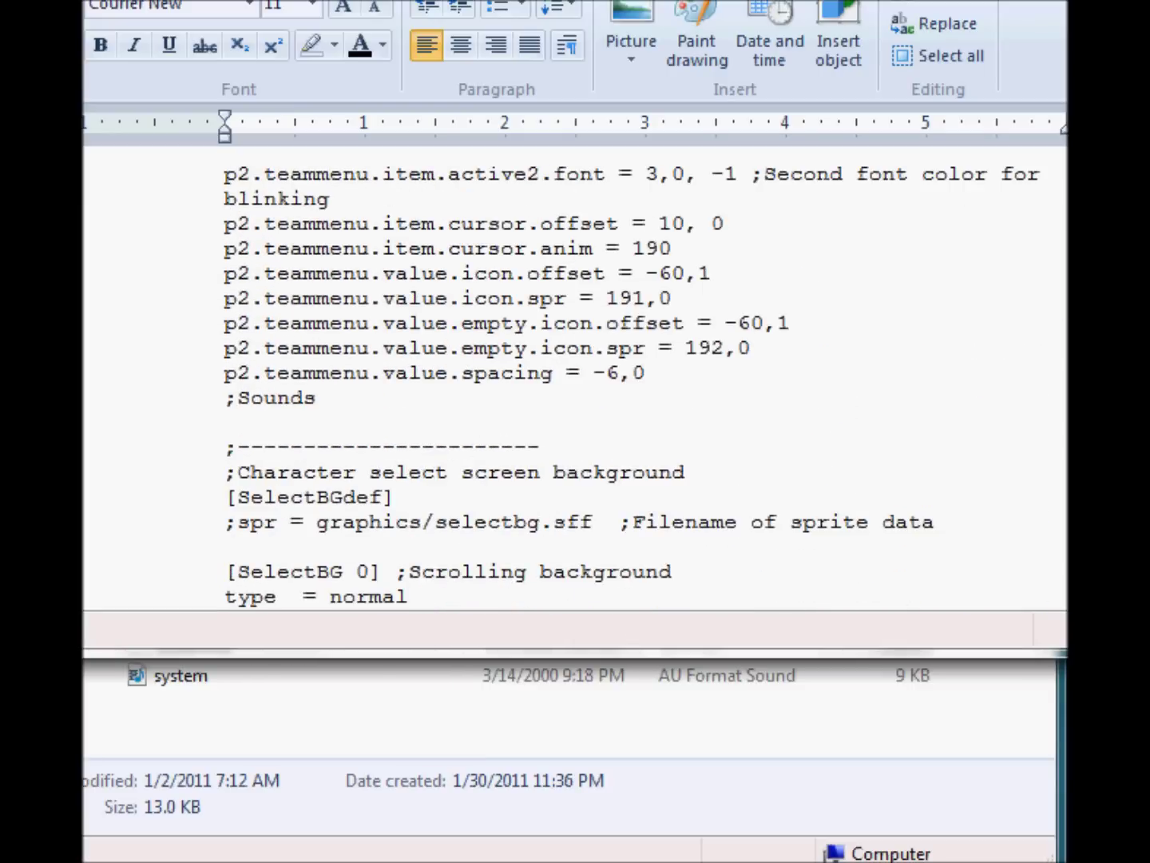
scroll(575, 375, down, 20)
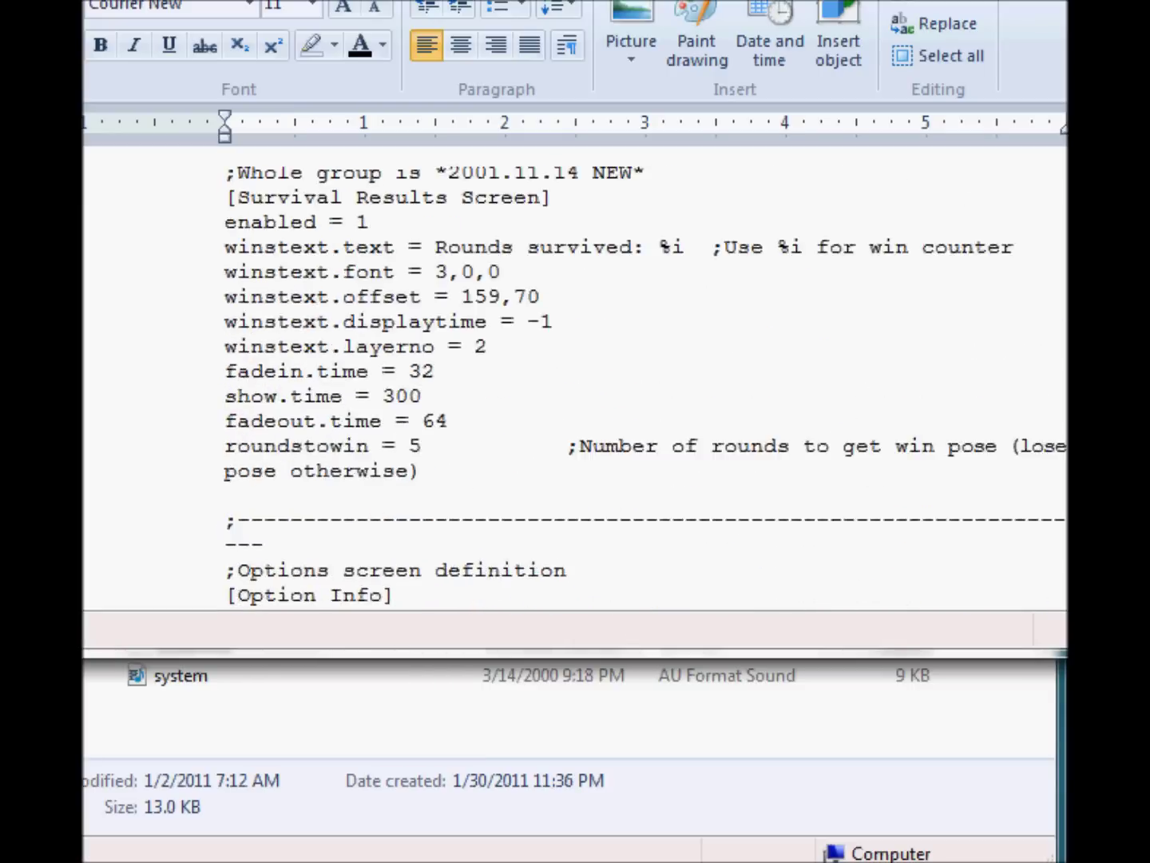
scroll(575, 375, up, 20)
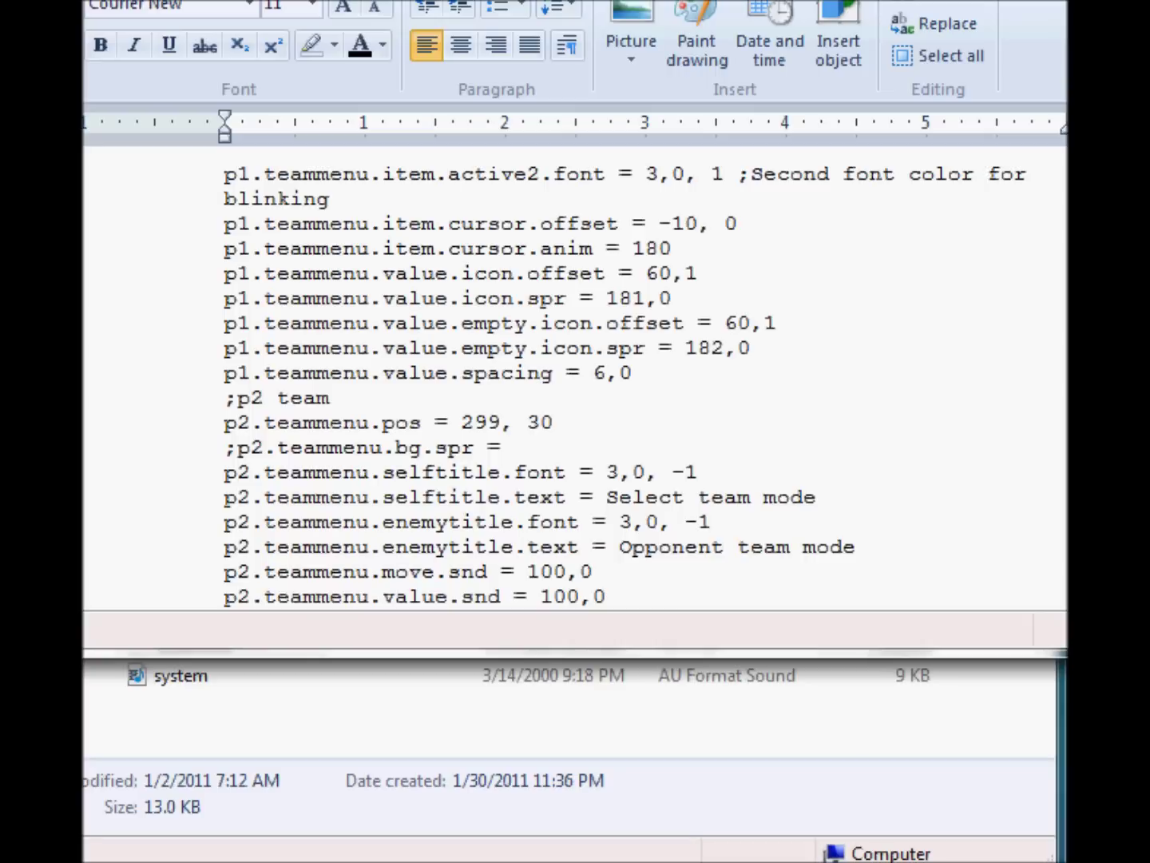
scroll(575, 375, up, 15)
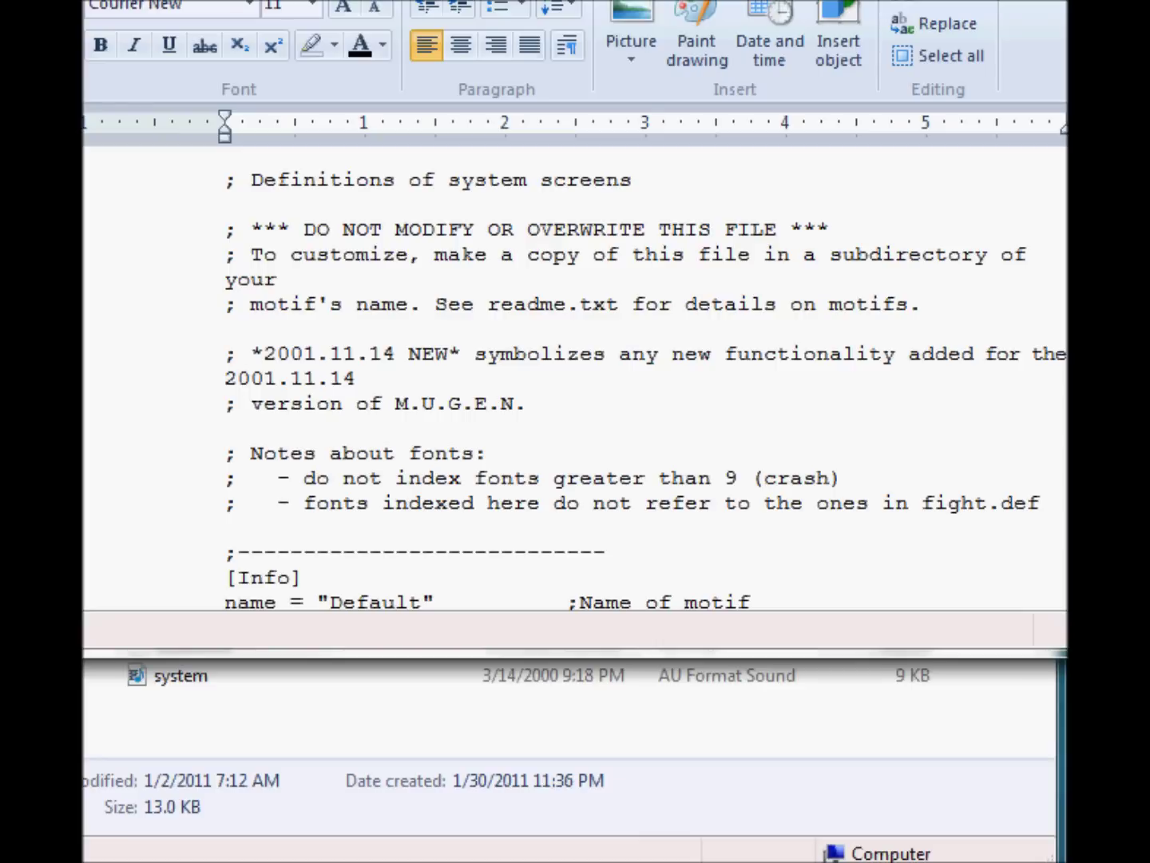
key(alt+F4)
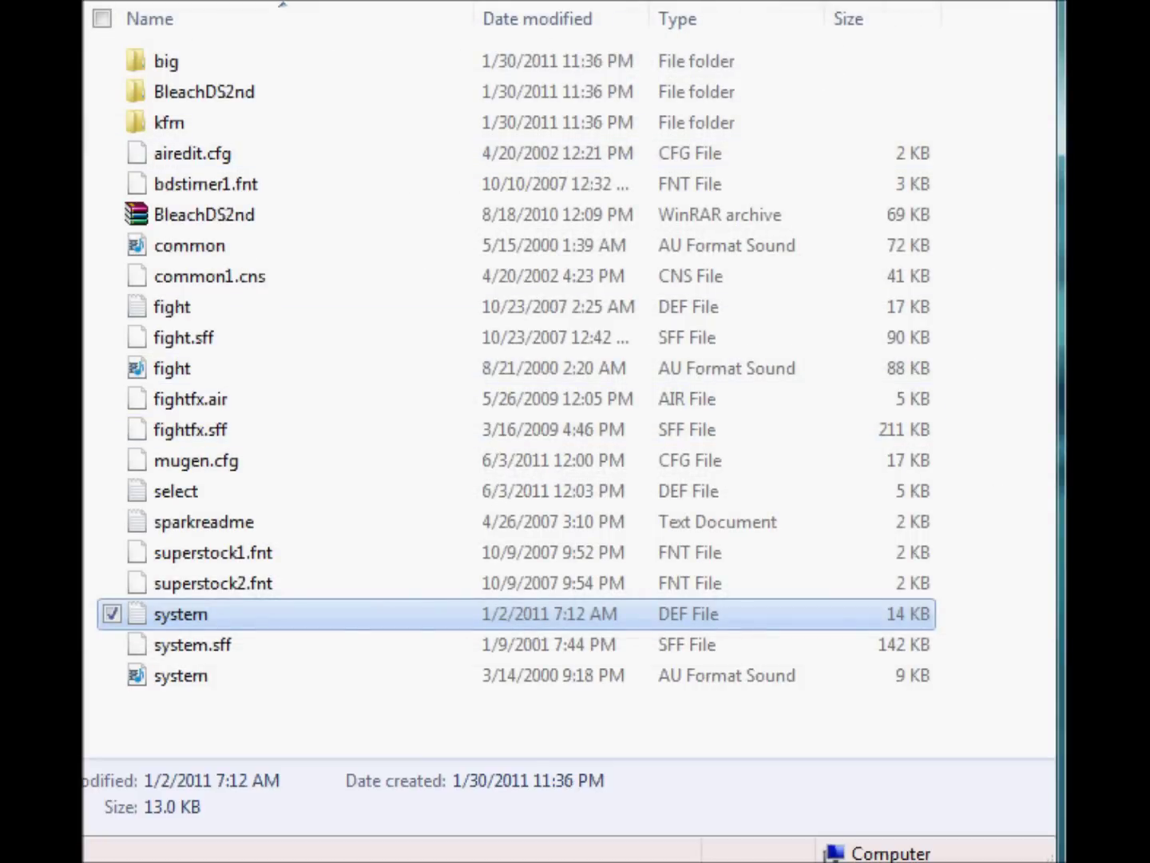
Return to the main WinMUGEN folder and check the contents of the DCIM and docs folders.
key(BackSpace)
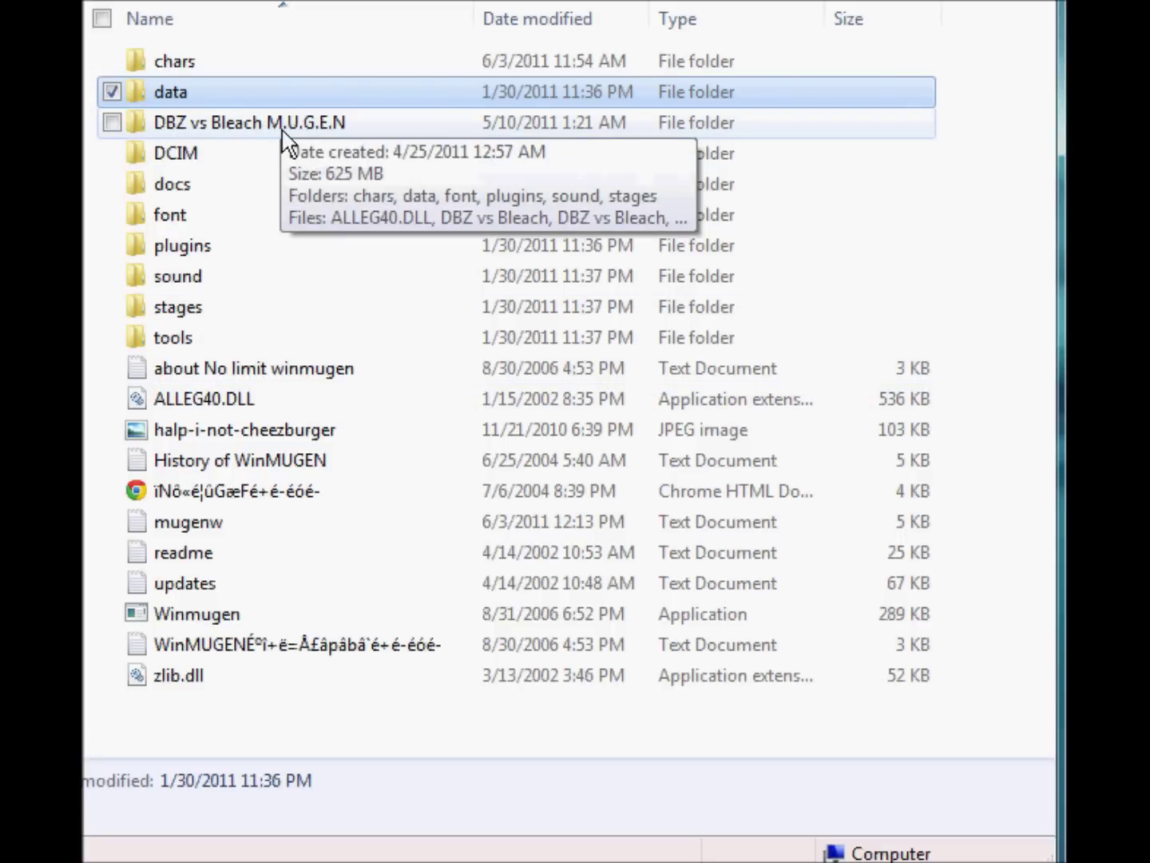
double_click(204, 169)
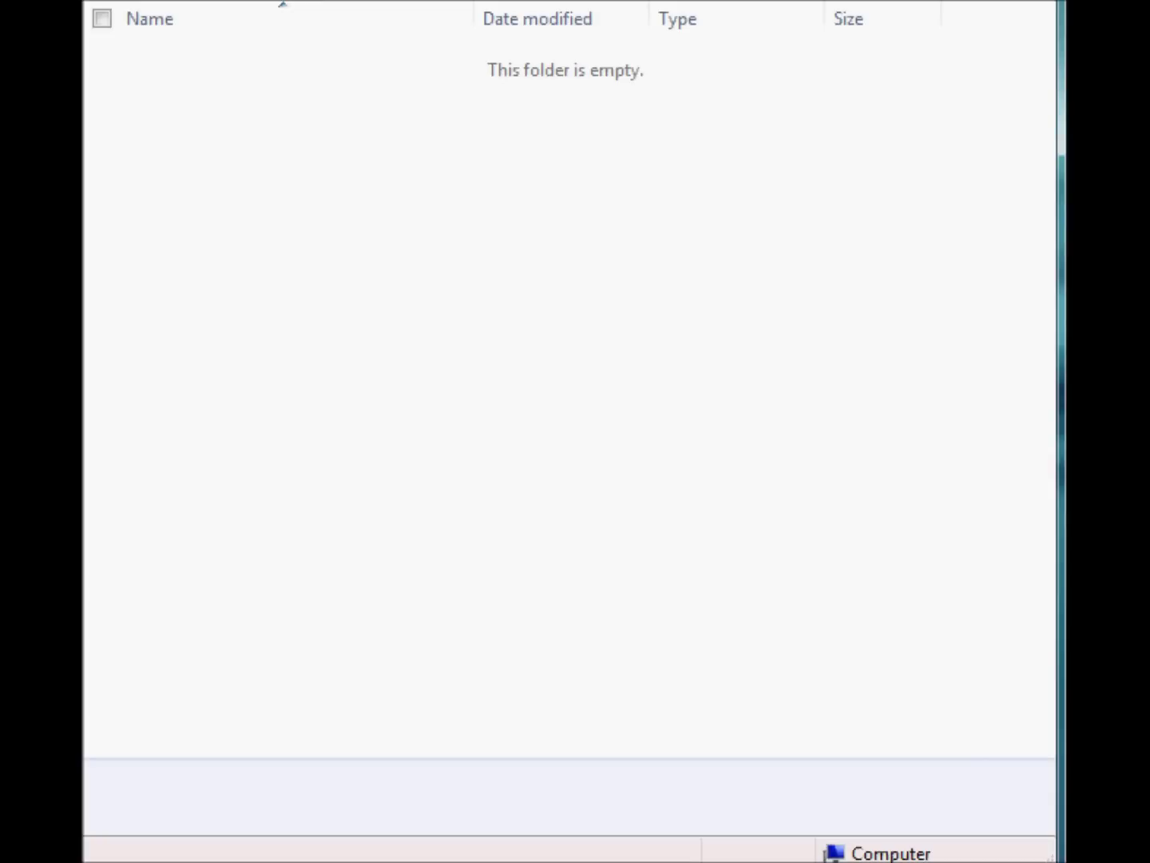
key(BackSpace)
double_click(183, 184)
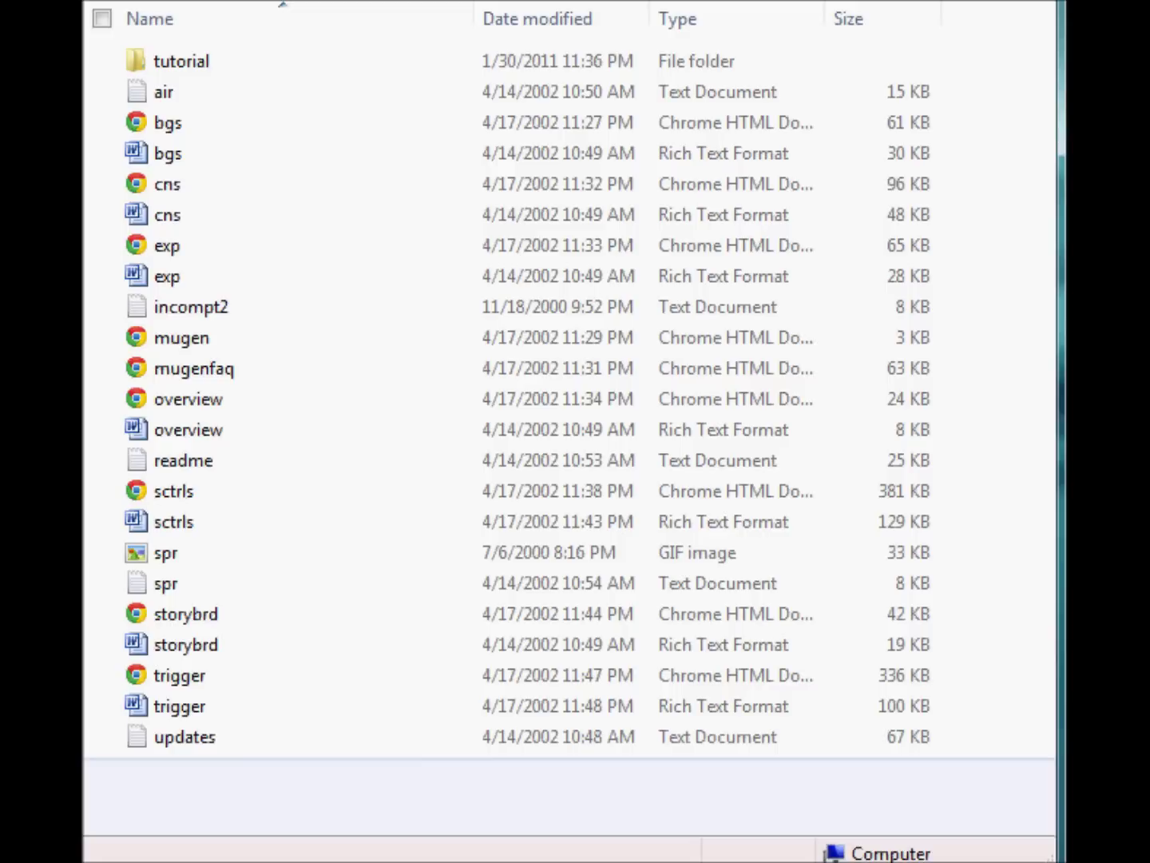
key(BackSpace)
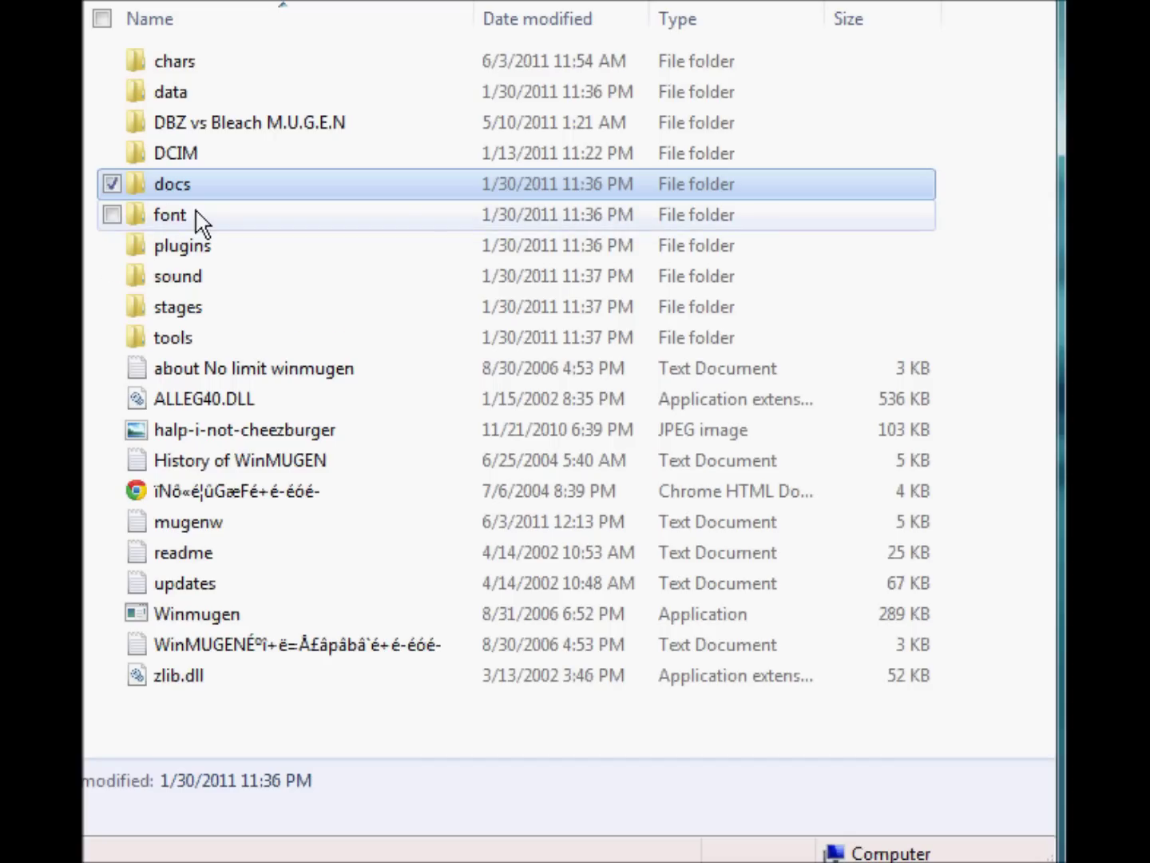
Look through the font folder and the music files in the sound folder, returning to the main folder.
mouse_move(201, 222)
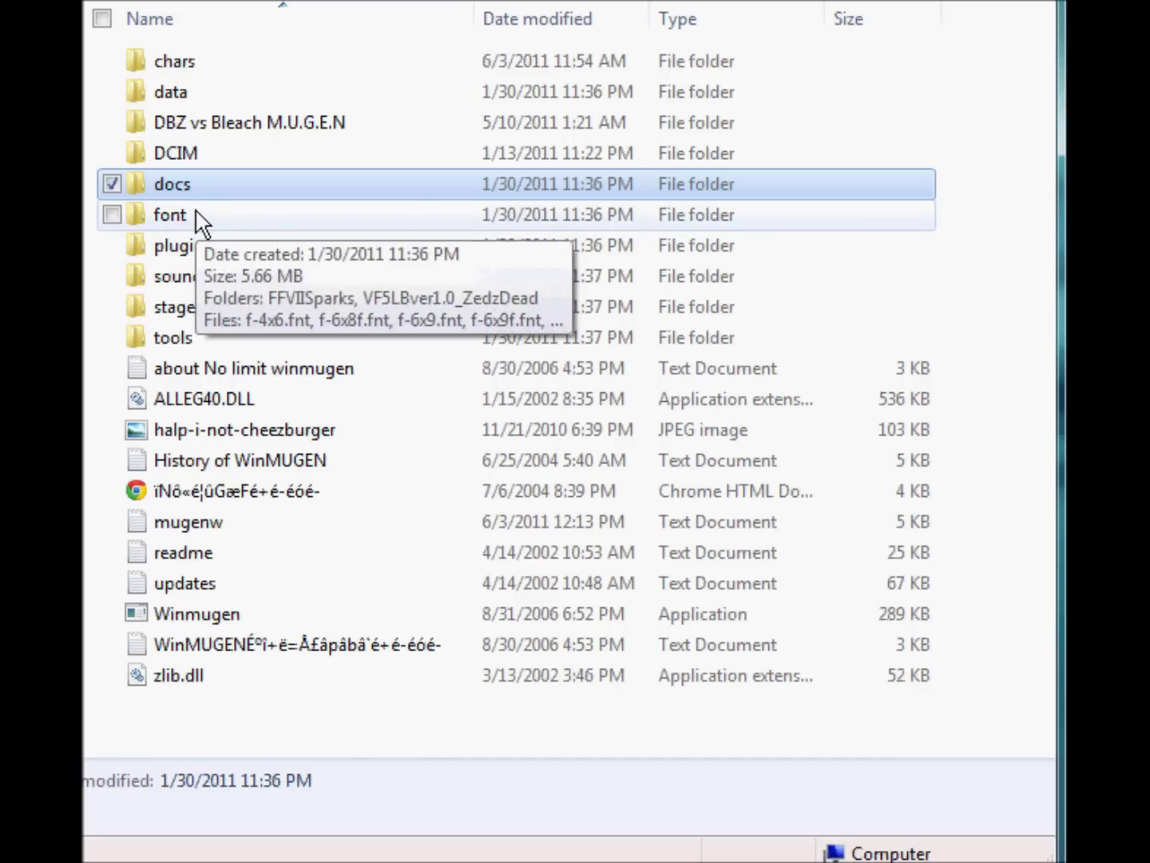
double_click(201, 222)
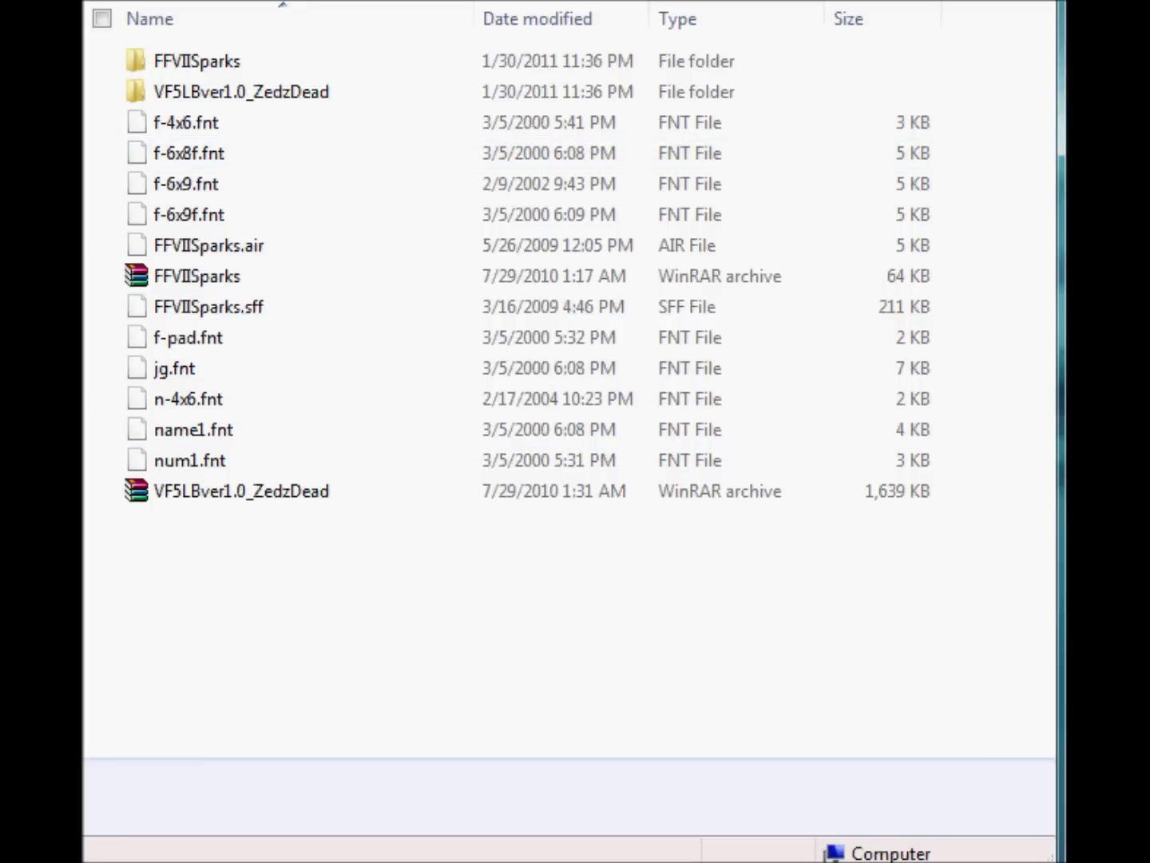
key(BackSpace)
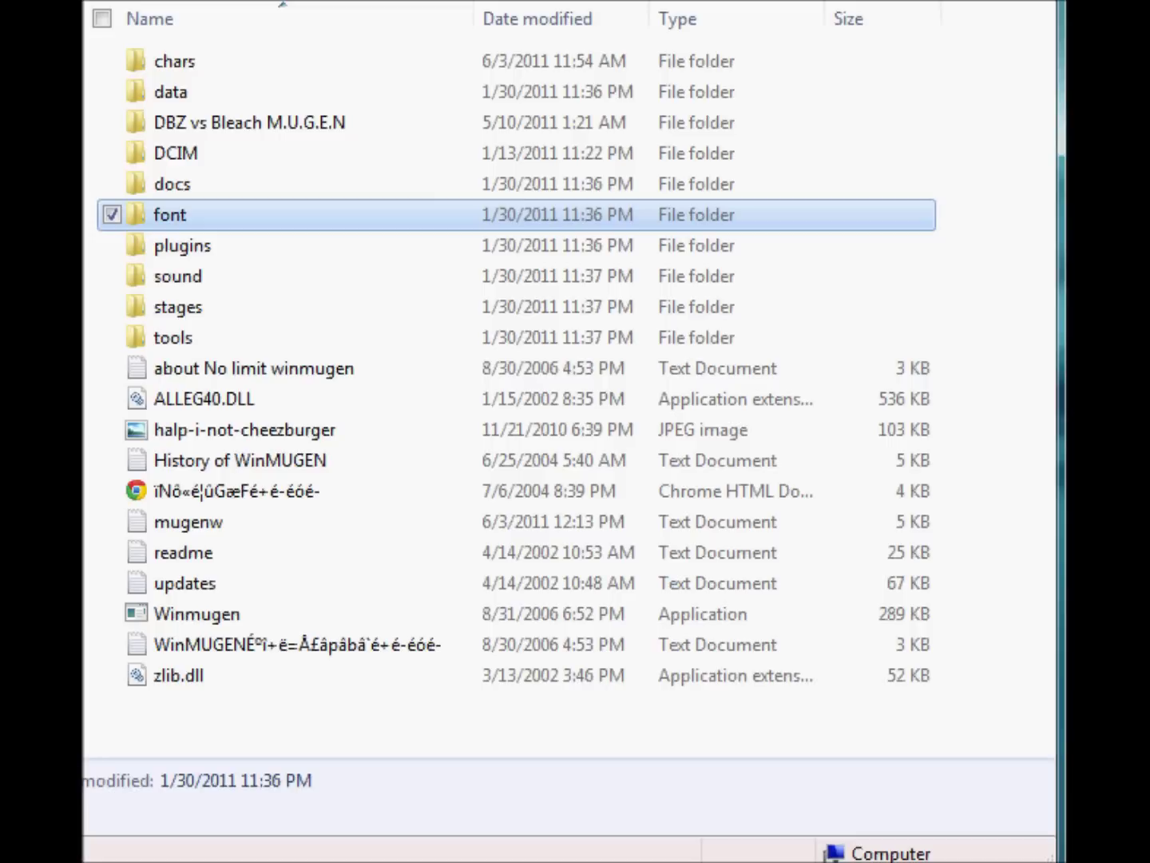
double_click(232, 285)
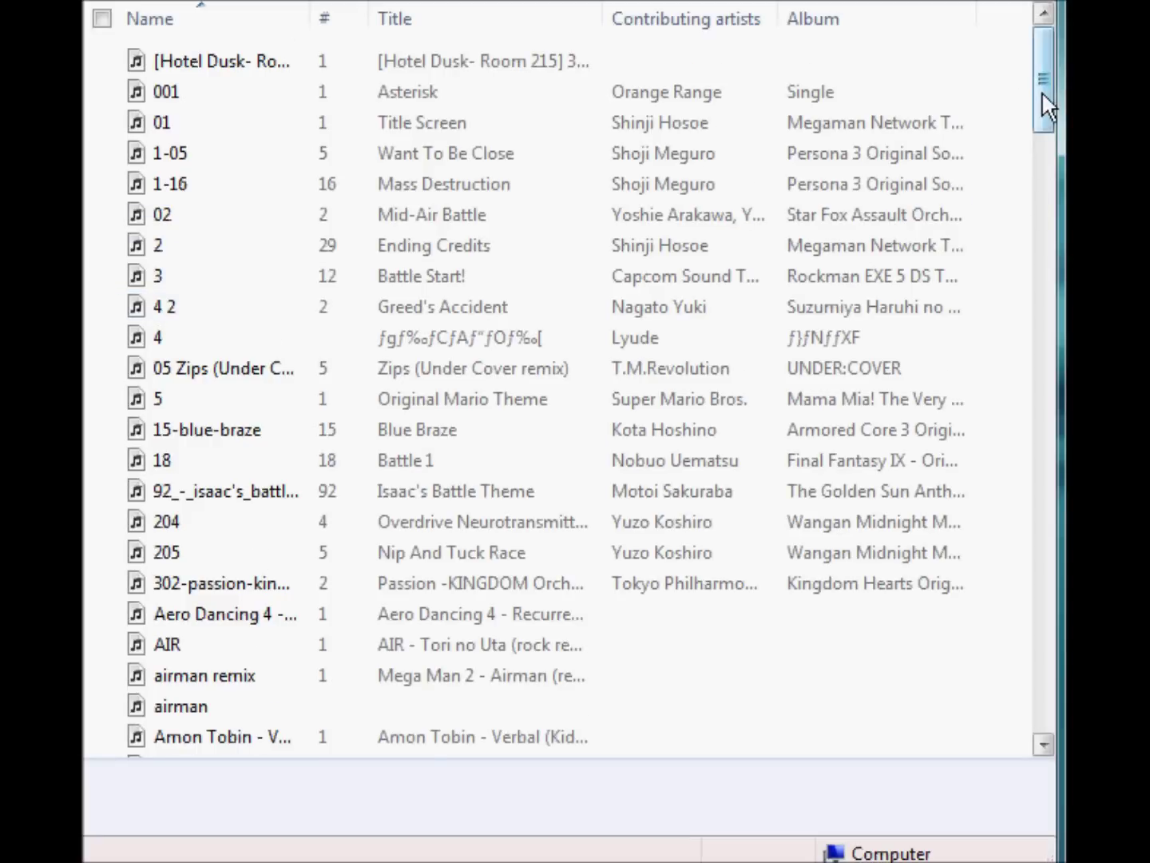
drag(1042, 91, 1042, 32)
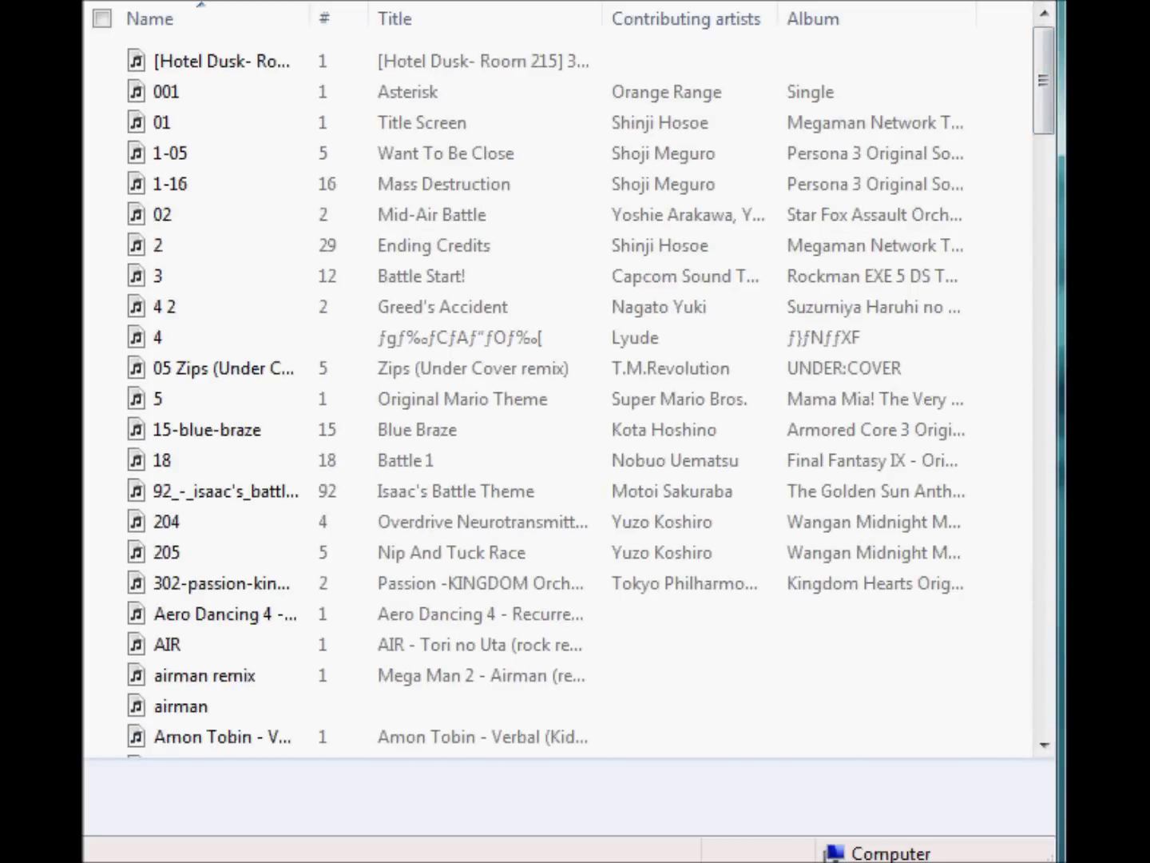
key(alt+Left)
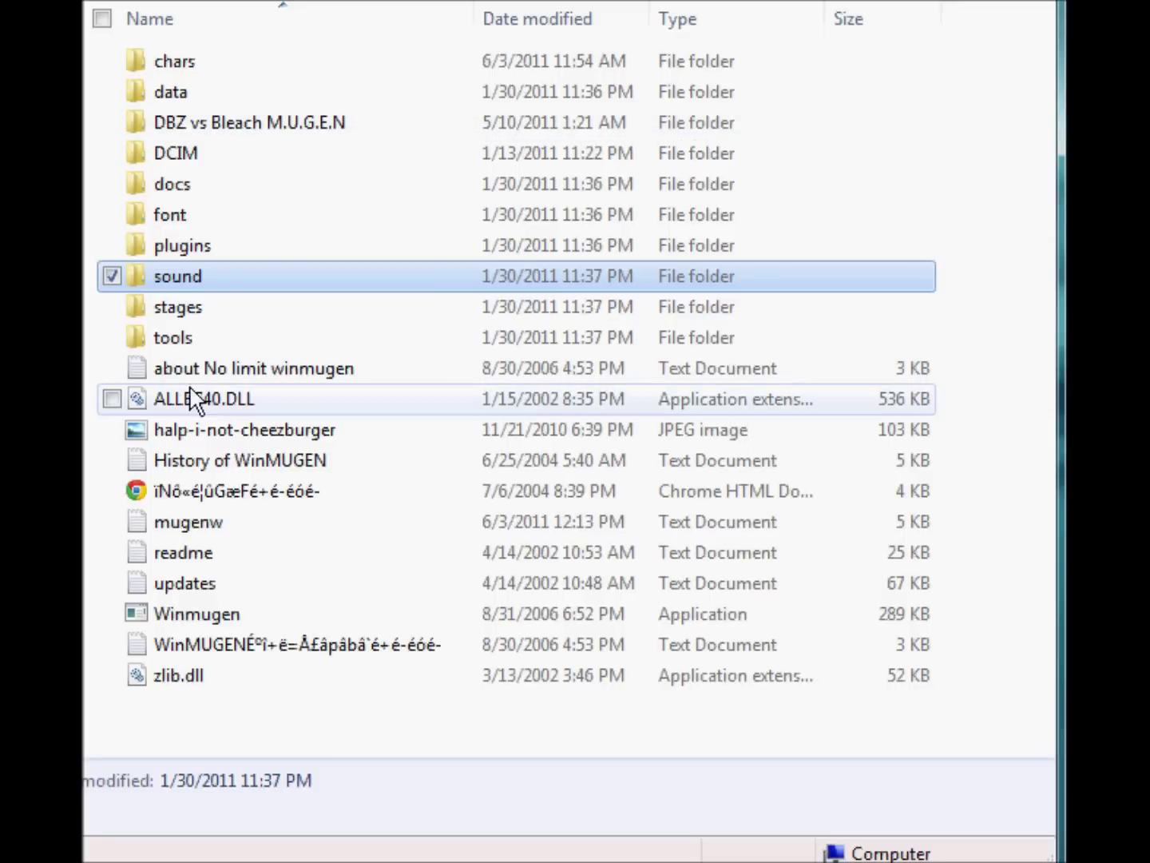
Inspect the contents of the stages and tools folders, returning to the main folder after each.
mouse_move(262, 326)
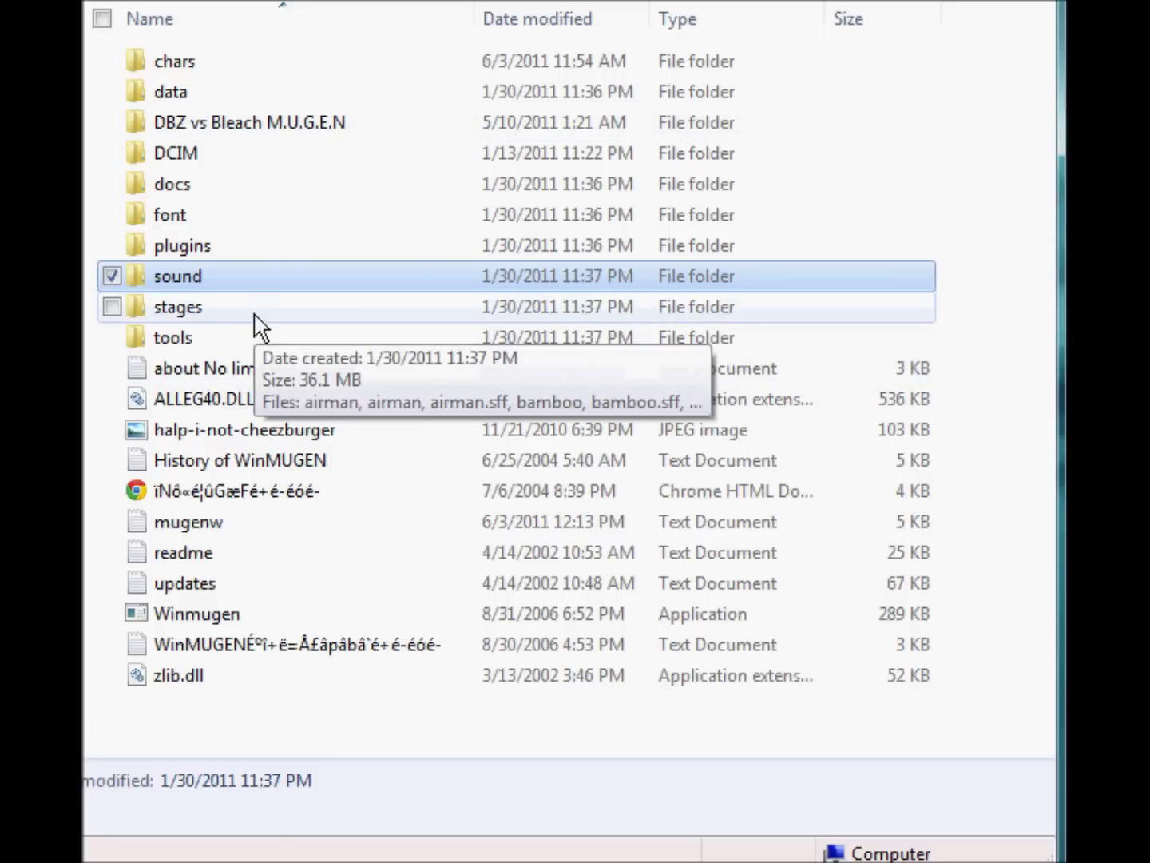
double_click(256, 326)
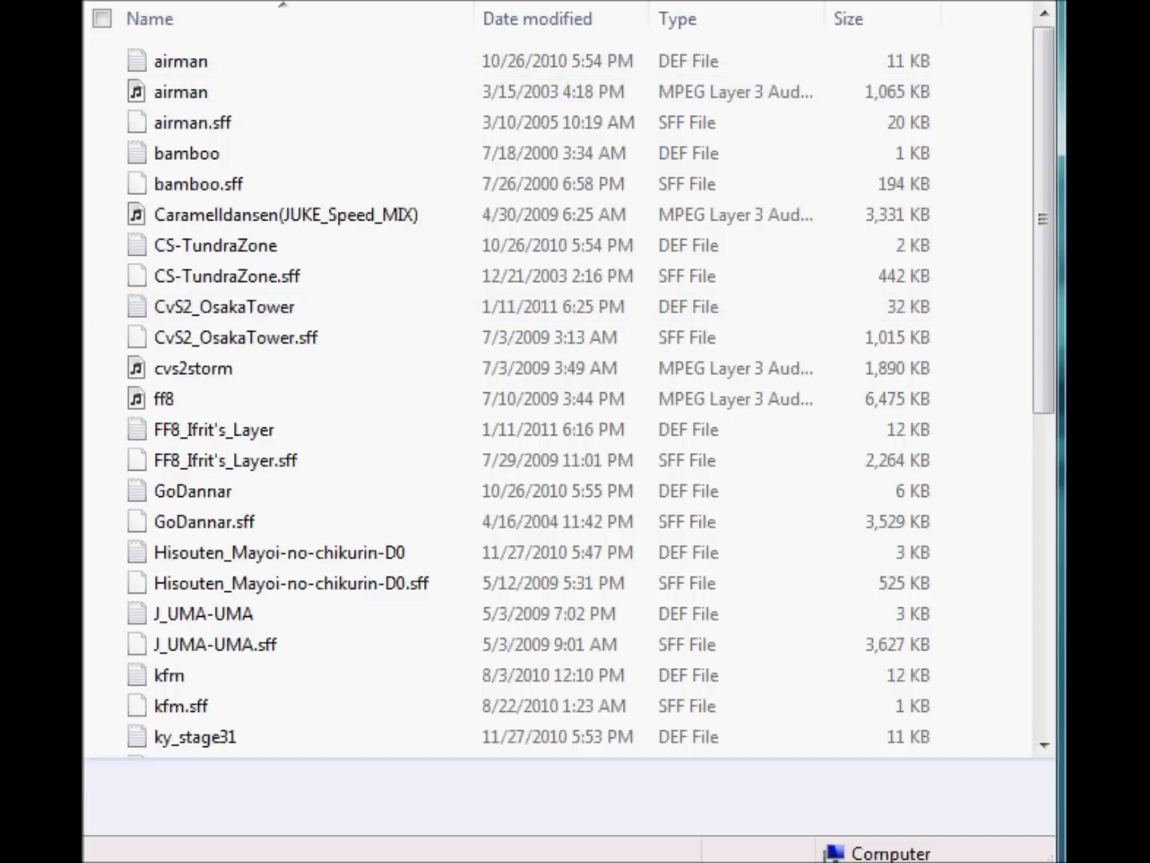
key(BackSpace)
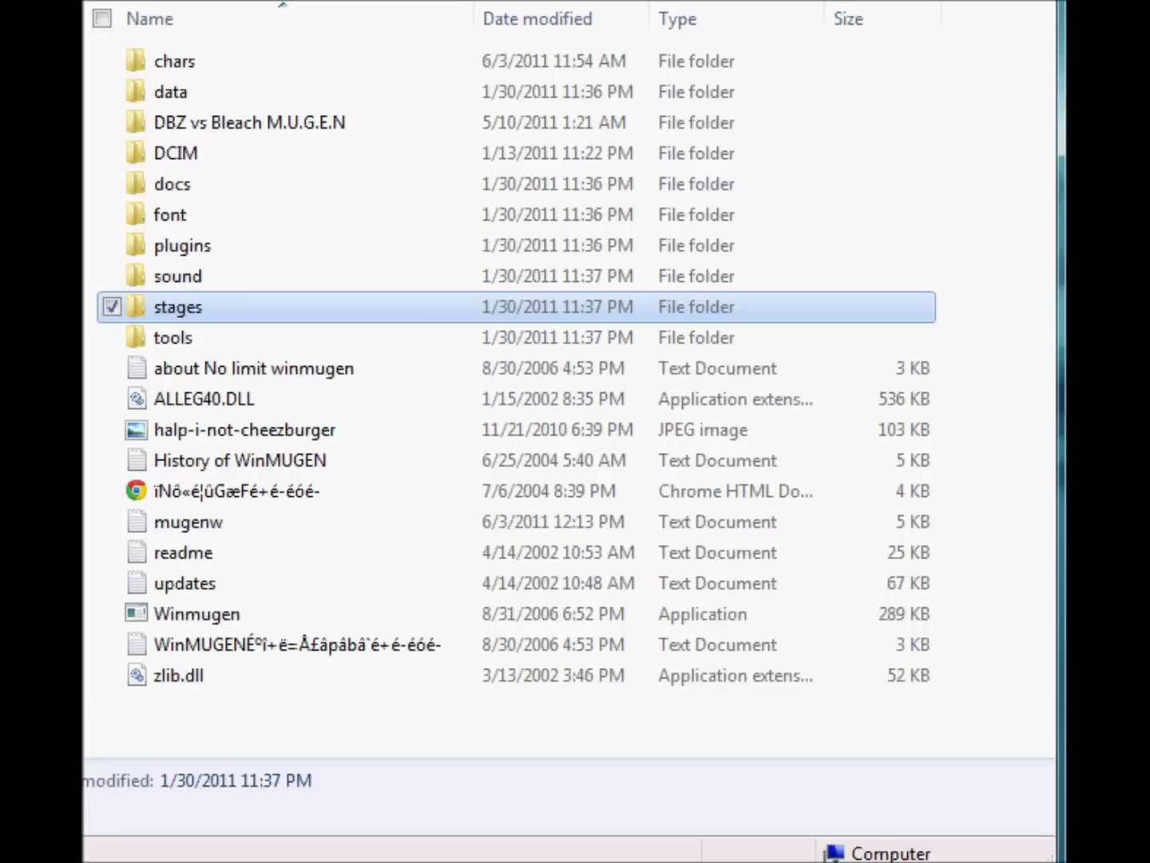
double_click(241, 344)
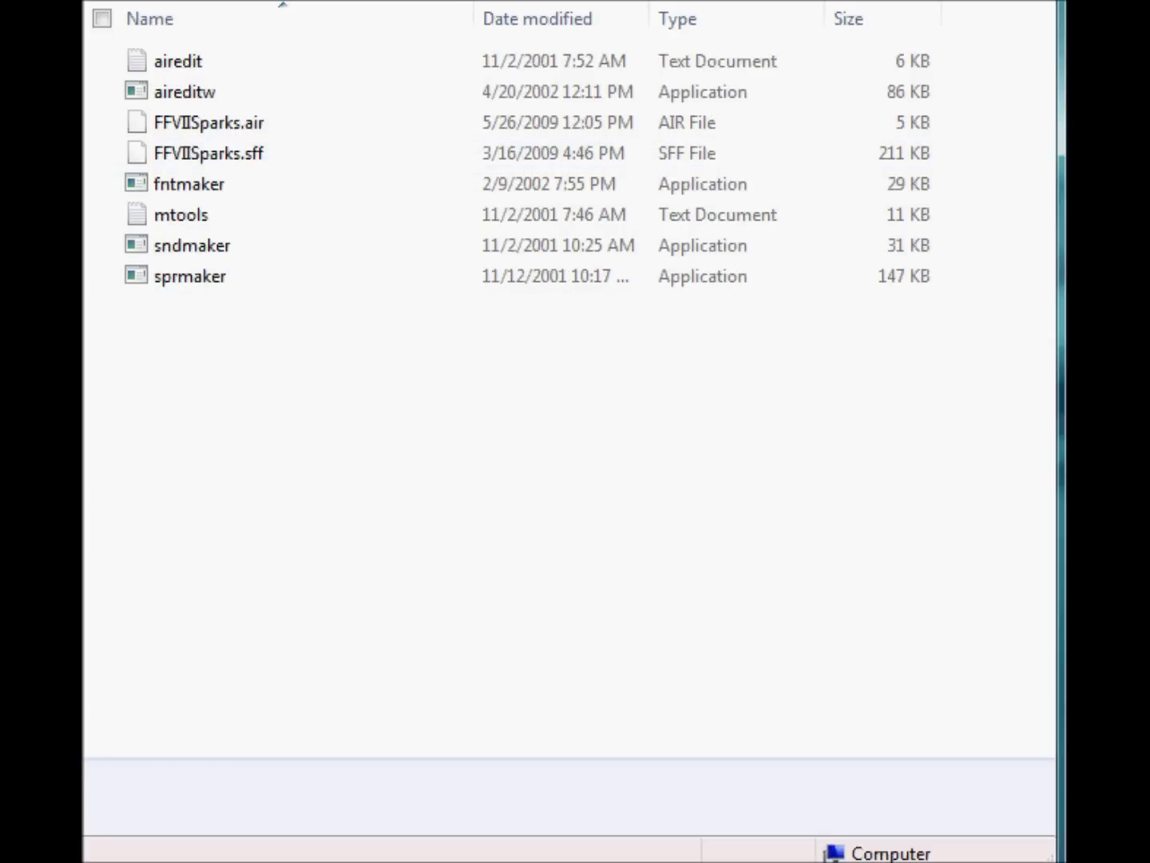
key(BackSpace)
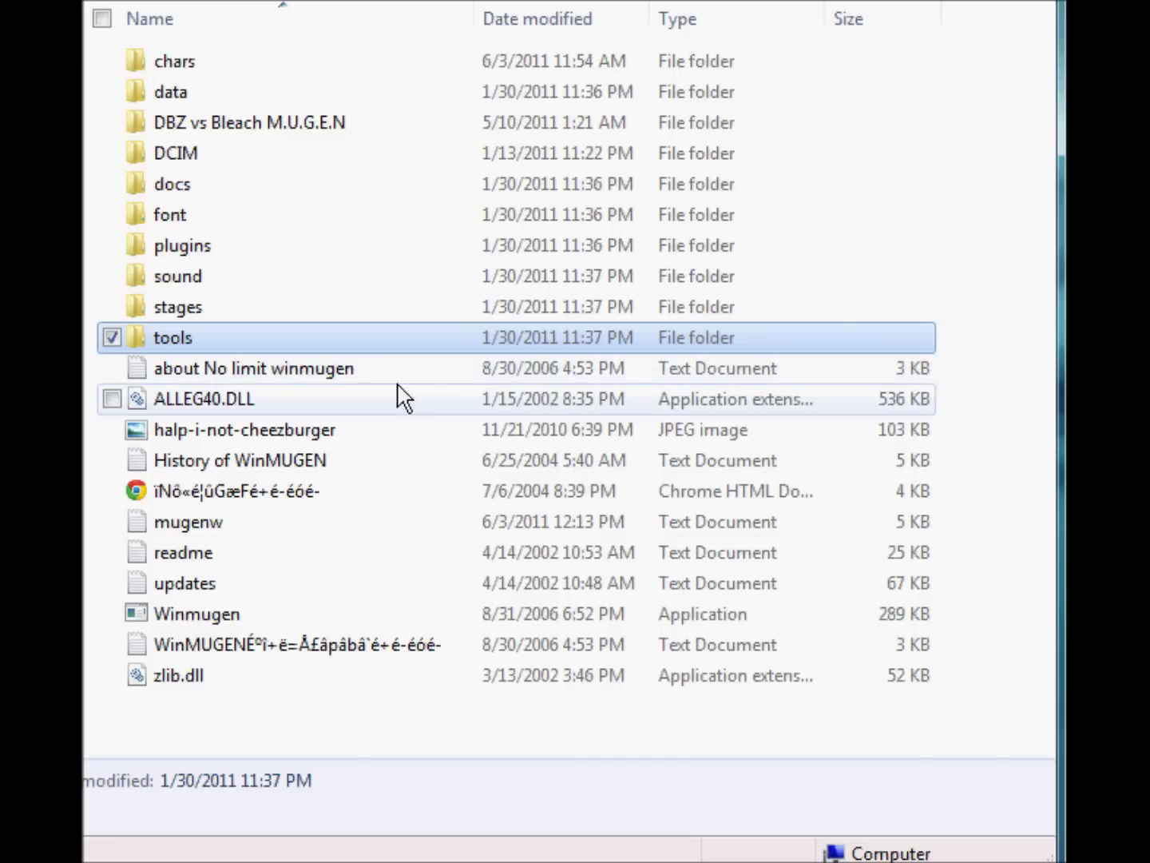
Open the "about No limit winmugen" text file, read its patch notes, and close it.
double_click(339, 372)
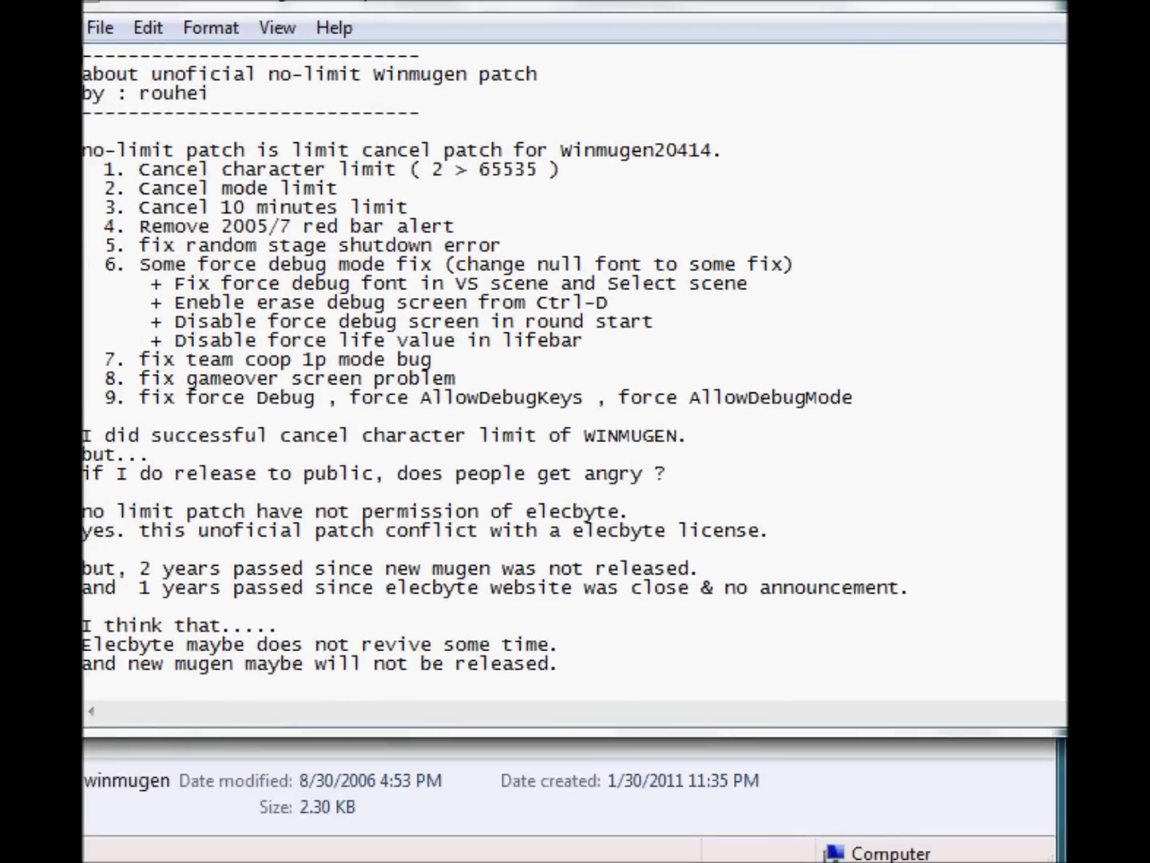
scroll(496, 367, down, 8)
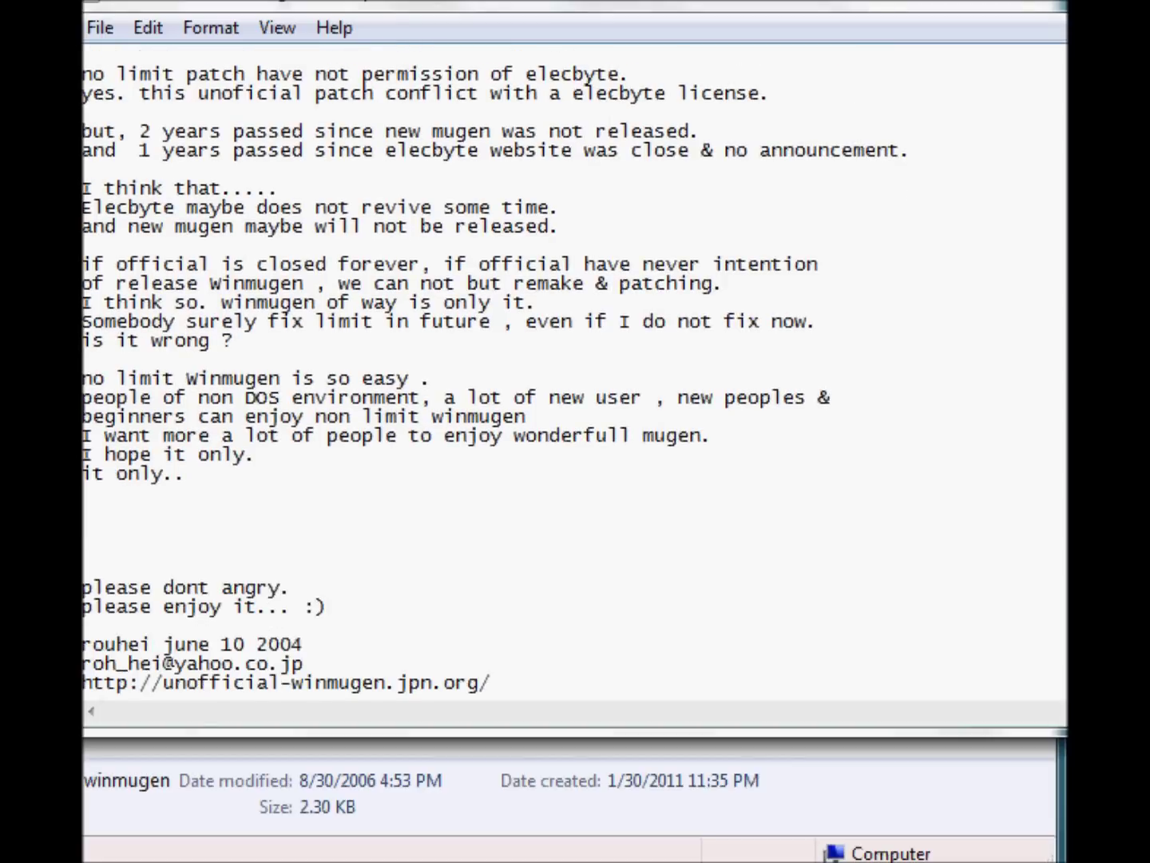
scroll(495, 367, down, 4)
scroll(494, 368, up, 5)
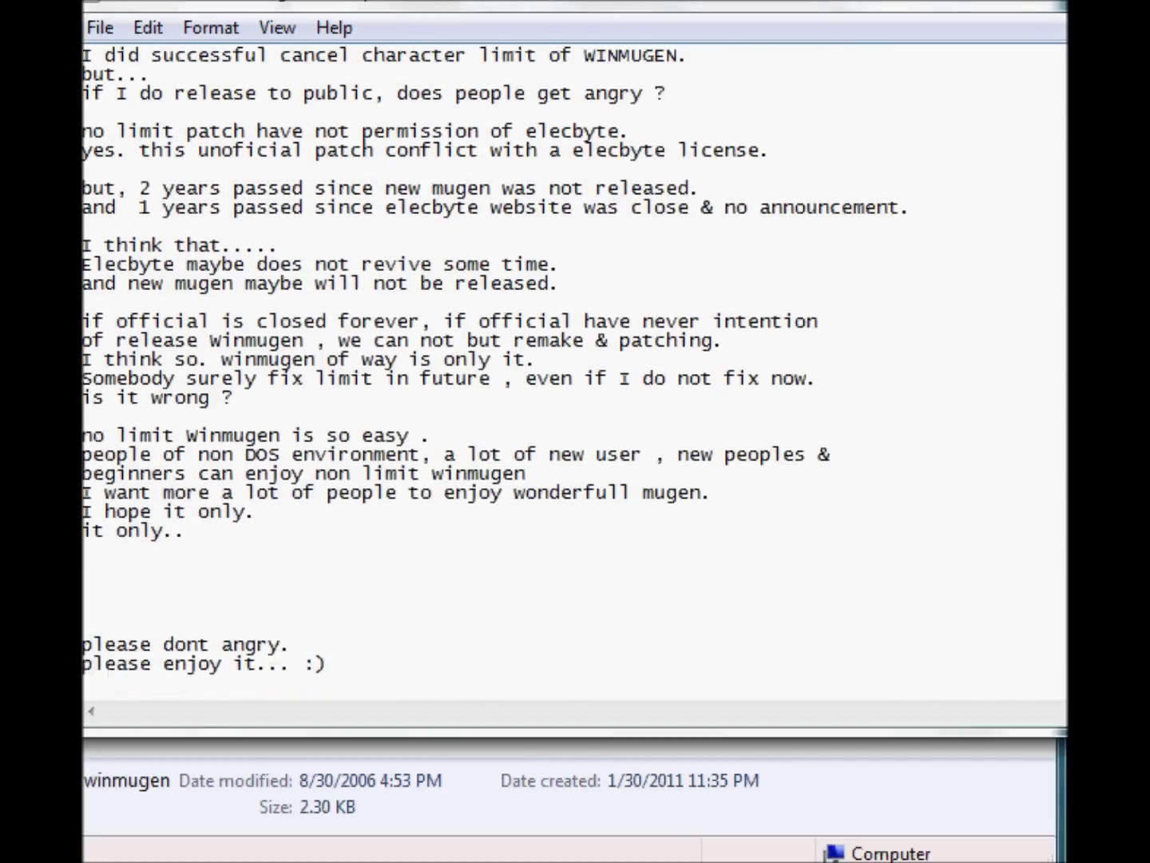
scroll(496, 368, up, 4)
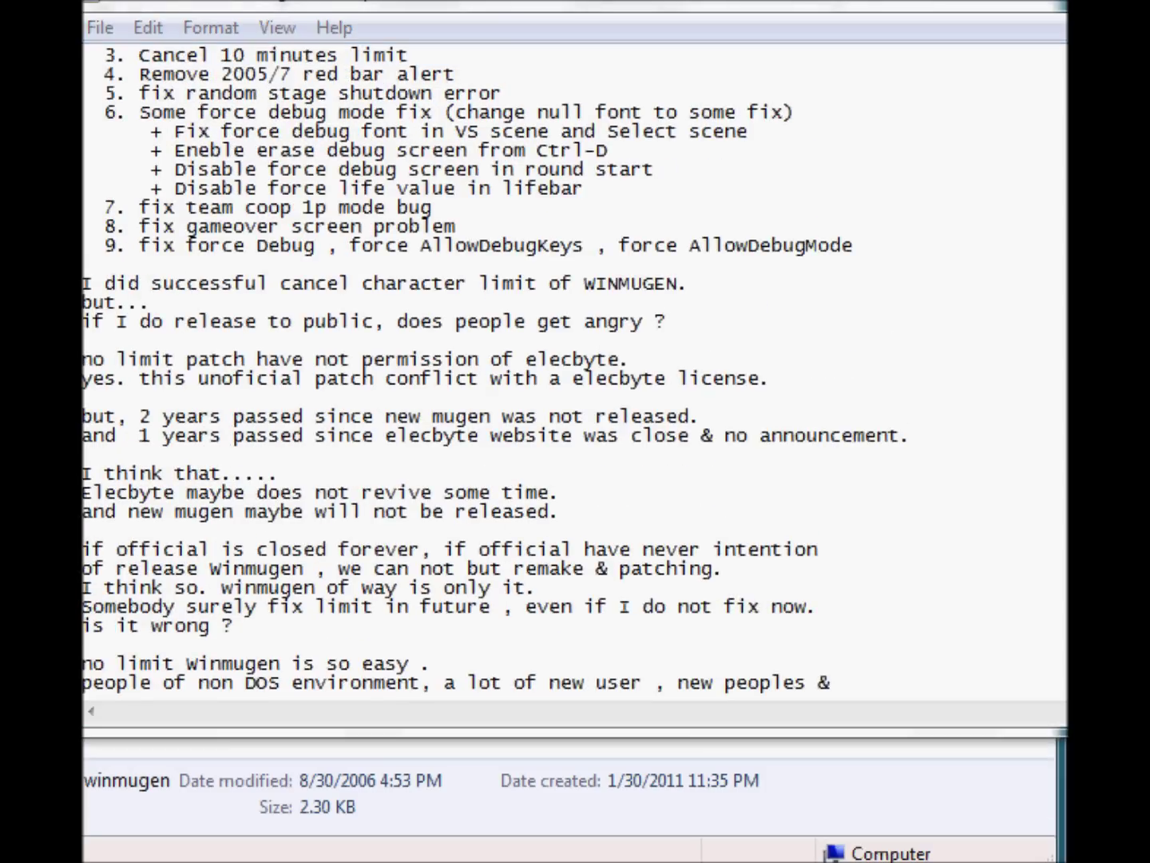
key(alt+F4)
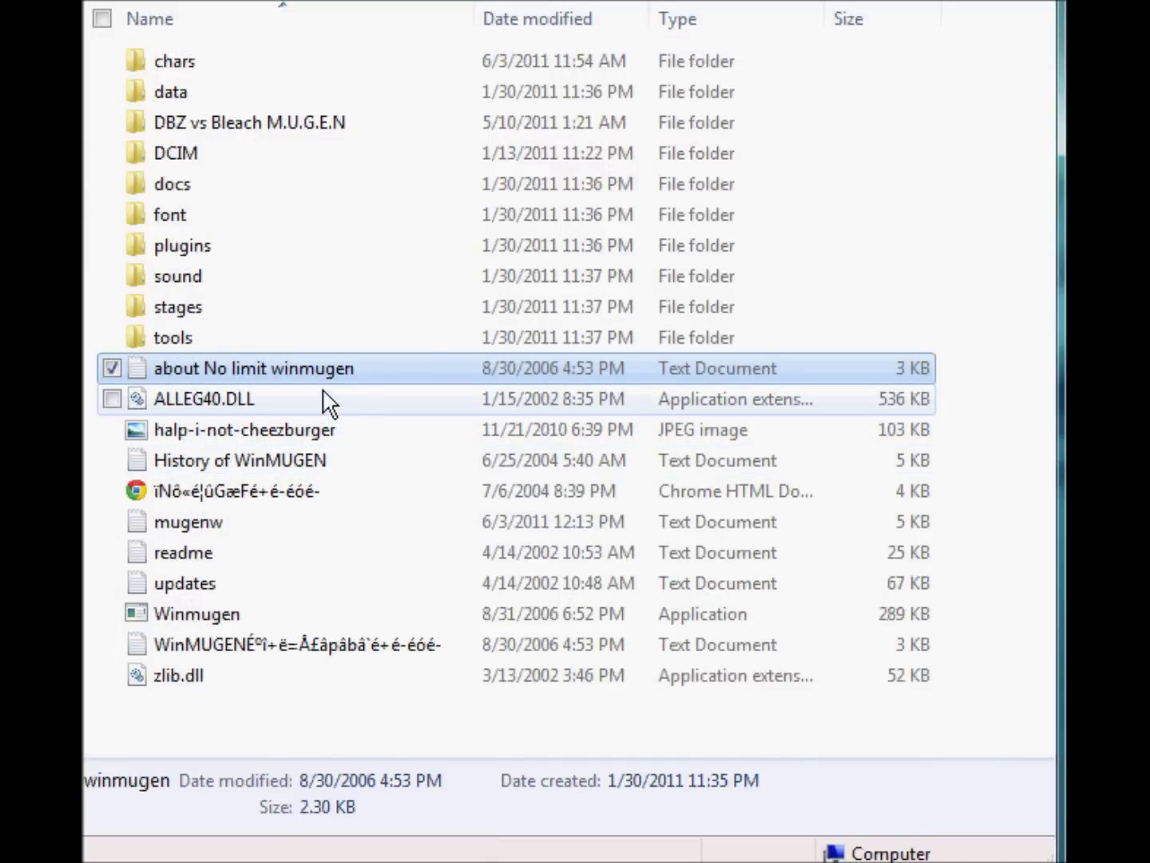
Open the "History of WinMUGEN" text file and shift its window until the cut-off ends of the lines are readable.
double_click(320, 459)
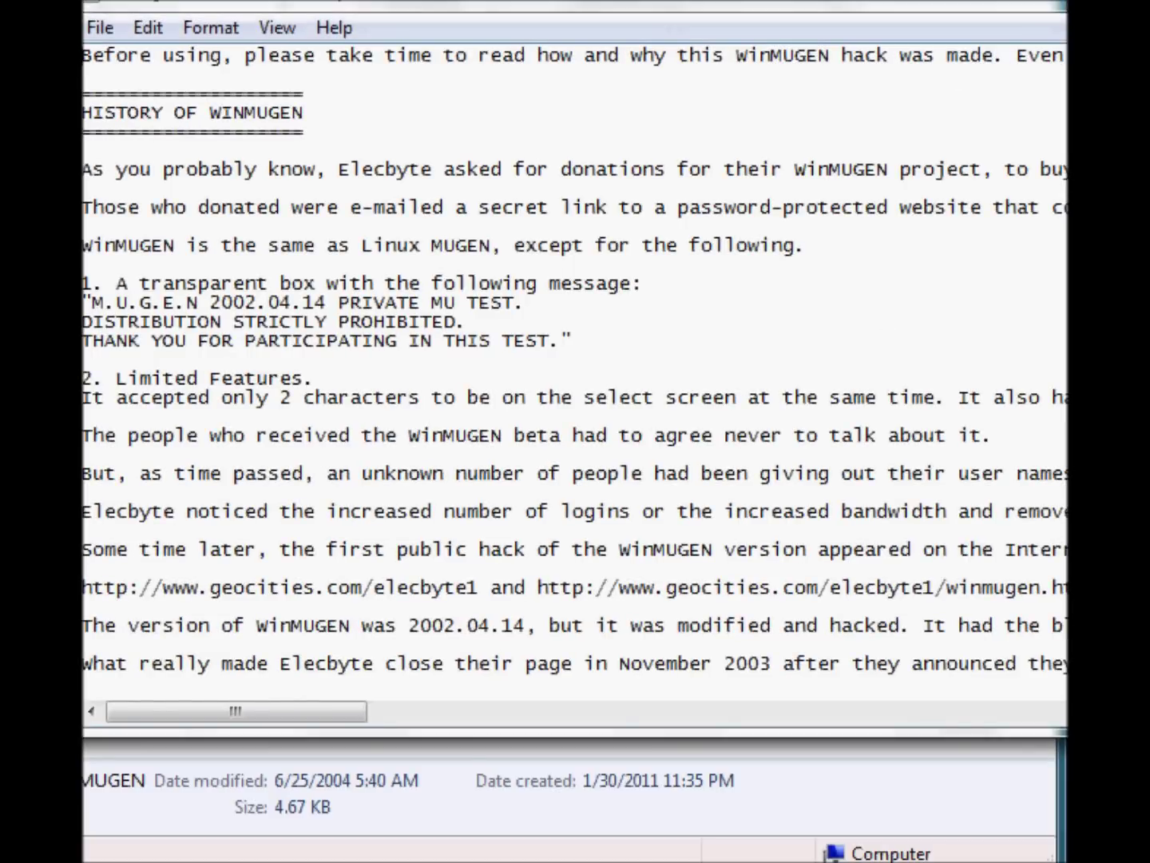
drag(988, 7, 986, 47)
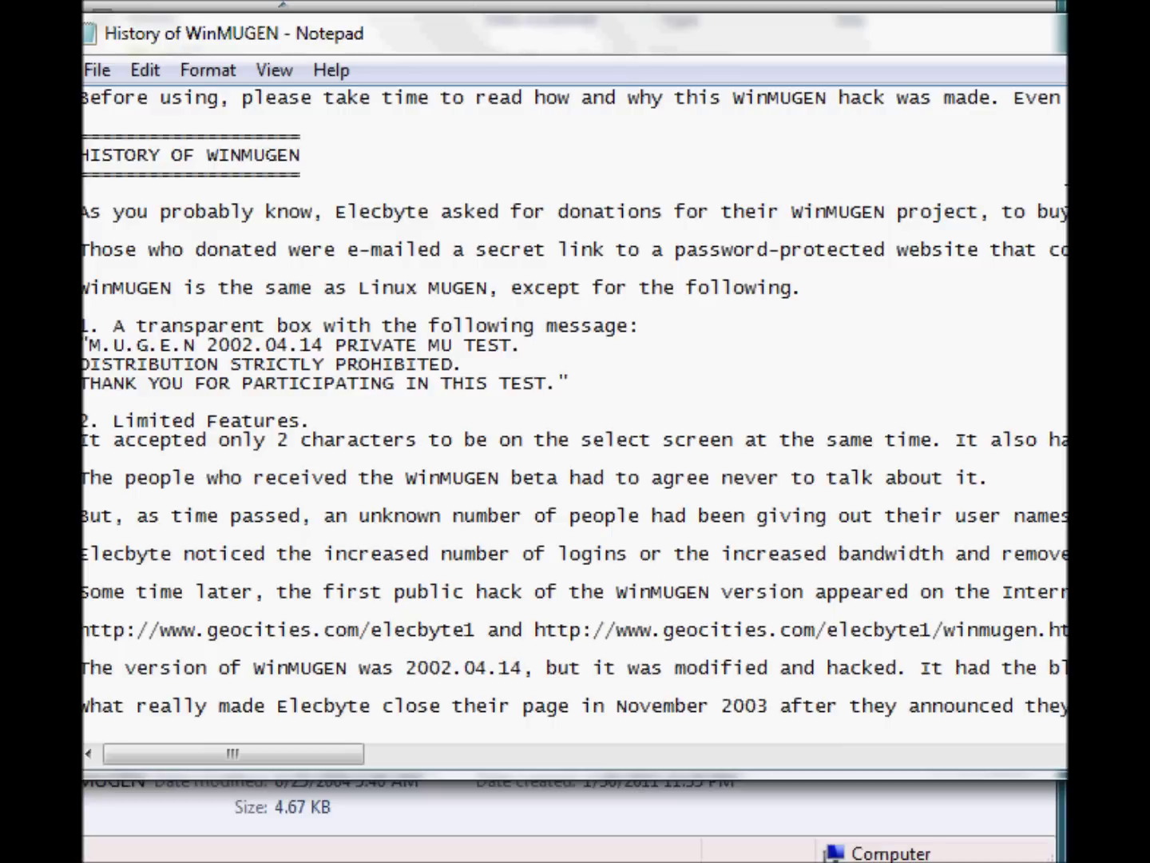
drag(976, 39, 929, 72)
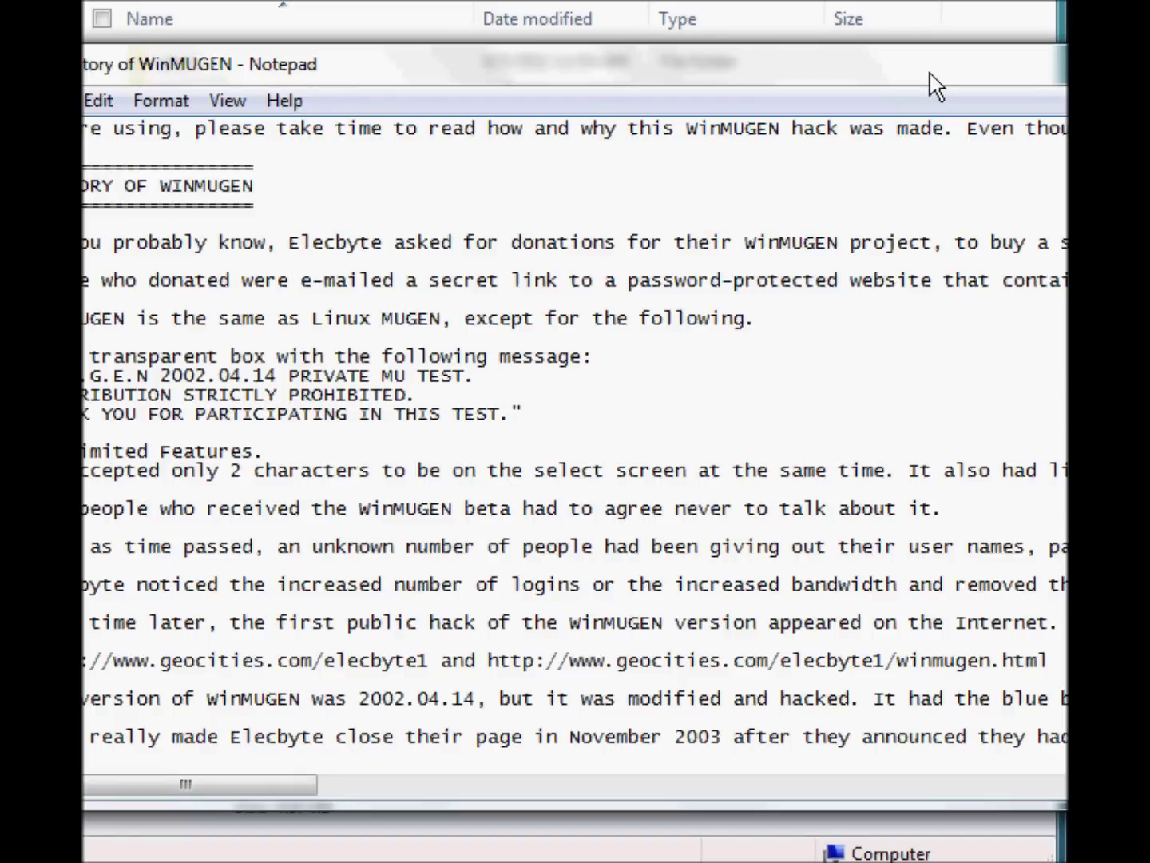
drag(934, 84, 472, 185)
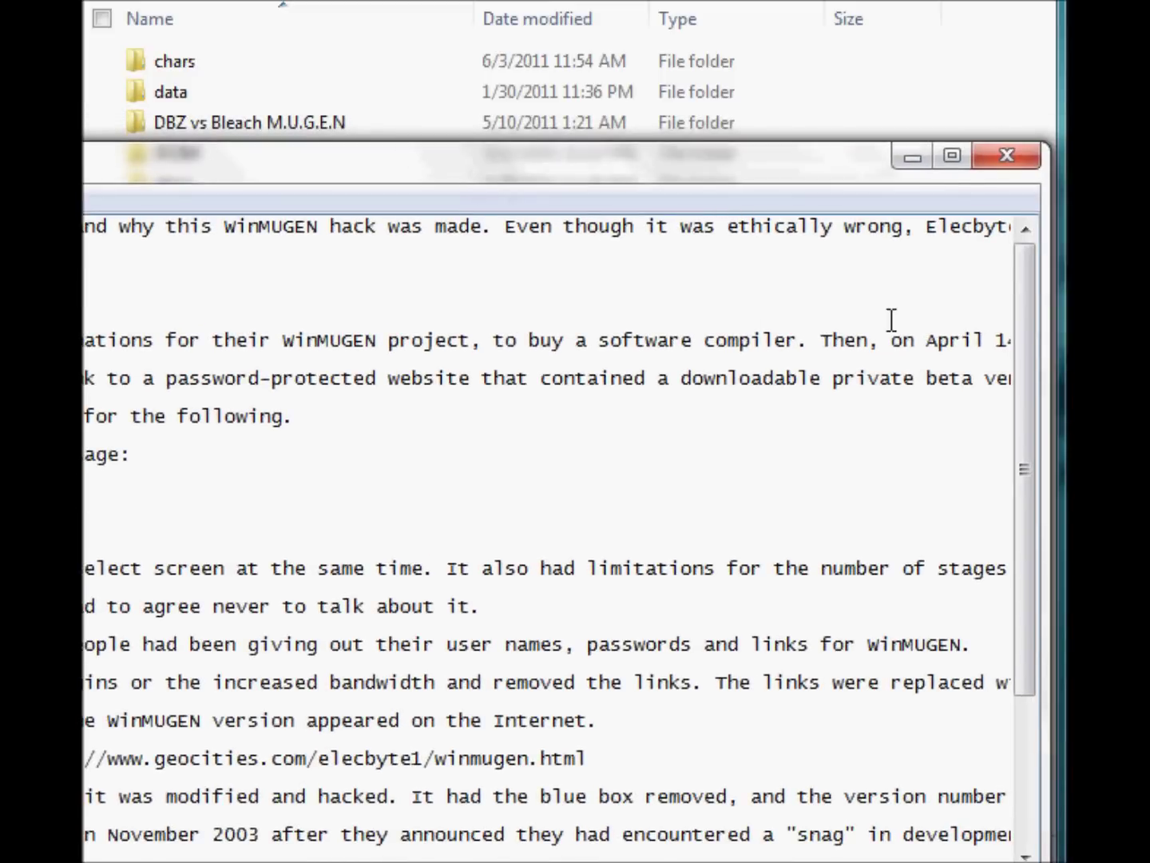
Widen the History of WinMUGEN window and reposition it to show the beginnings of the text lines.
drag(1041, 386, 1137, 384)
drag(855, 175, 873, 203)
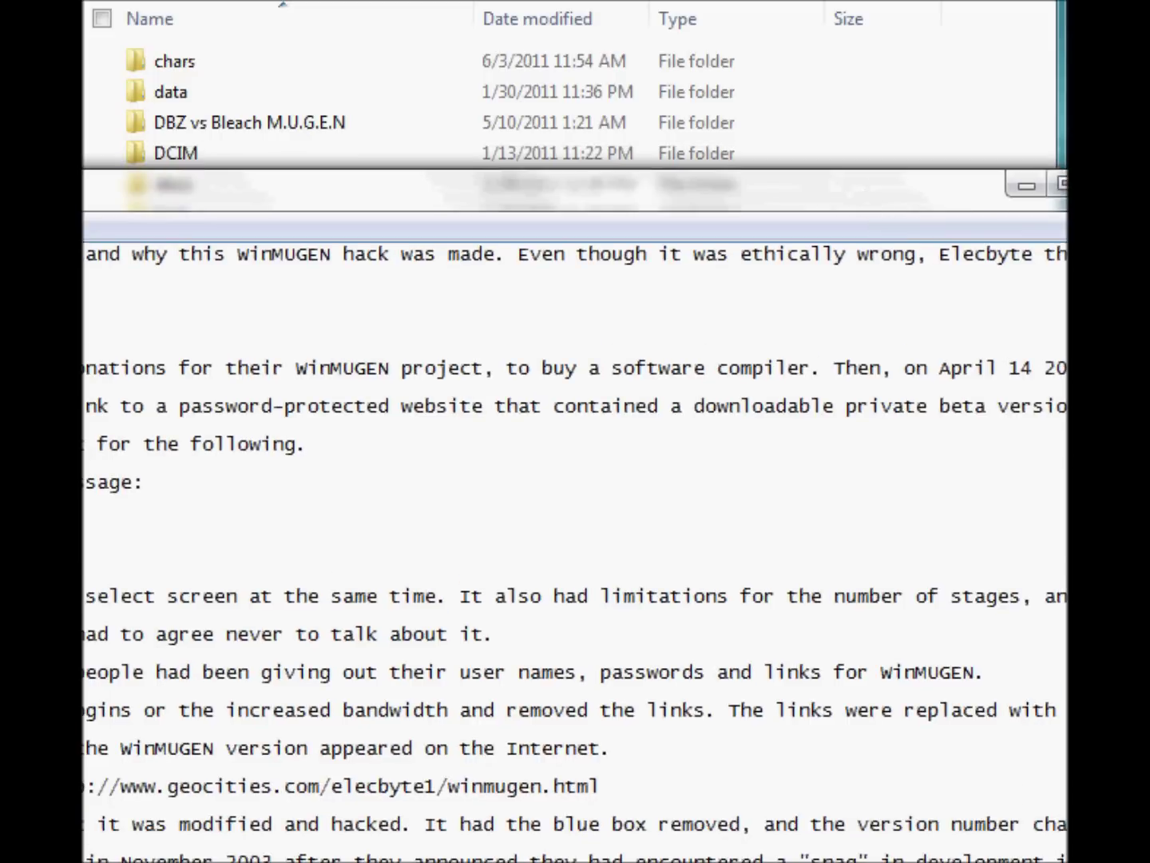
scroll(573, 551, down, 1)
scroll(574, 552, up, 1)
drag(843, 176, 1147, 202)
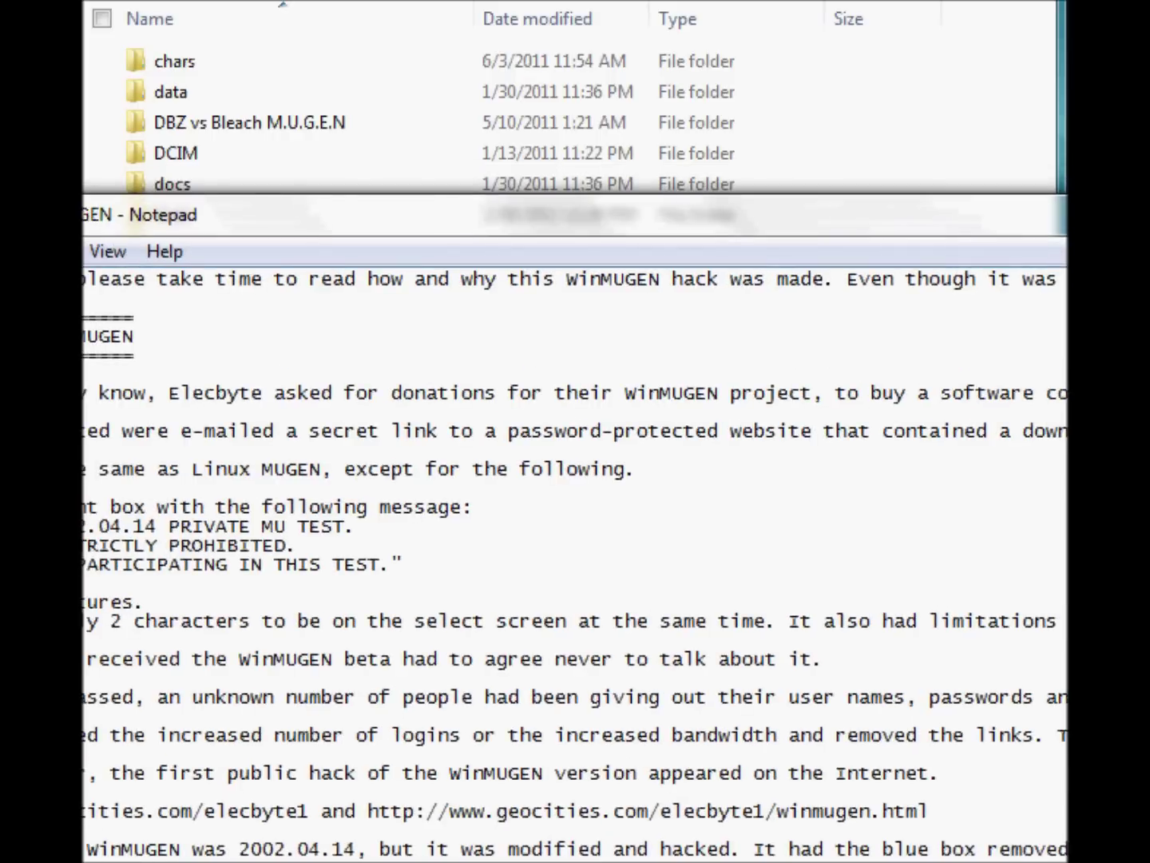
drag(1055, 214, 1149, 234)
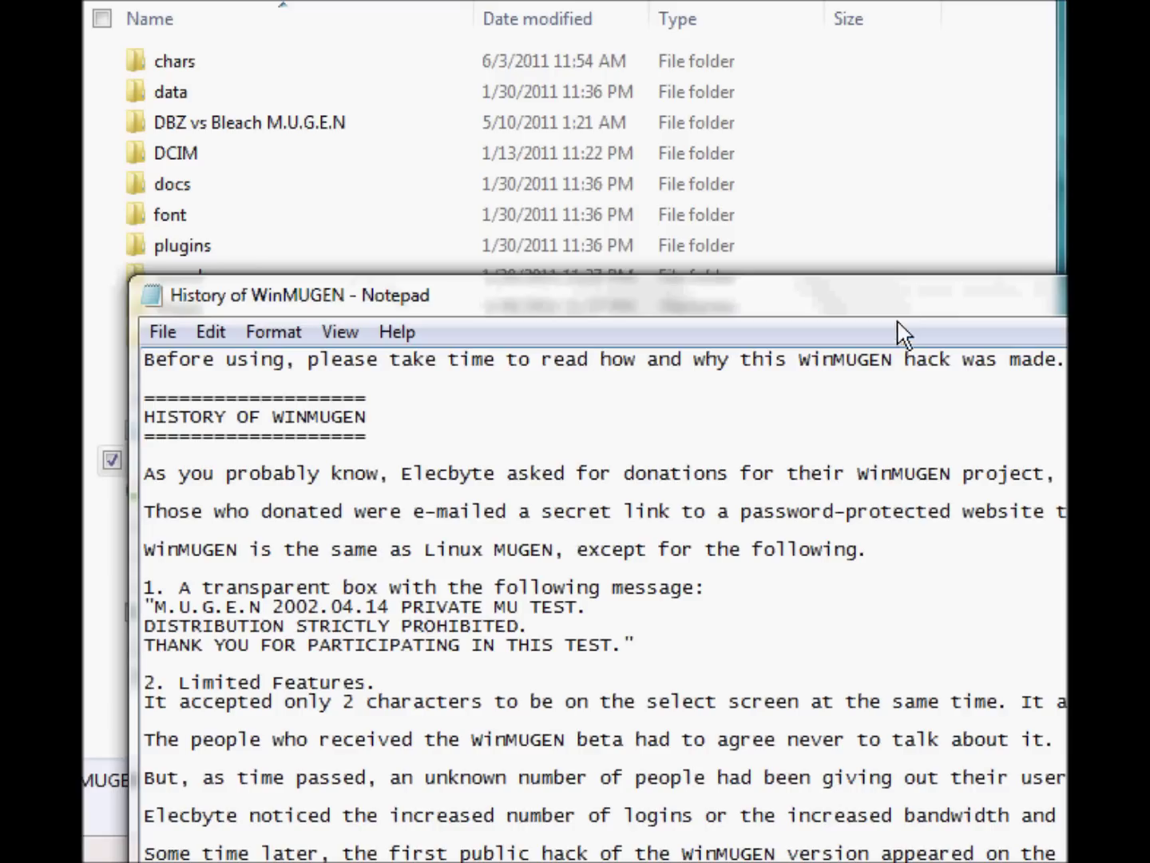
Reposition the History of WinMUGEN window, read further through the text, and close it.
drag(898, 324, 791, 79)
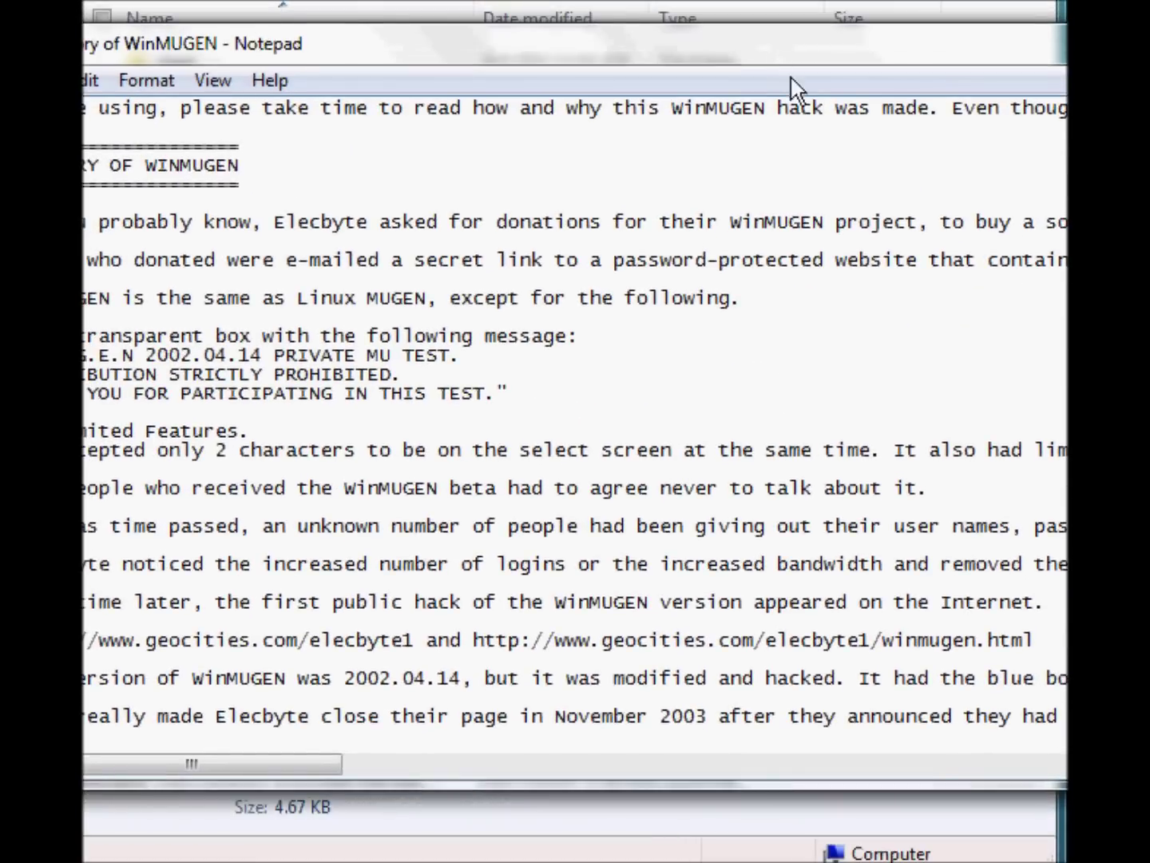
scroll(575, 422, down, 2)
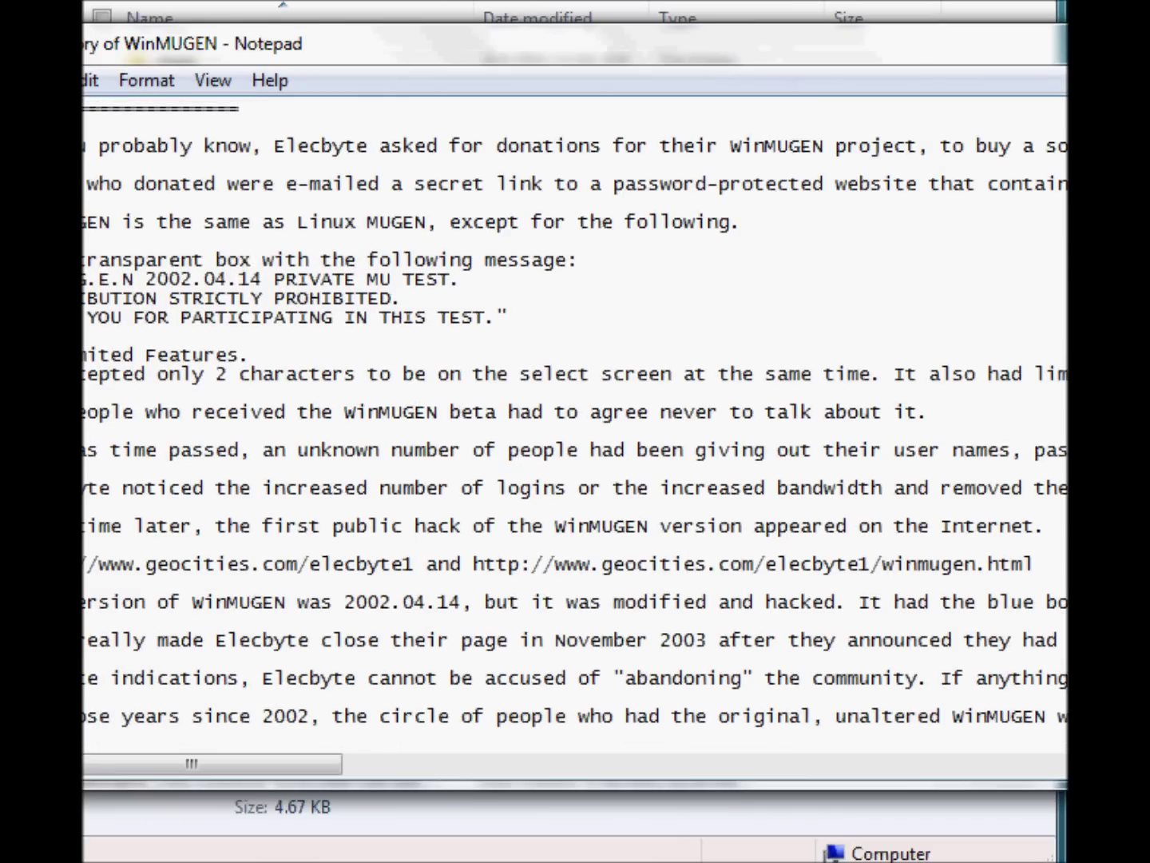
scroll(575, 423, down, 1)
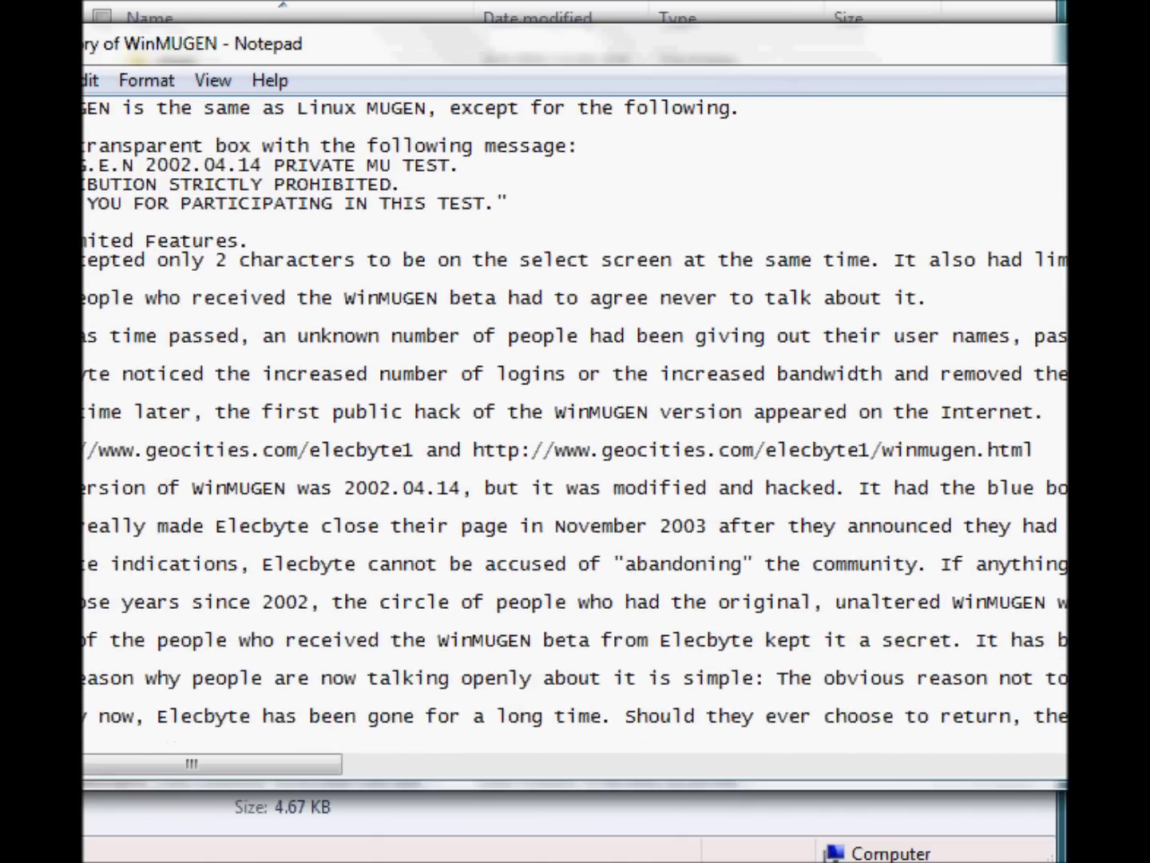
scroll(575, 423, down, 1)
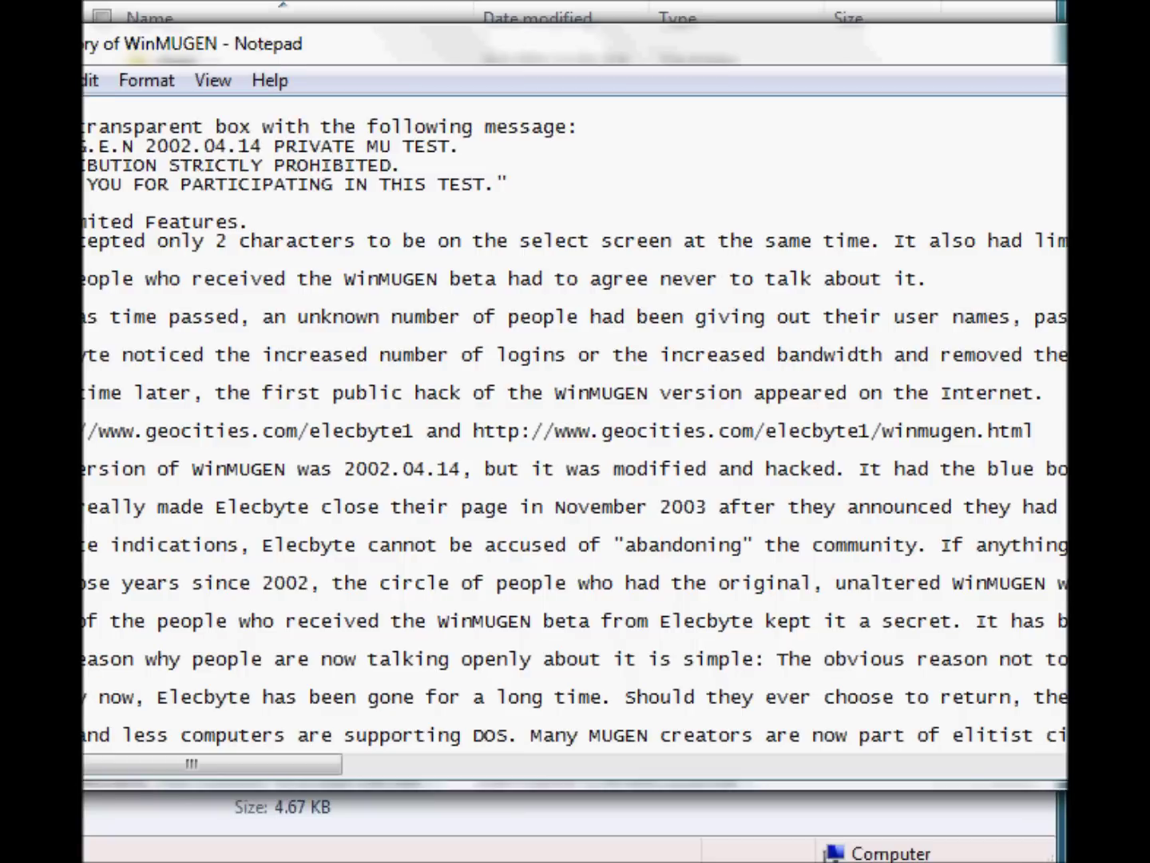
key(alt+F4)
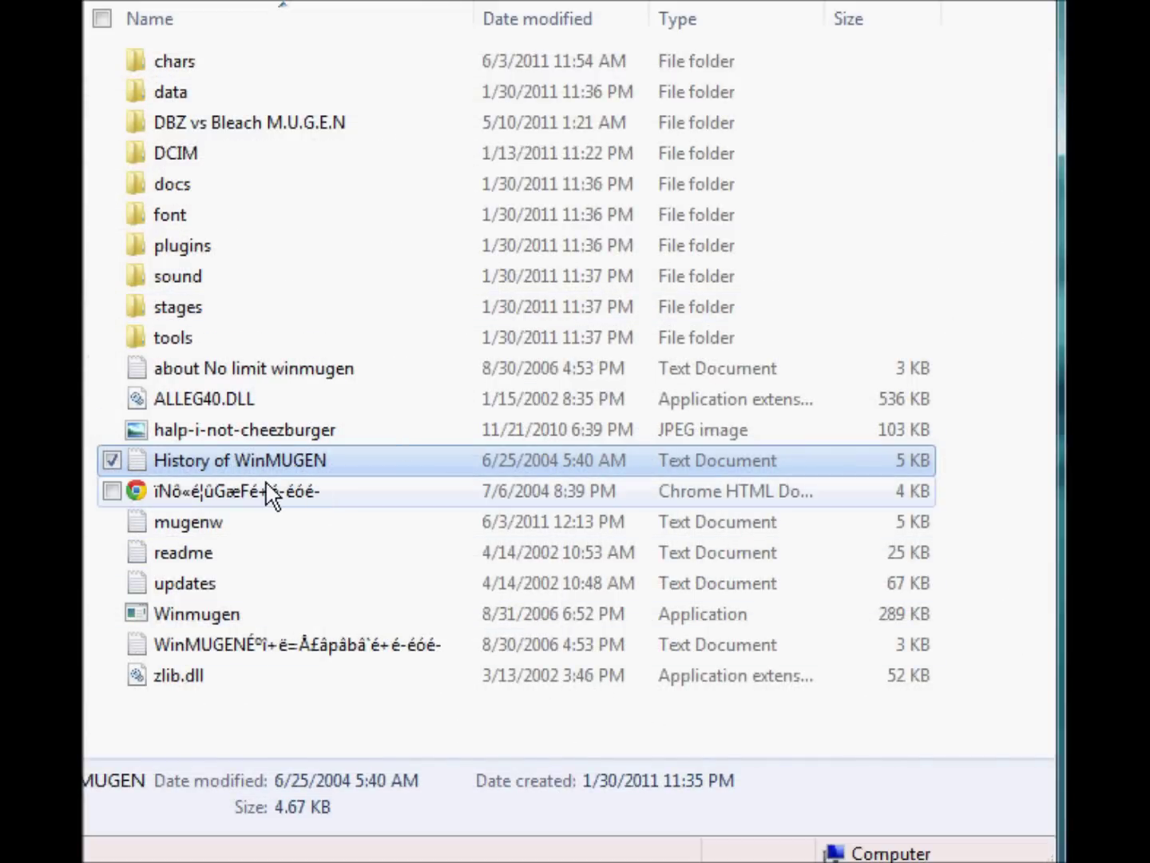
Launch the Winmugen application and move its game window fully into view over the file list.
mouse_move(272, 493)
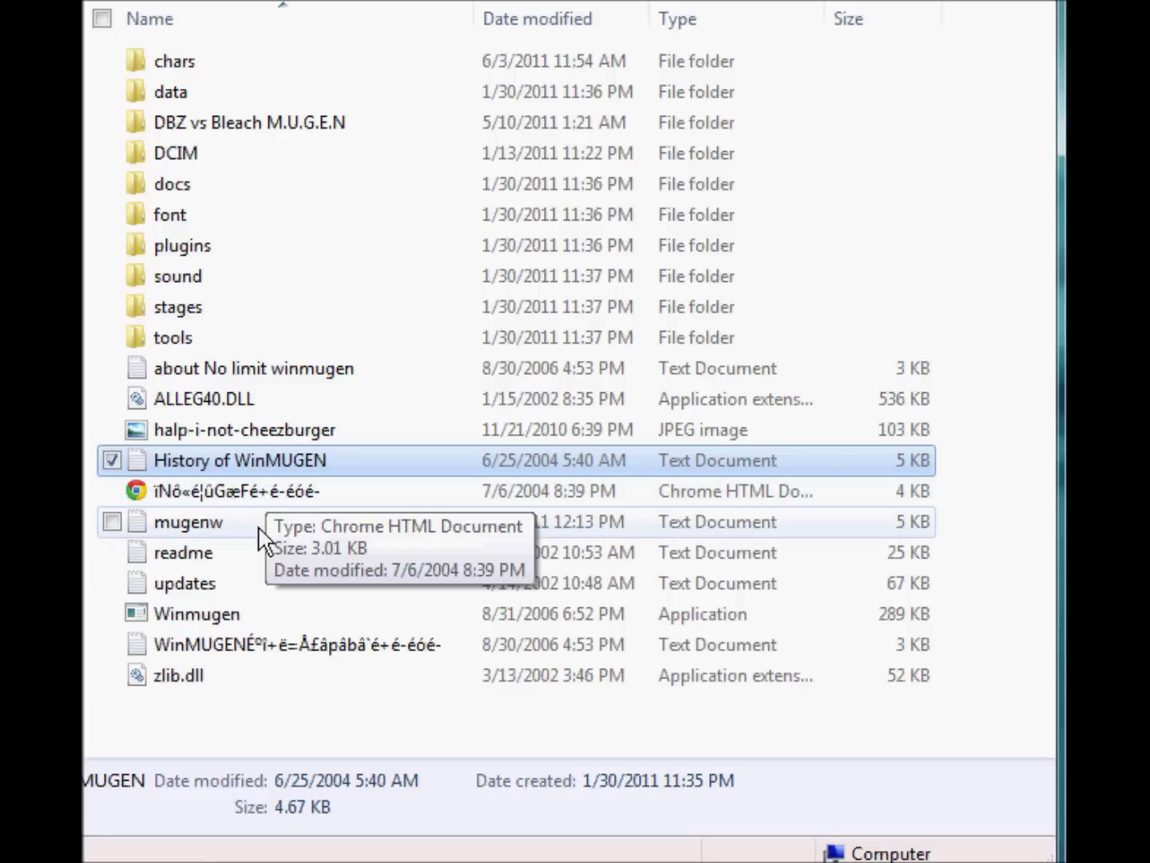
click(250, 614)
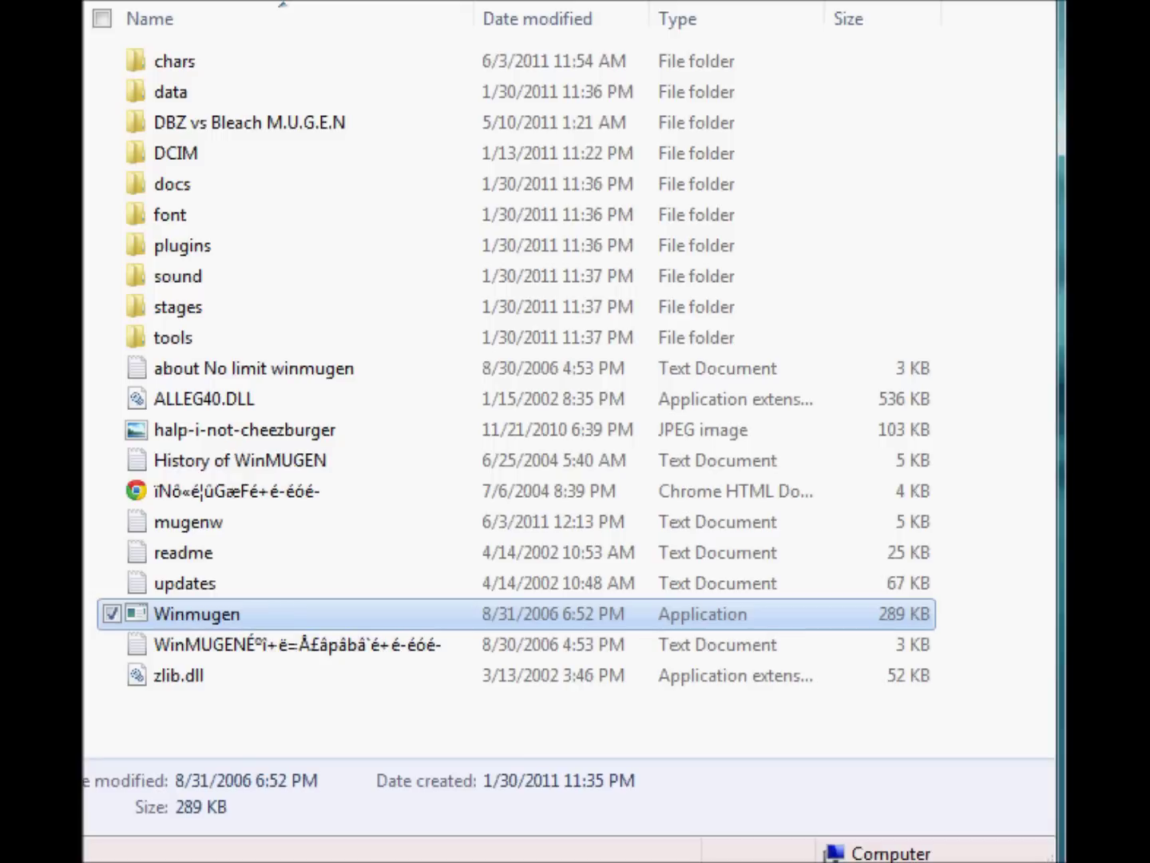
key(Return)
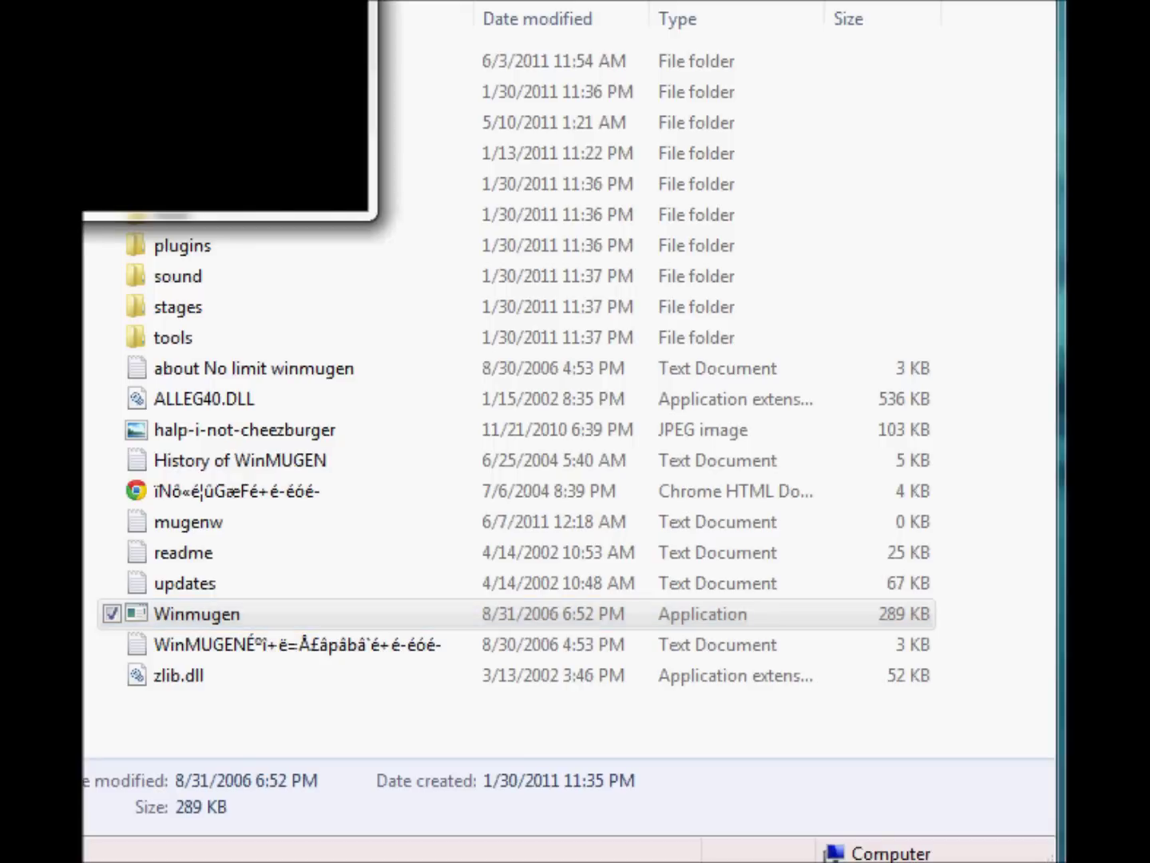
drag(52, 4, 452, 136)
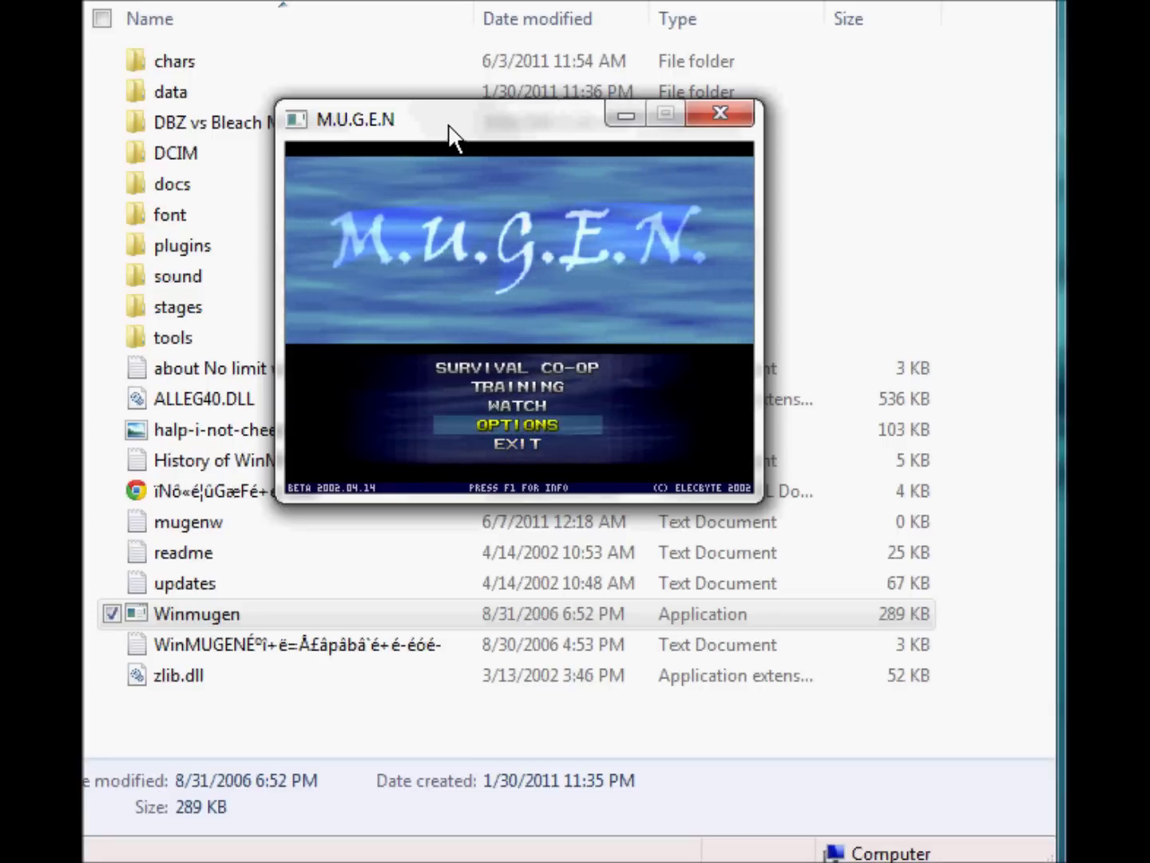
View the select screens of Watch, Training and Arcade modes, returning to the M.U.G.E.N title menu after each.
key(Return)
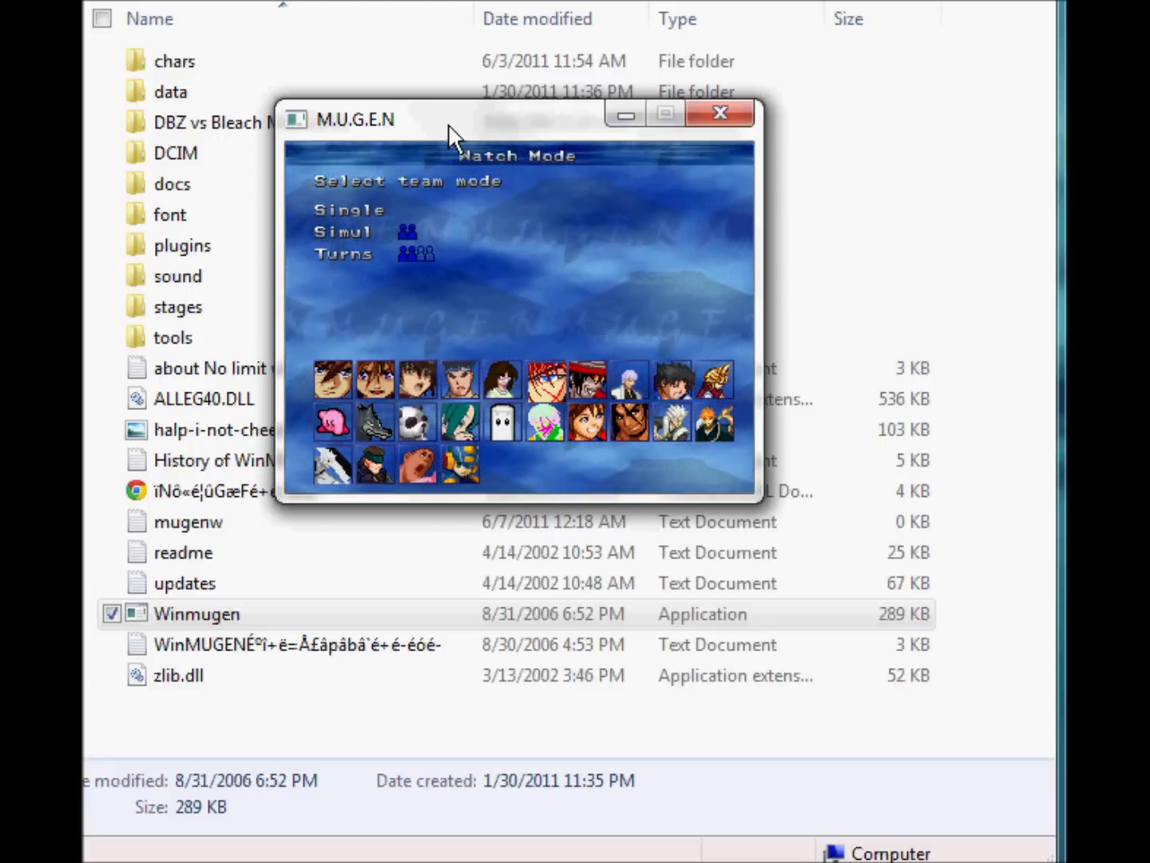
key(Escape)
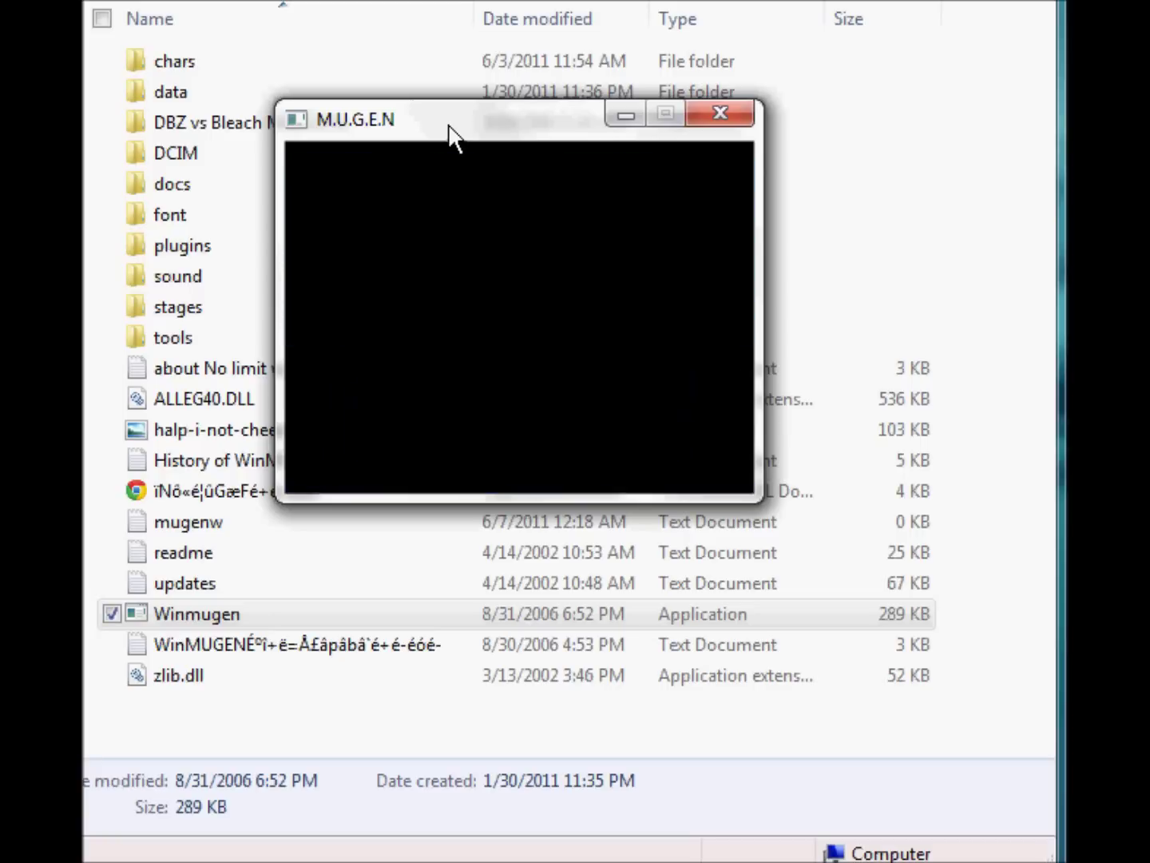
key(Return)
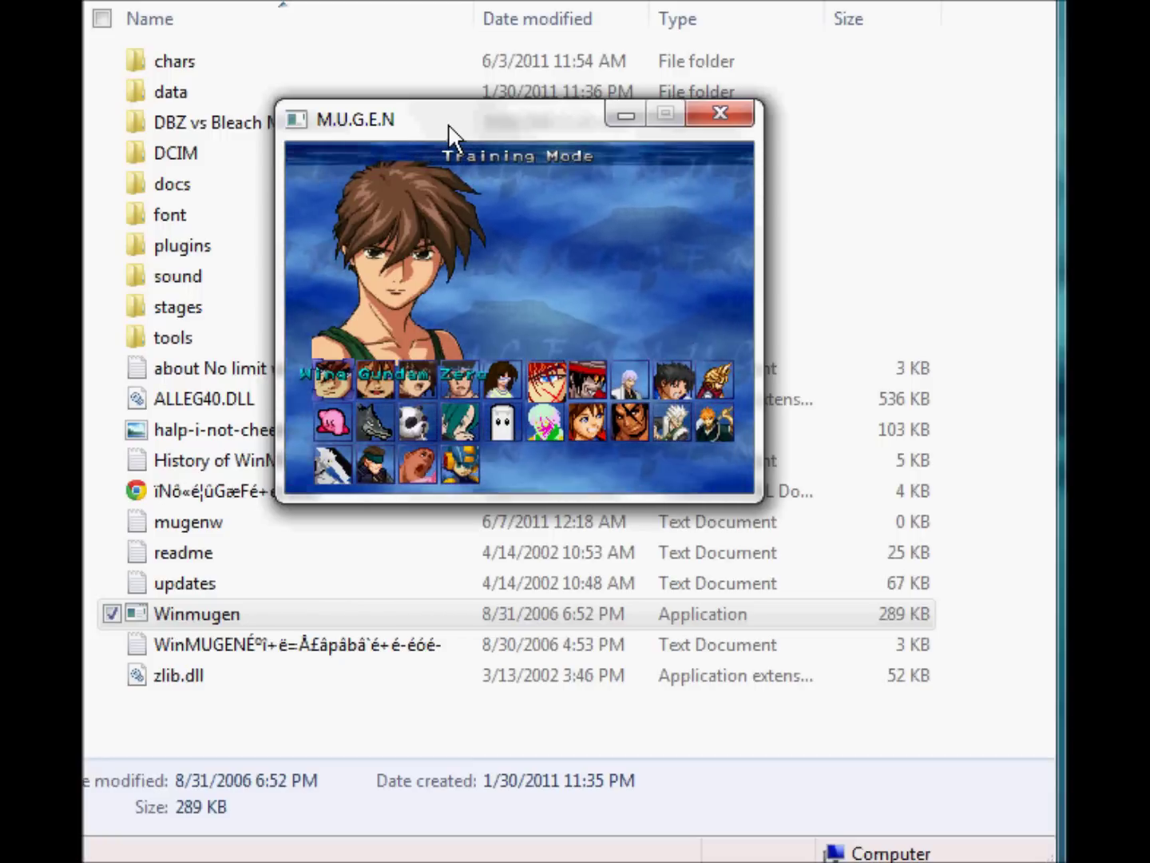
key(Escape)
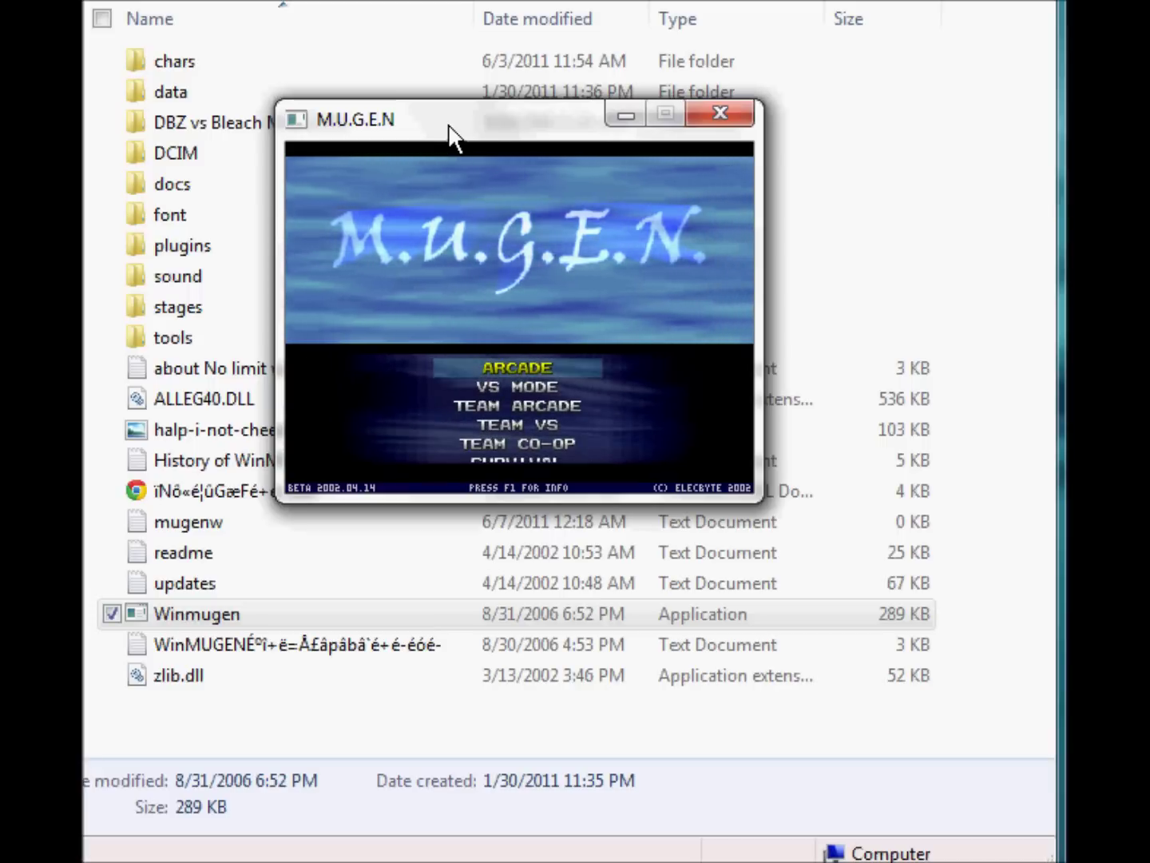
key(Return)
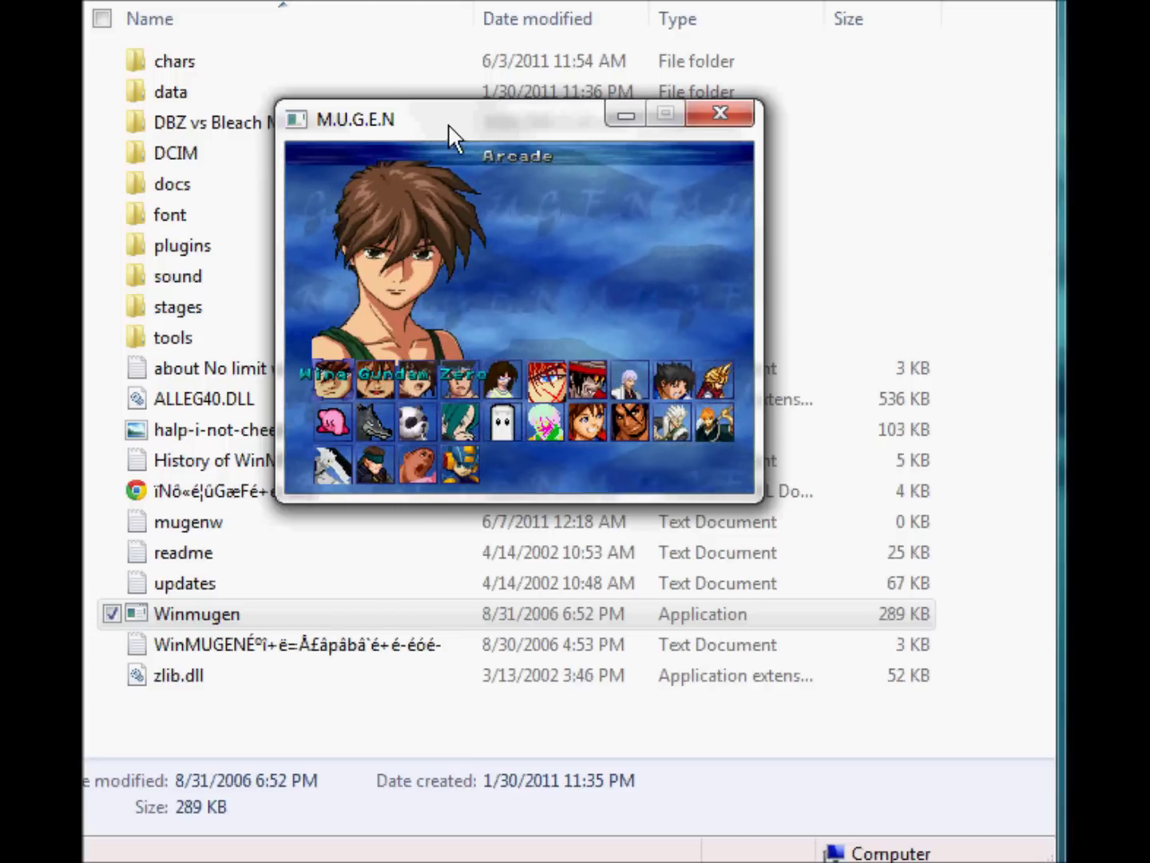
key(Escape)
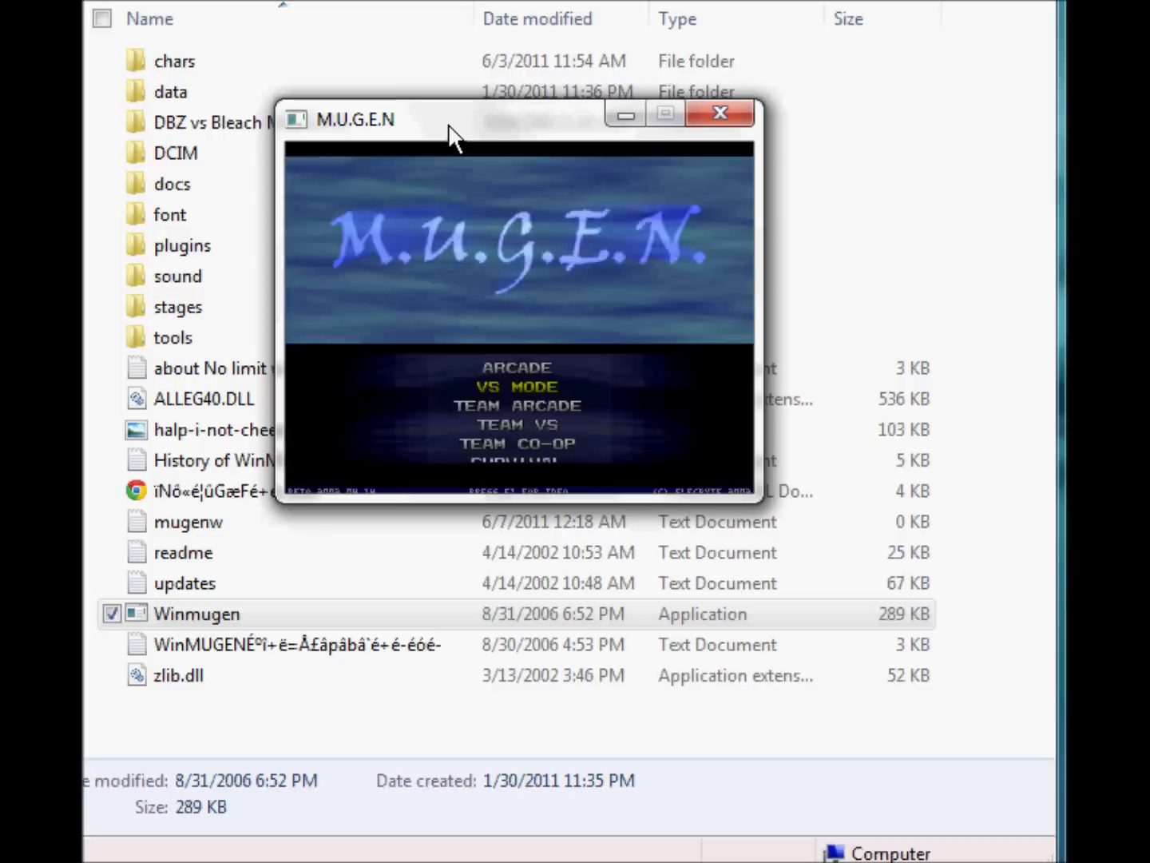
View the VS Mode character select screen, return to the title menu, and quit the game.
key(Return)
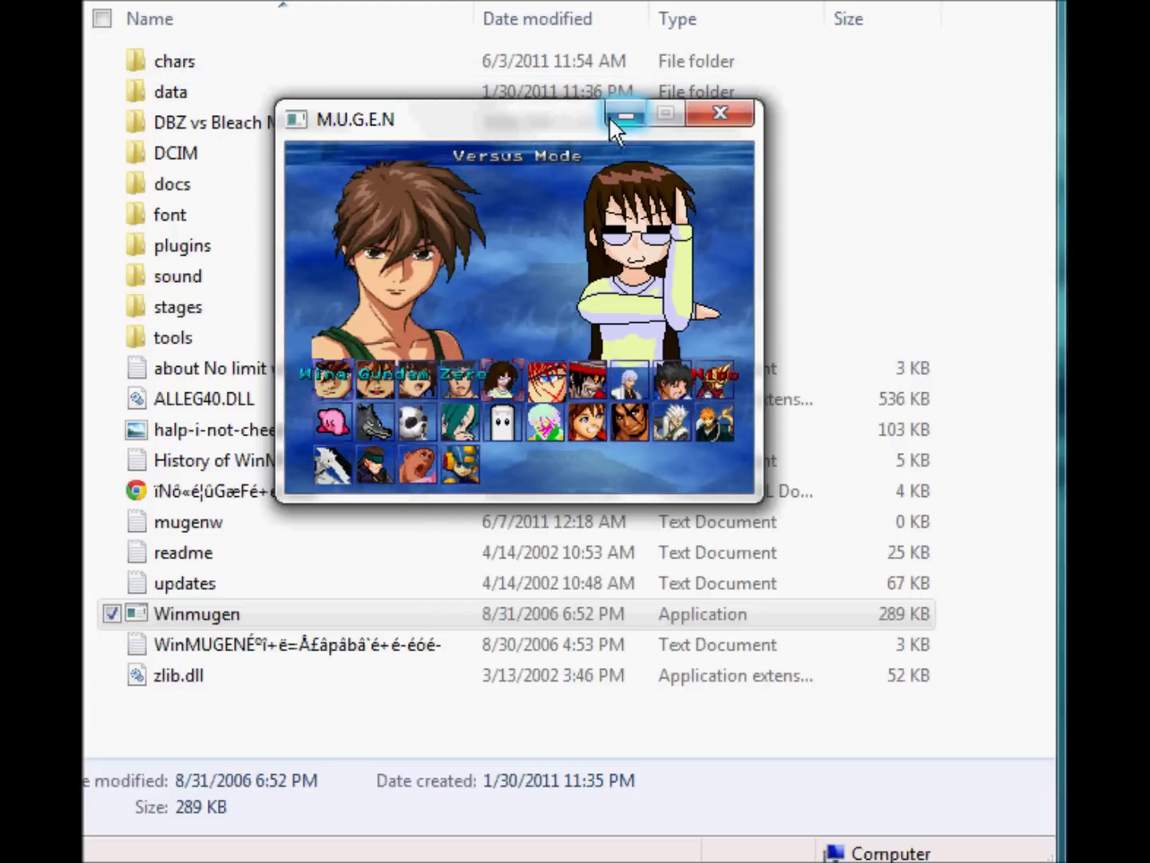
key(Escape)
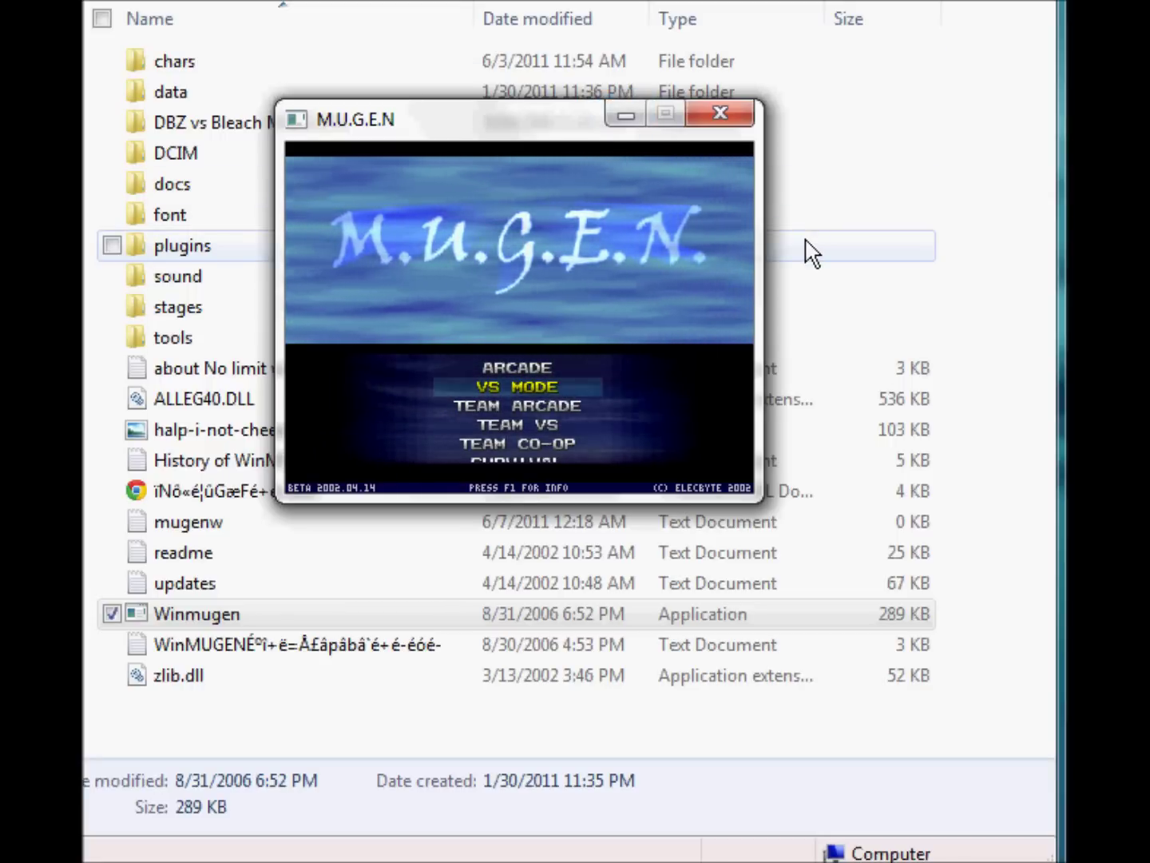
key(Escape)
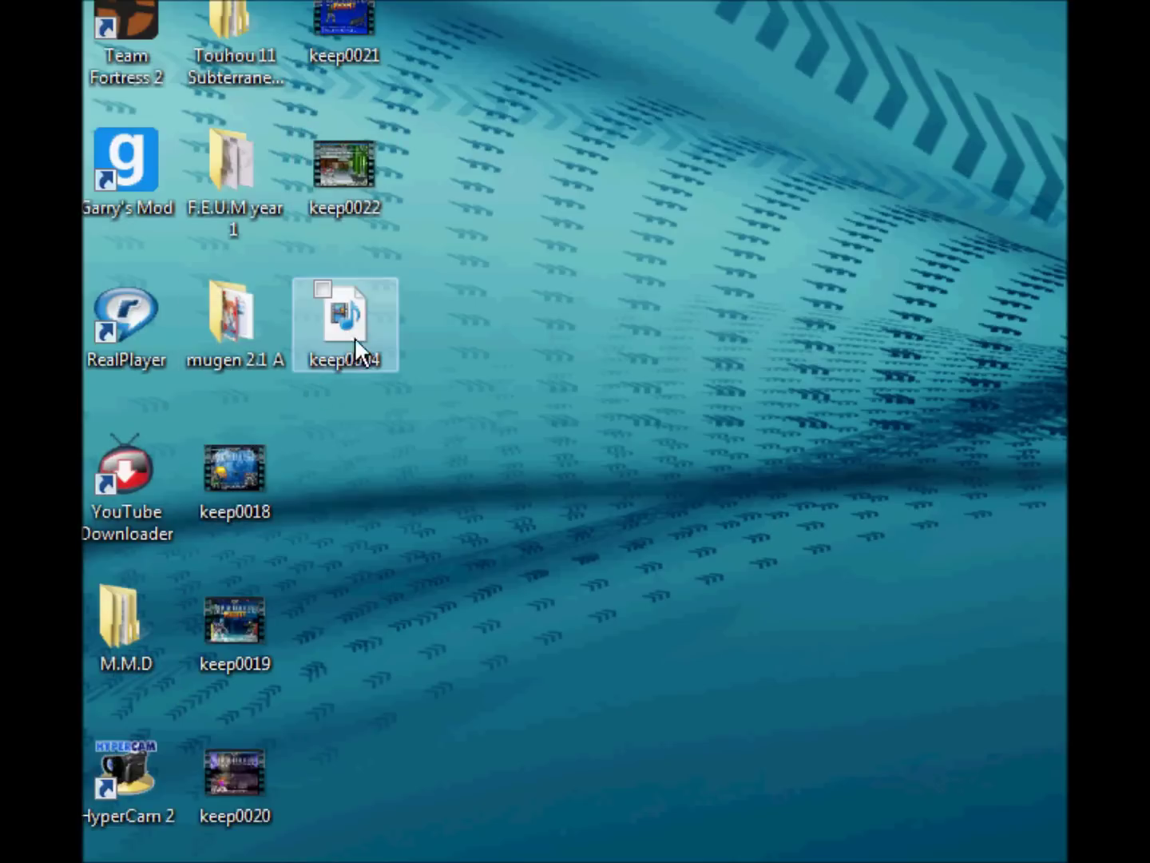
Open the DBZ vs Bleach M.U.G.E.N folder inside mugen 2.1 A and launch the DBZ vs Bleach application.
double_click(266, 350)
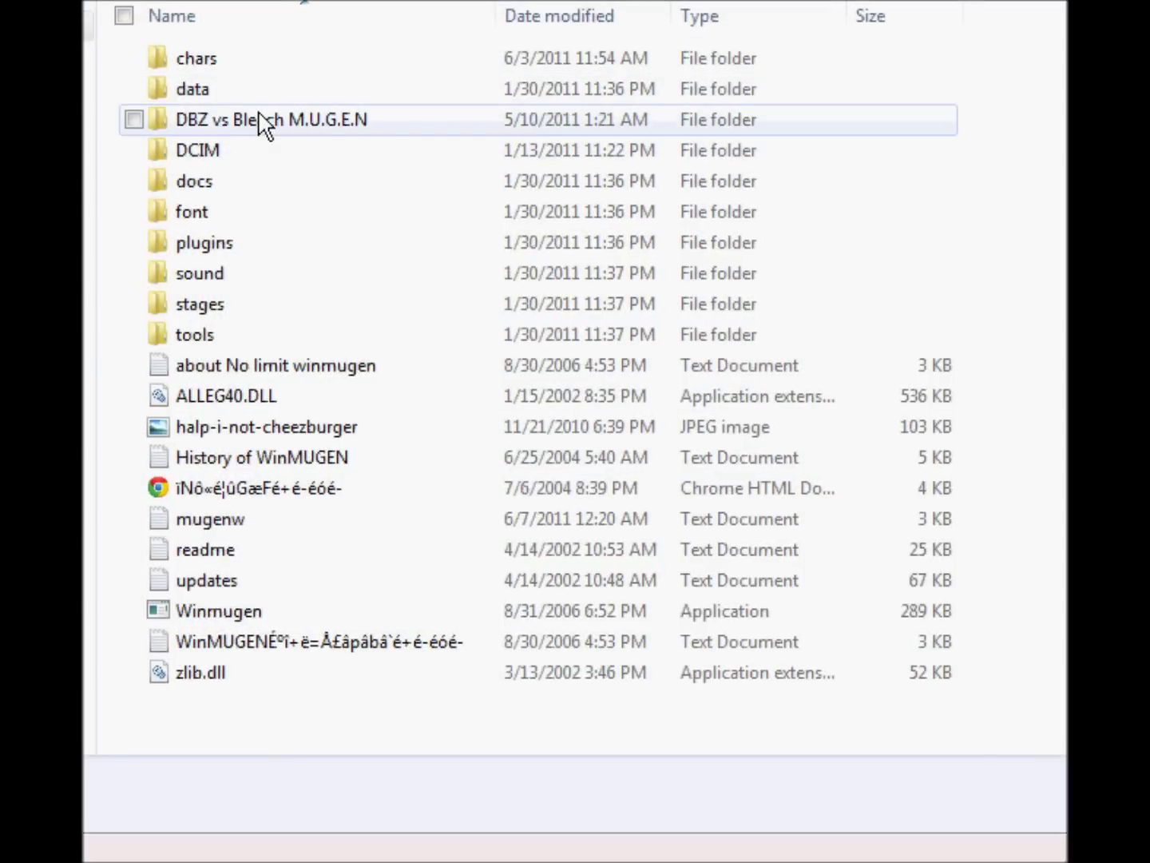
double_click(262, 124)
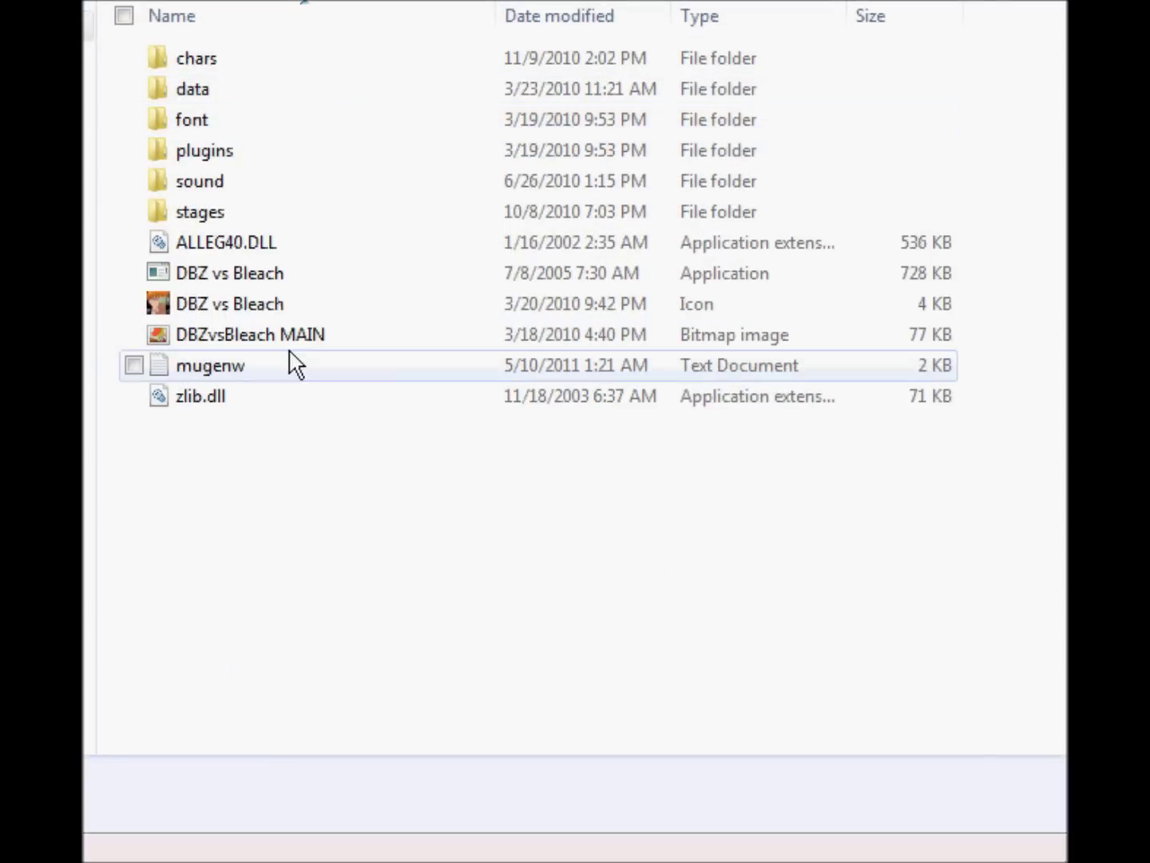
click(288, 292)
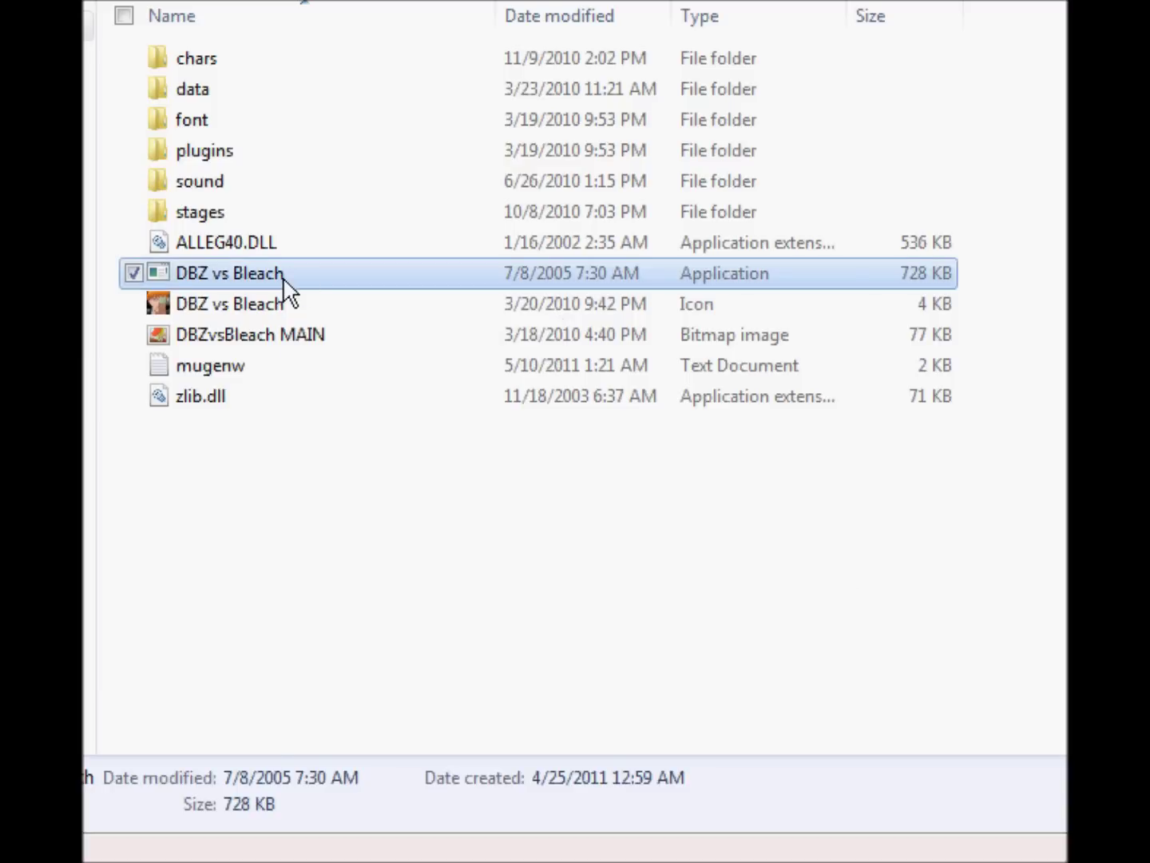
double_click(287, 293)
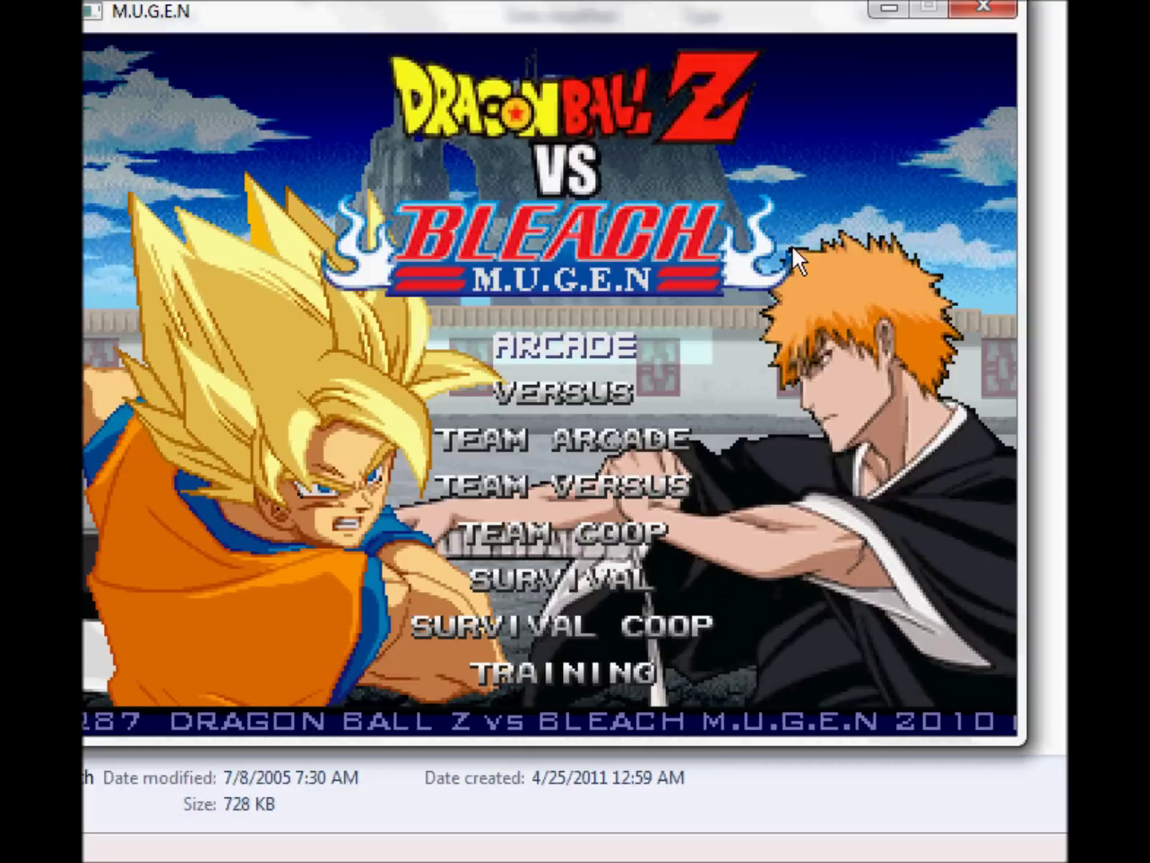
Cycle through the DBZ vs Bleach title menu entries and return to Arcade.
key(Down)
key(Down)
key(Down)
key(Down)
key(Down)
key(Down)
key(Down)
key(Down)
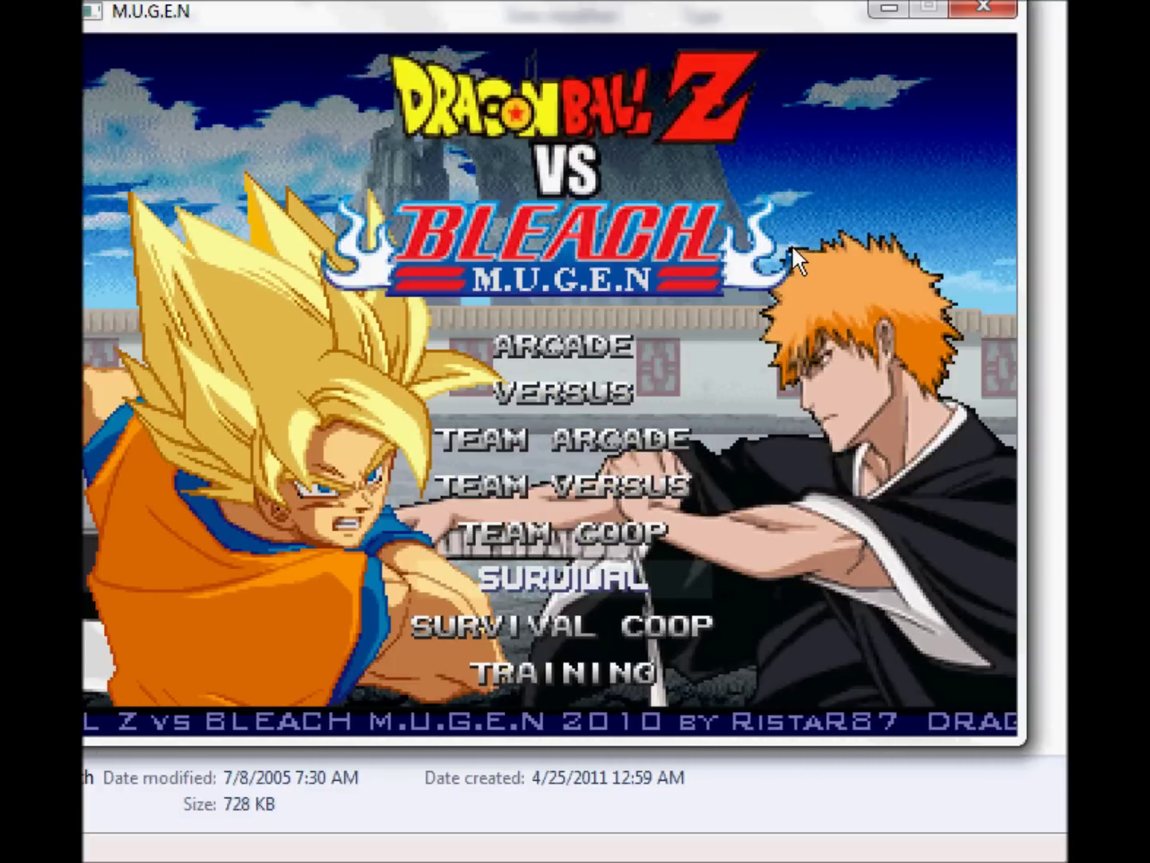
key(Down)
key(Down)
key(Down)
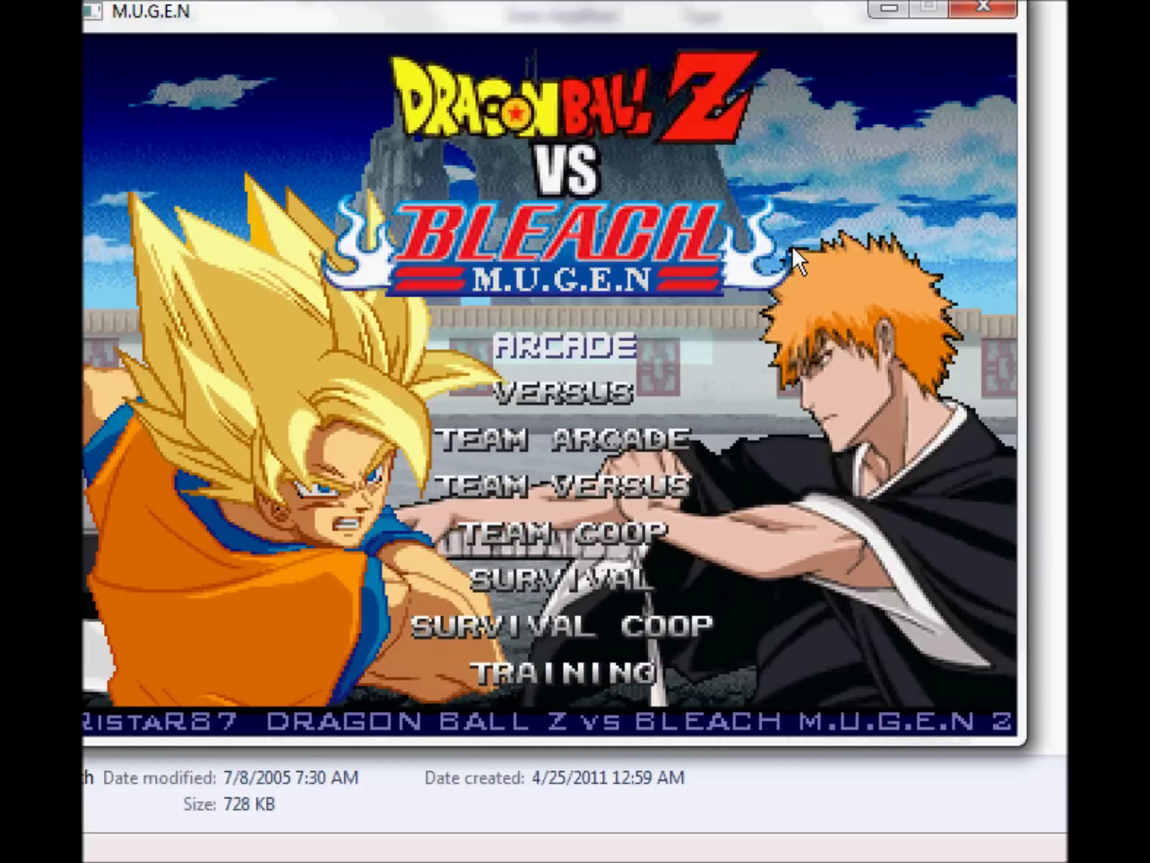
Enter Arcade mode, browse the fighters including Goku Ragged on the select screen, and return to the title menu.
key(Return)
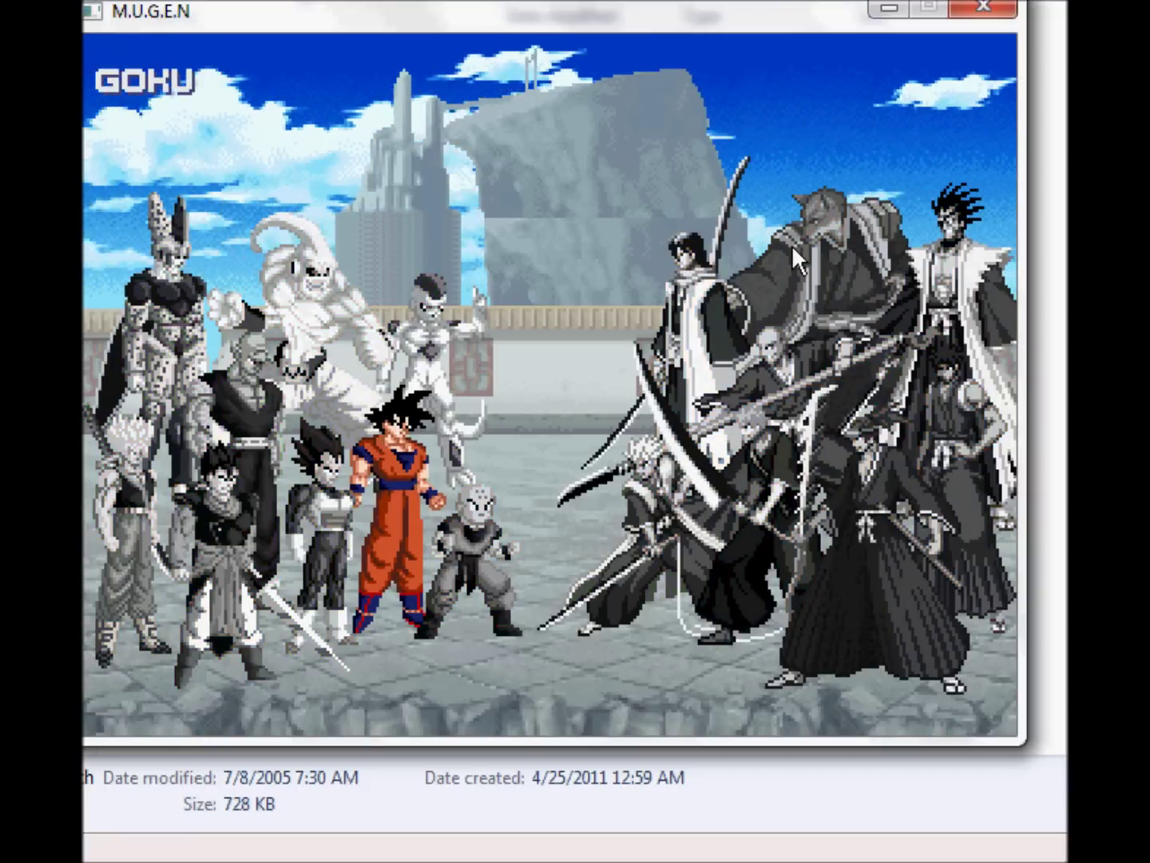
key(Right)
key(Right)
key(Right)
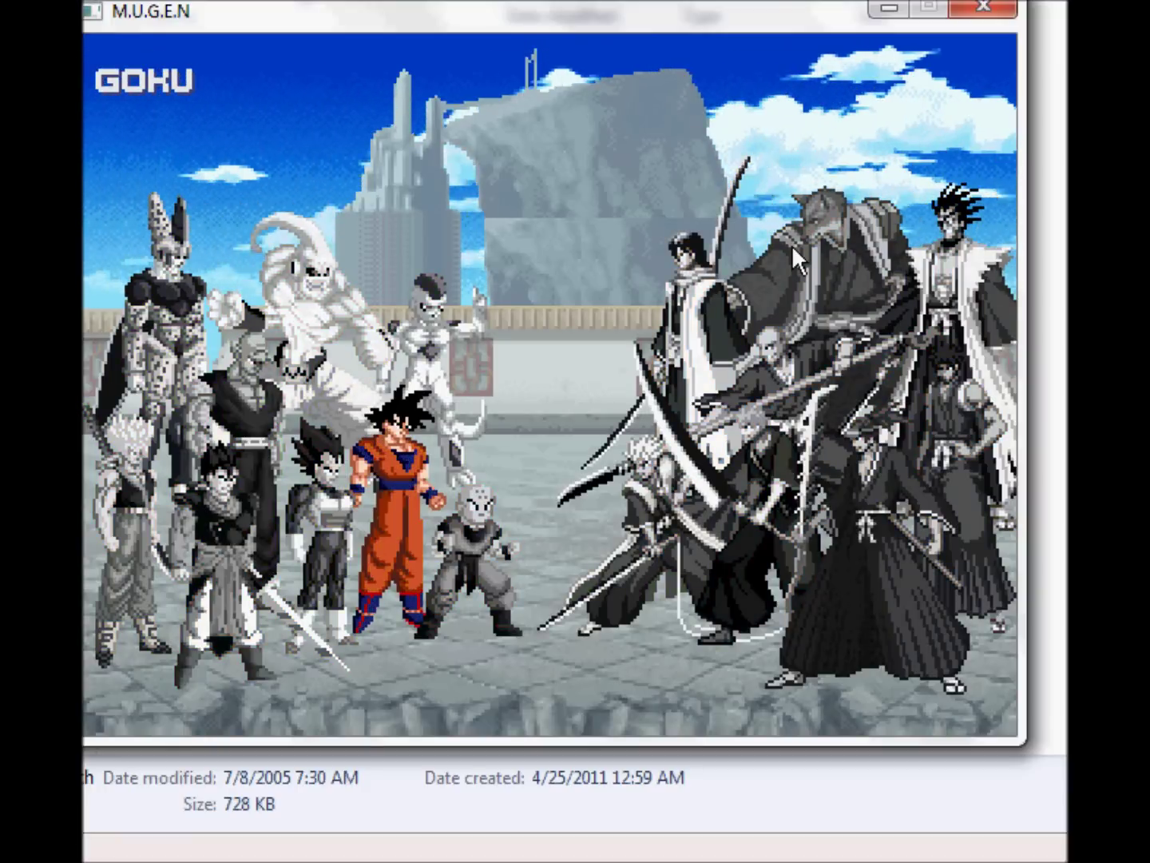
key(Right)
key(Right)
key(Right)
key(Left)
key(Left)
key(Left)
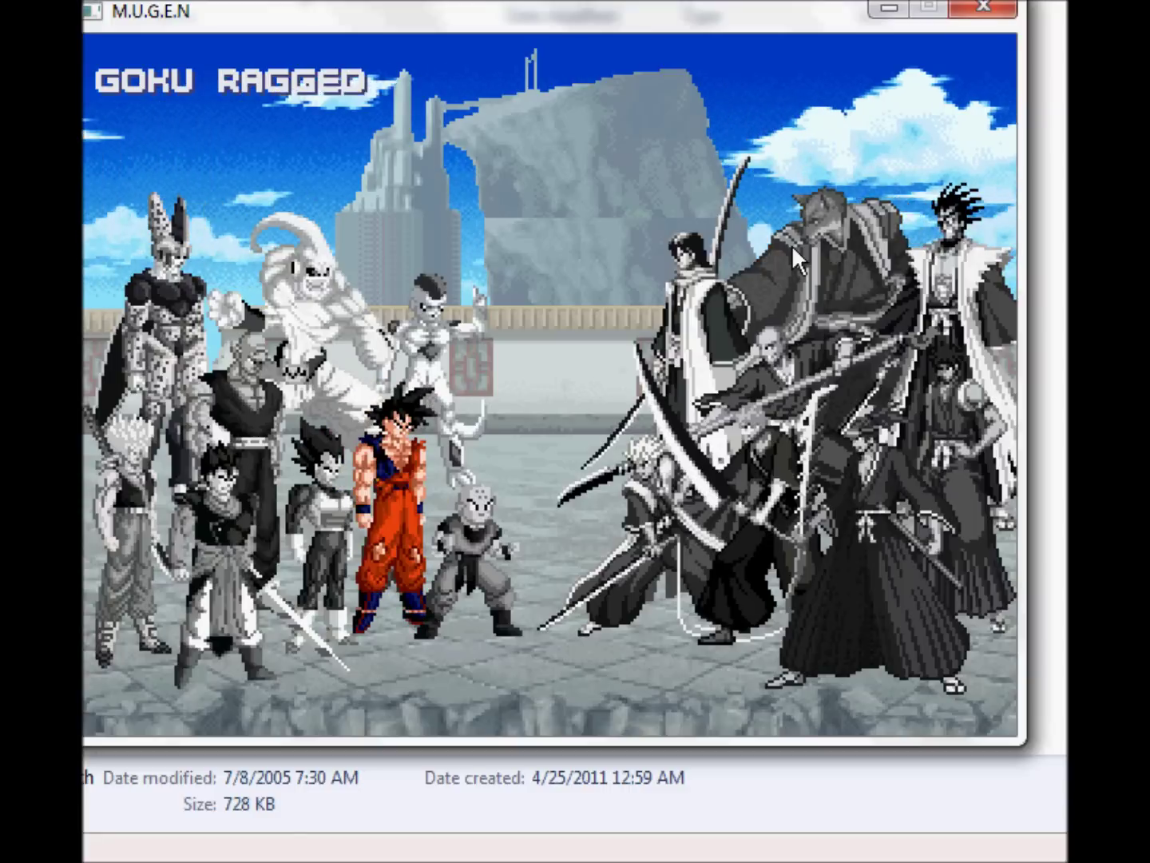
key(Left)
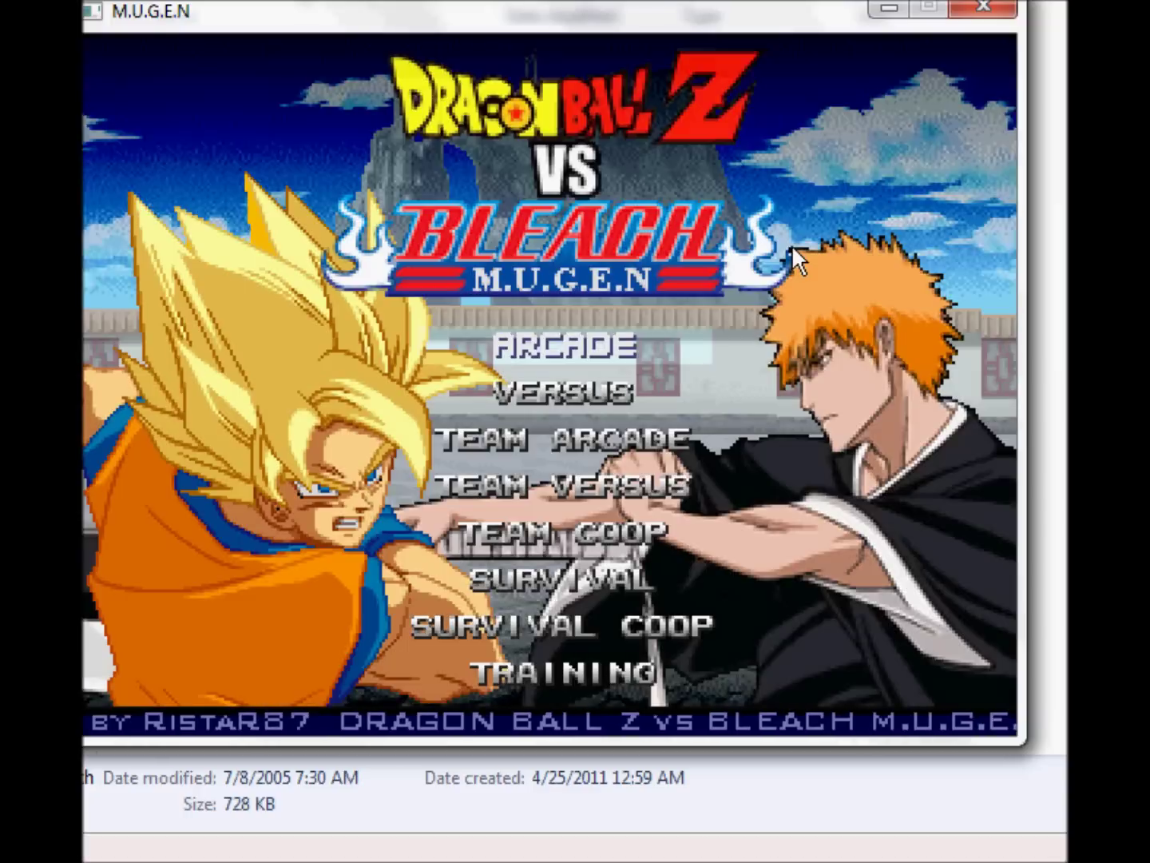
Run through the whole title menu again, down to Exit and around to Arcade.
key(Down)
key(Down)
key(Down)
key(Down)
key(Down)
key(Down)
key(Down)
key(Down)
key(Down)
key(Down)
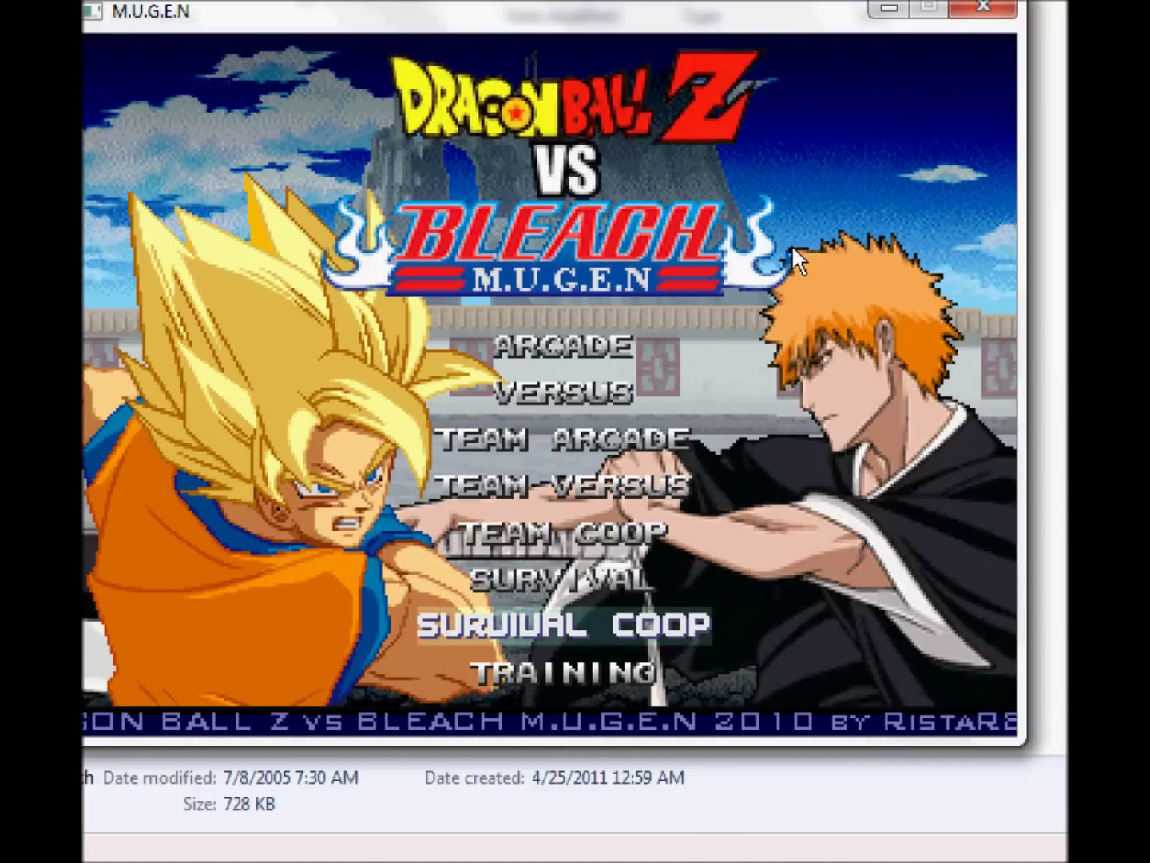
key(Down)
key(Down)
key(Down)
key(Down)
key(Down)
key(Down)
key(Down)
key(Down)
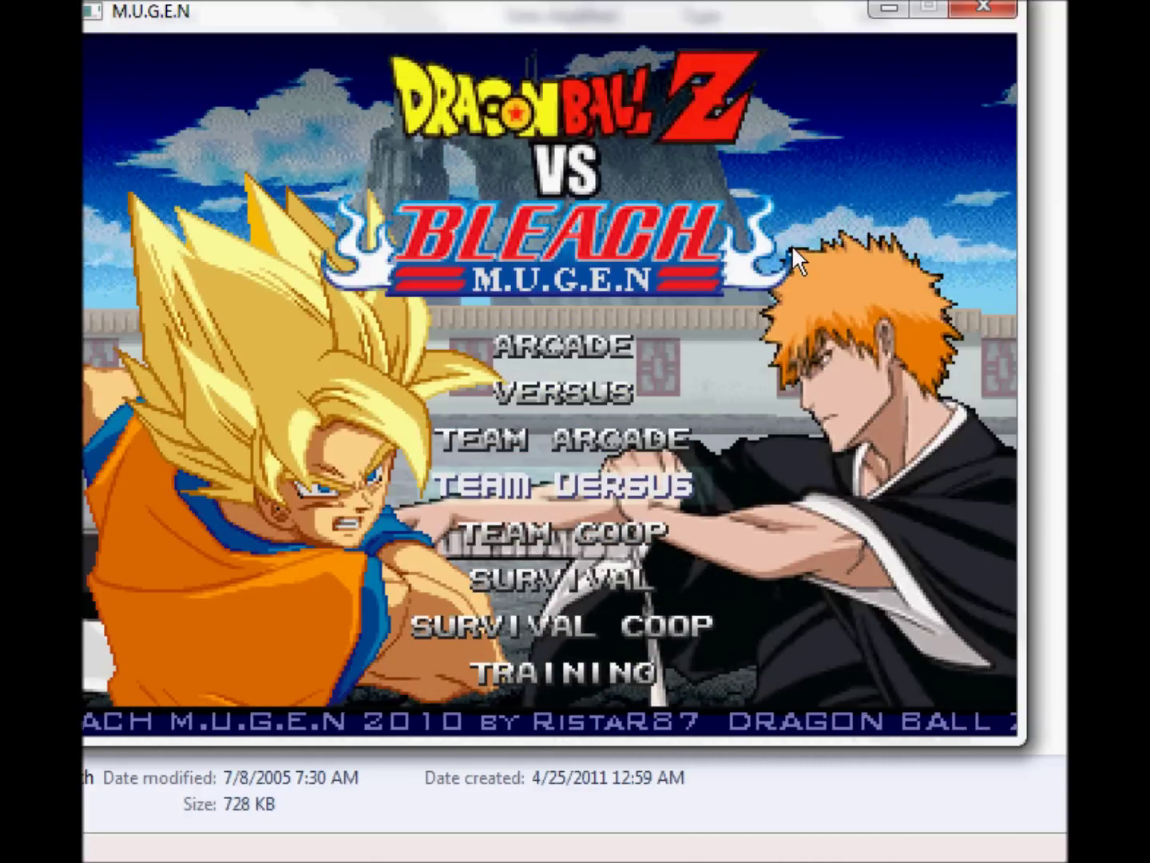
key(Down)
key(Down)
key(Down)
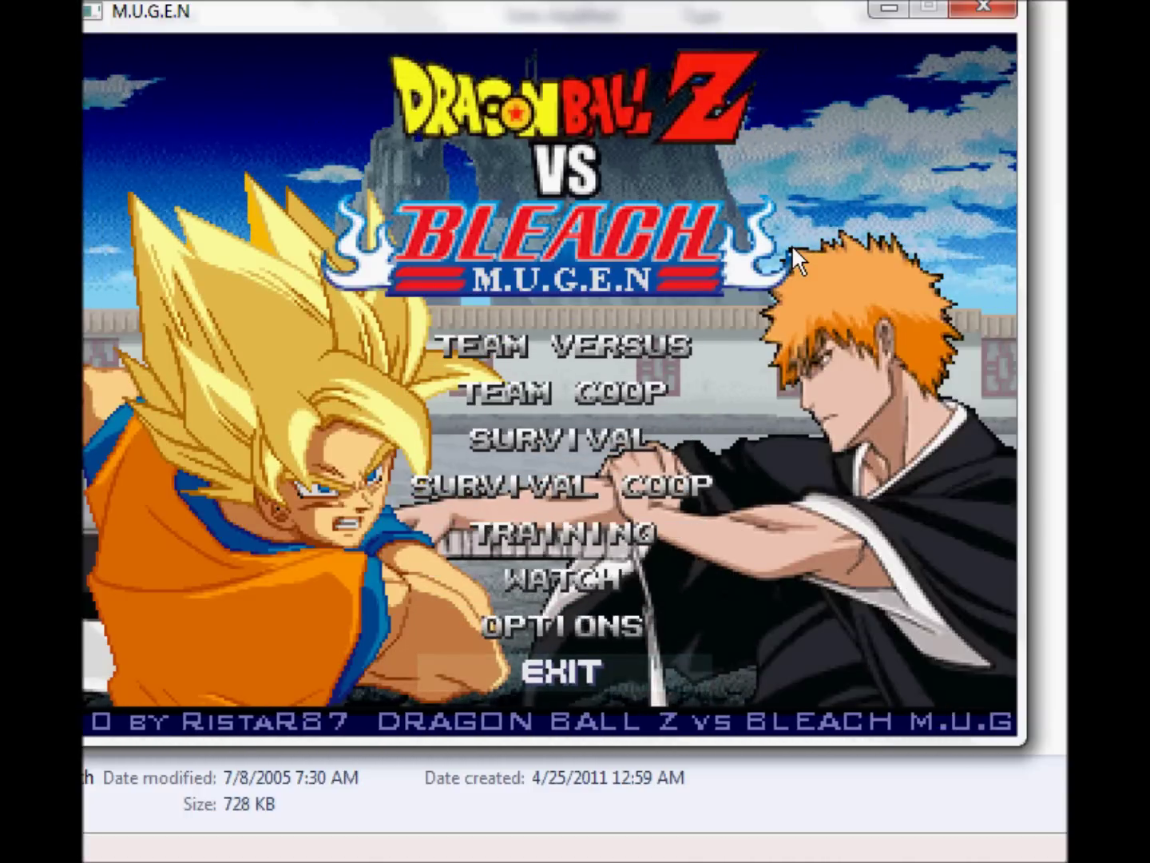
key(Down)
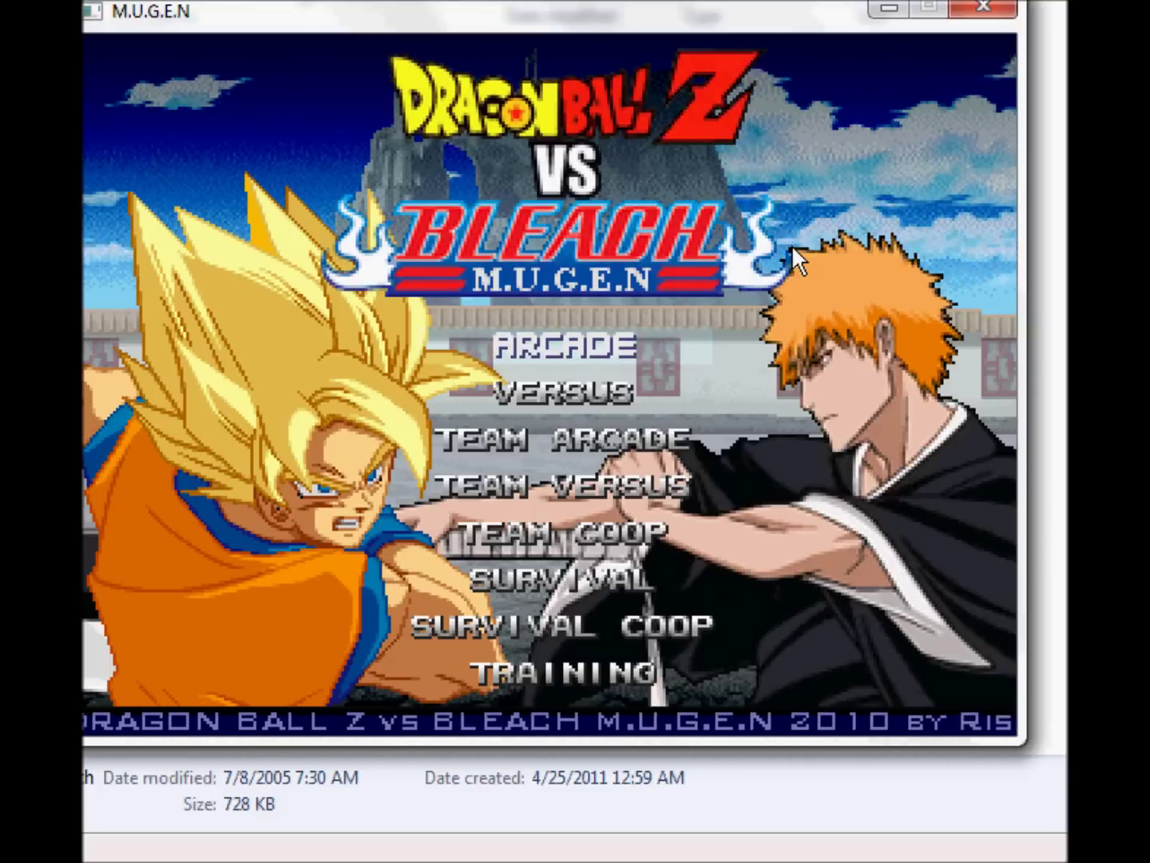
Quit the DBZ vs Bleach game and switch to the Audacity window holding the audio recording.
key(Escape)
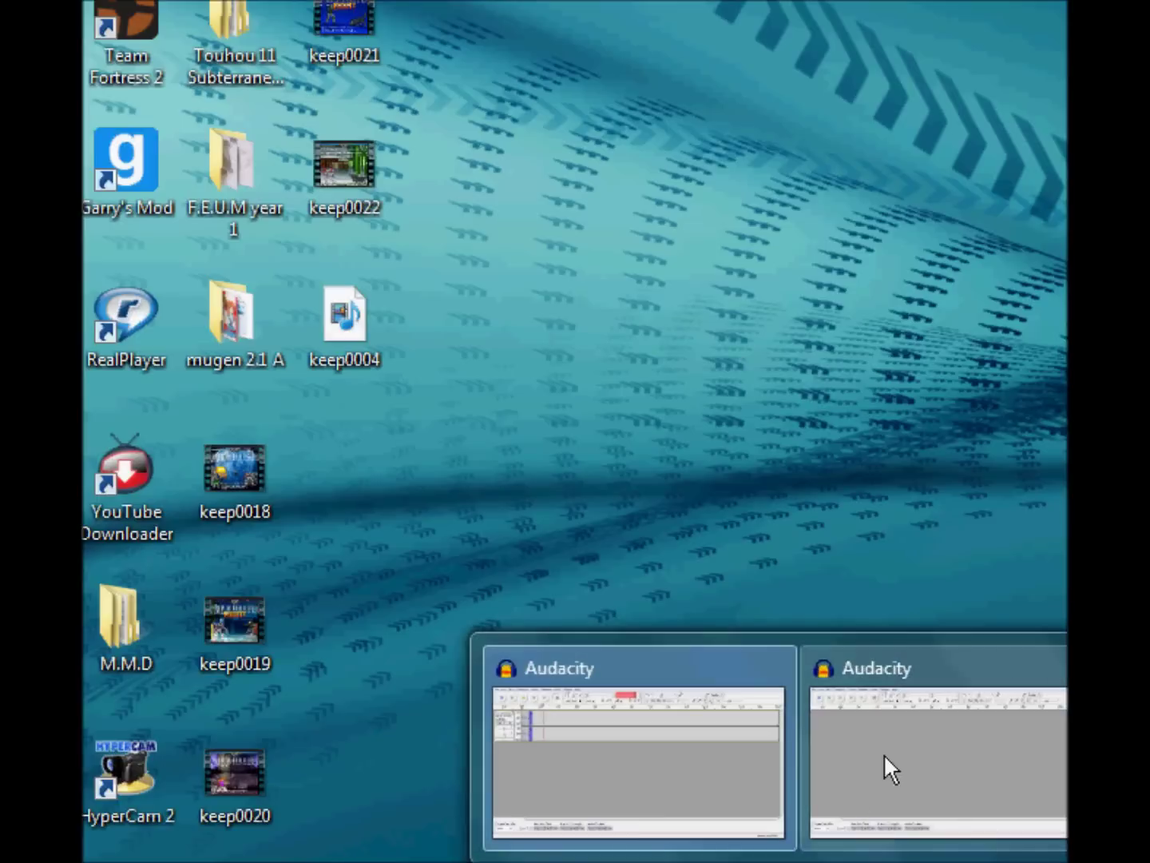
click(883, 752)
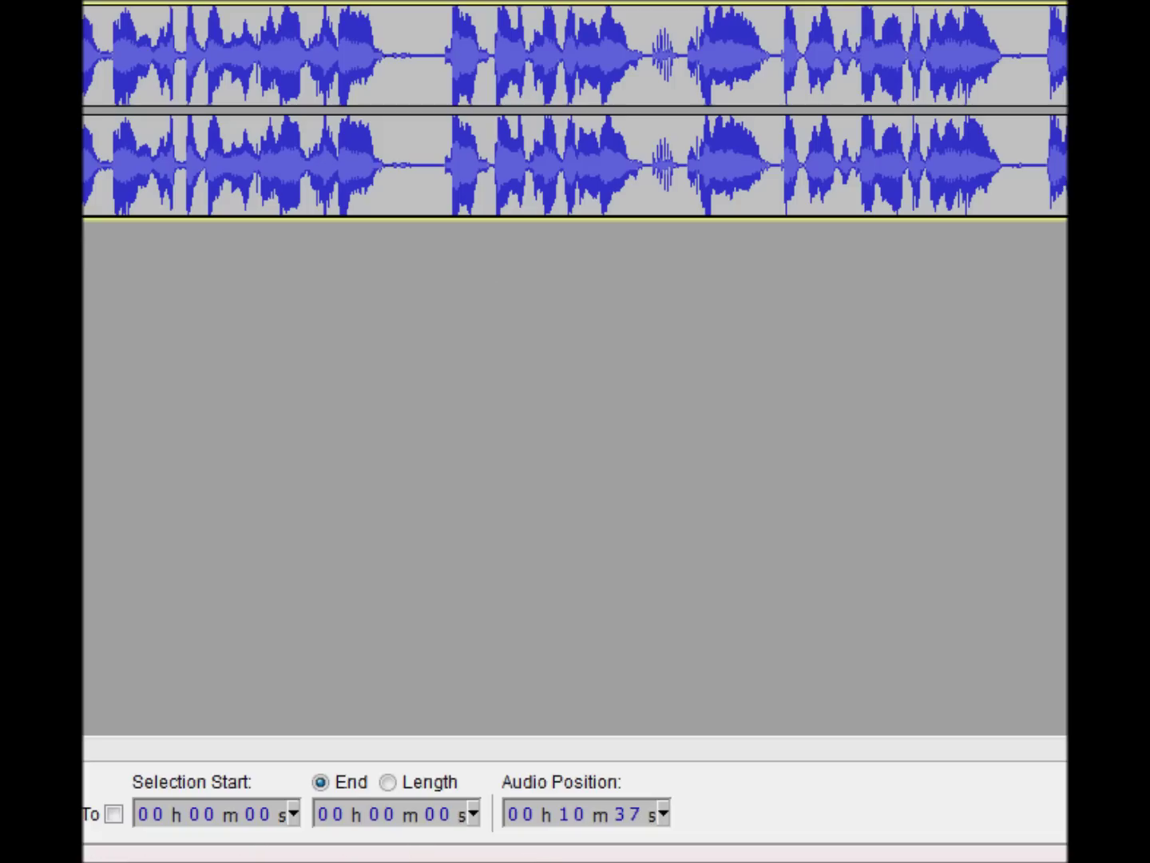